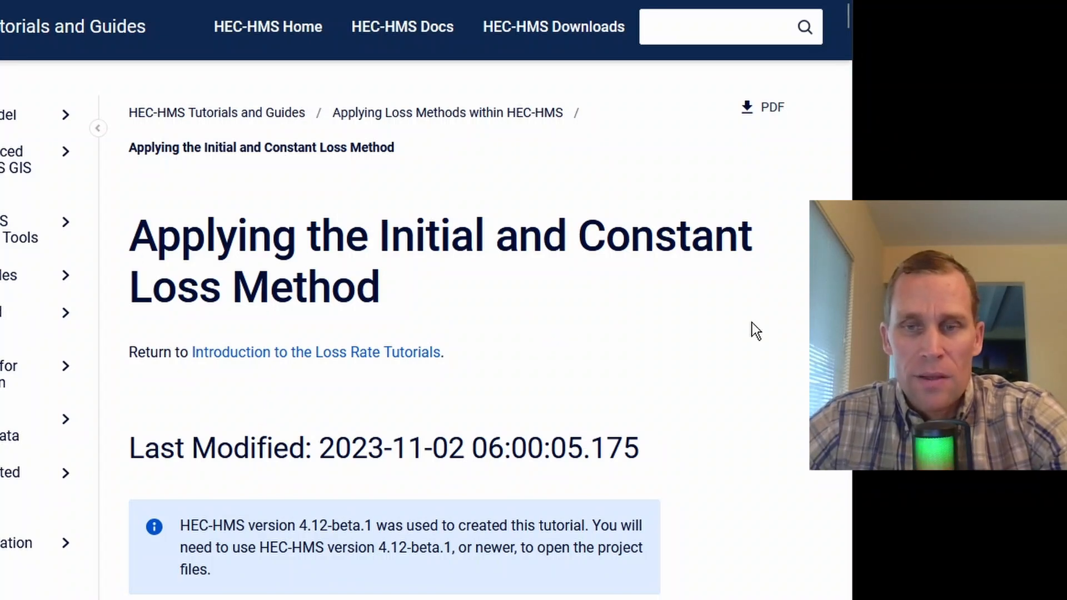
Step: Download Loss_Methods_v4.12_start.zip from the Initial and Constant Loss tutorial page, then close the download list and file preview
scroll(763, 322, down, 6)
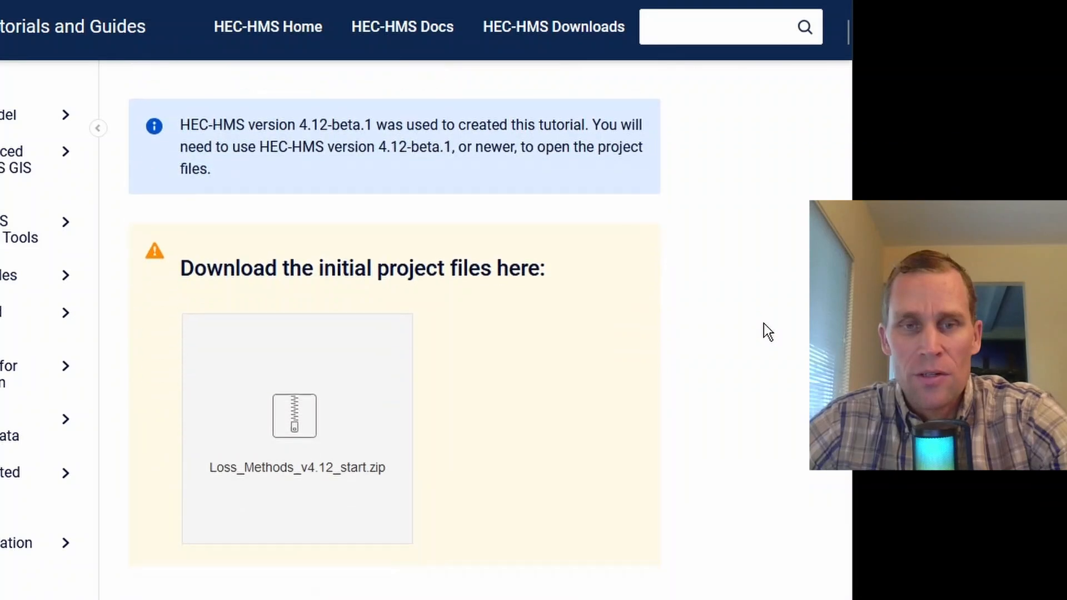
scroll(763, 323, down, 1)
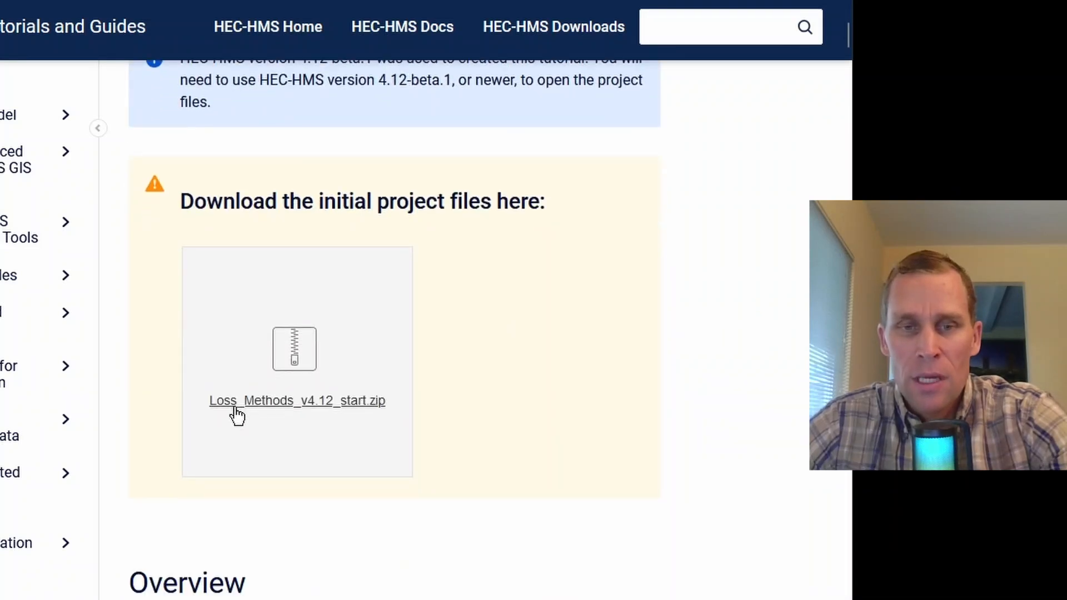
click(291, 354)
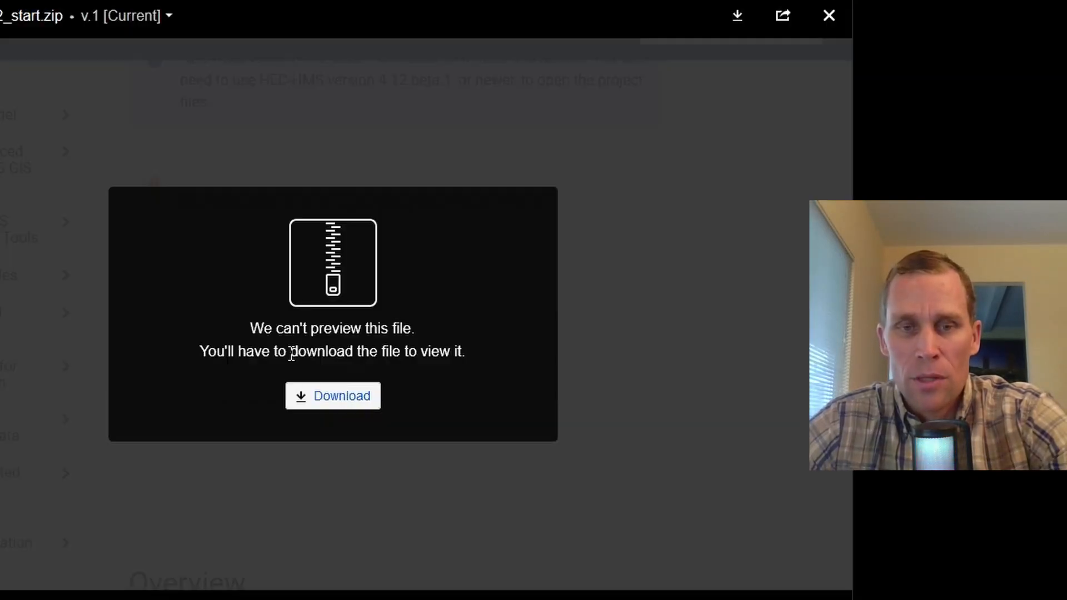
click(333, 402)
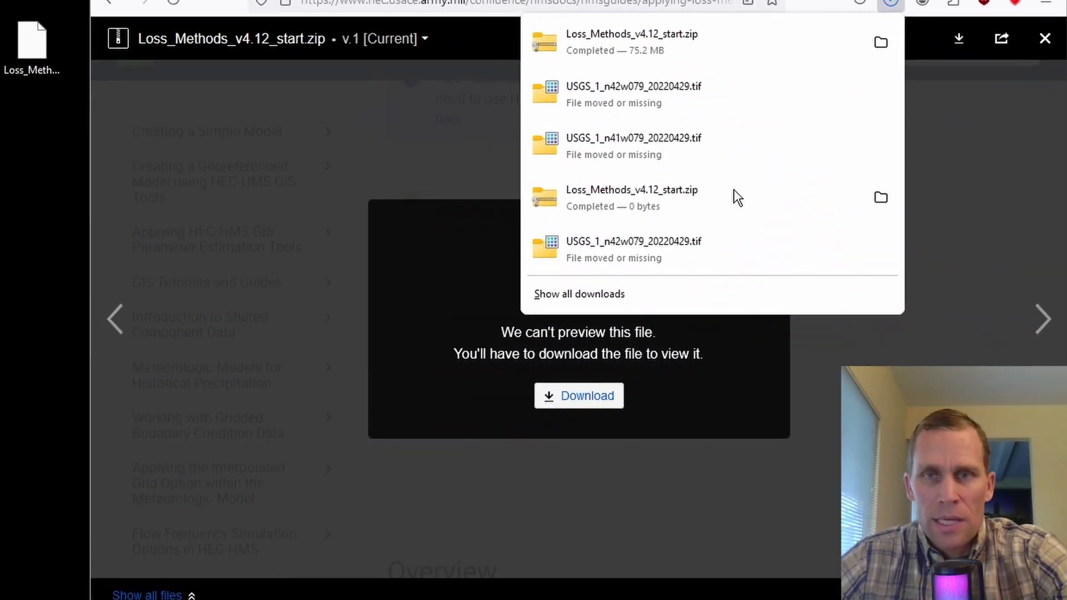
click(893, 3)
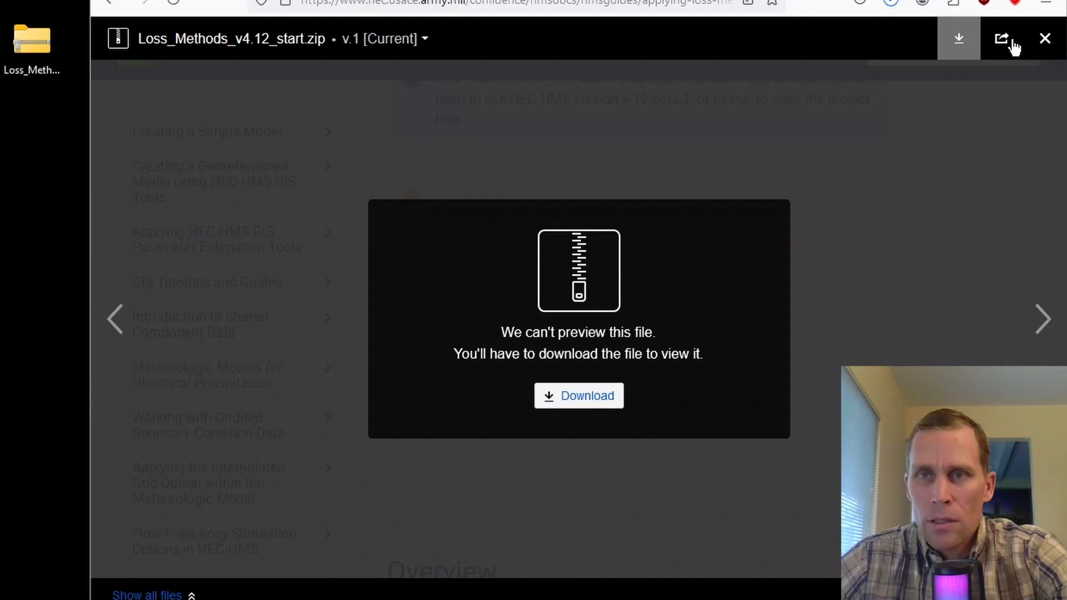
click(1043, 42)
Step: Open the downloaded zip archive, look inside its Punxsutawney folder, and return to the Loss_Methods_v4.12_start level
drag(43, 34, 47, 76)
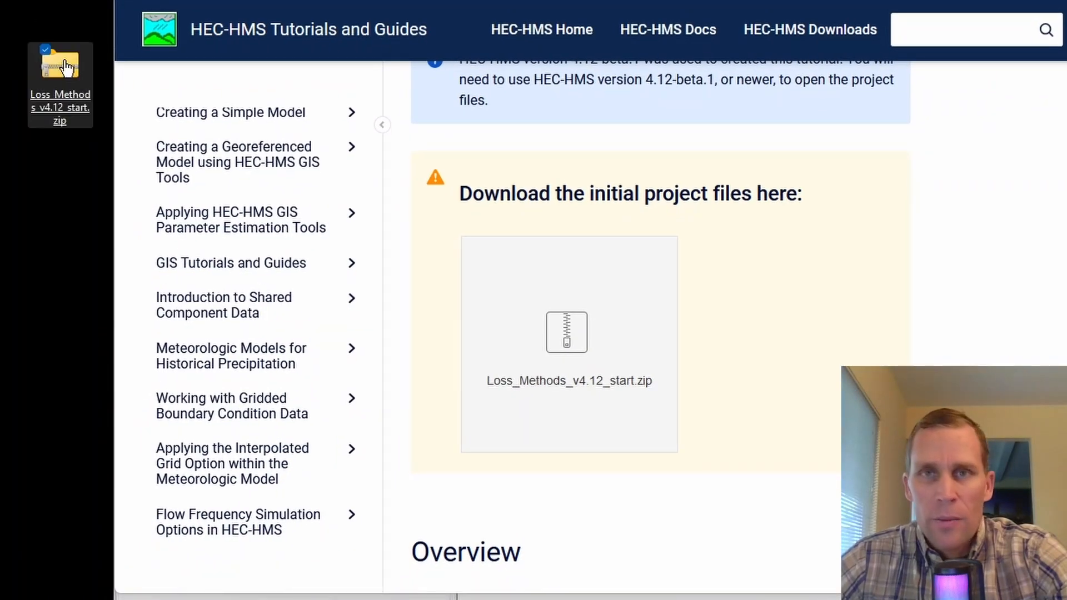
double_click(66, 67)
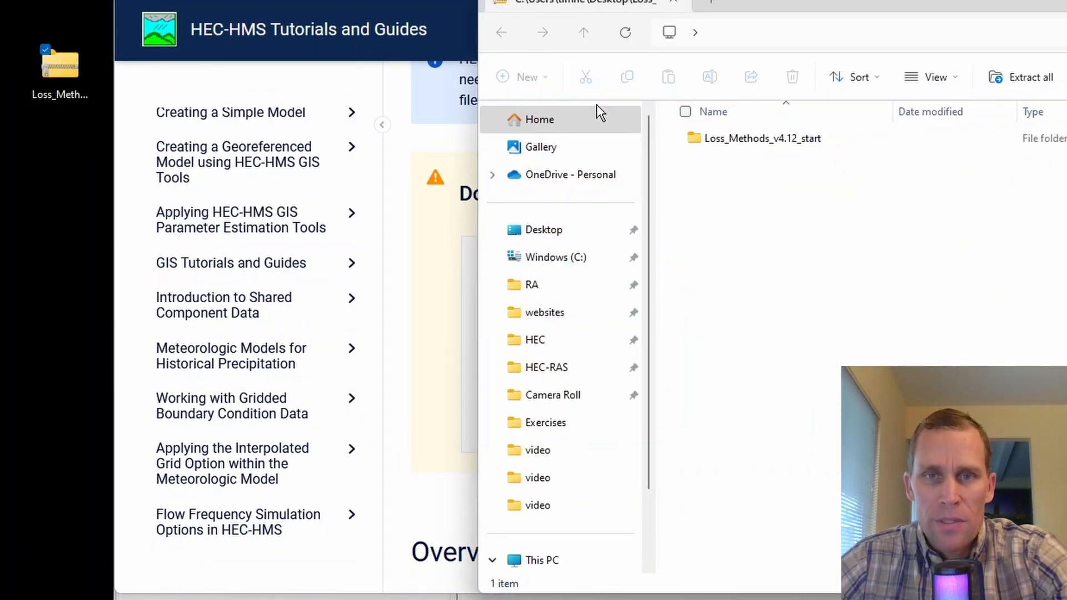
double_click(741, 157)
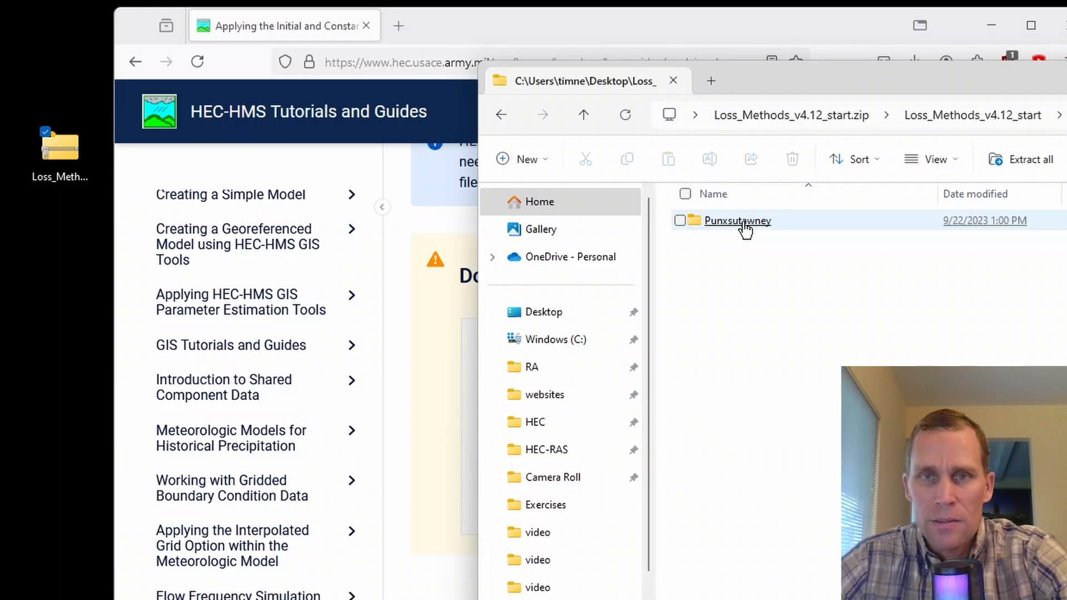
double_click(744, 224)
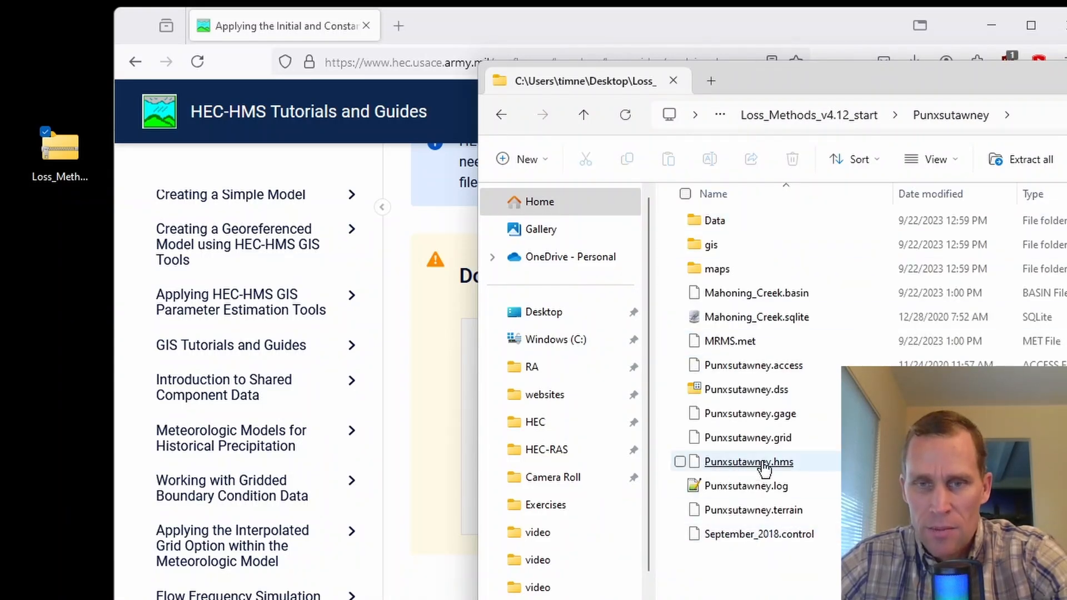
click(844, 114)
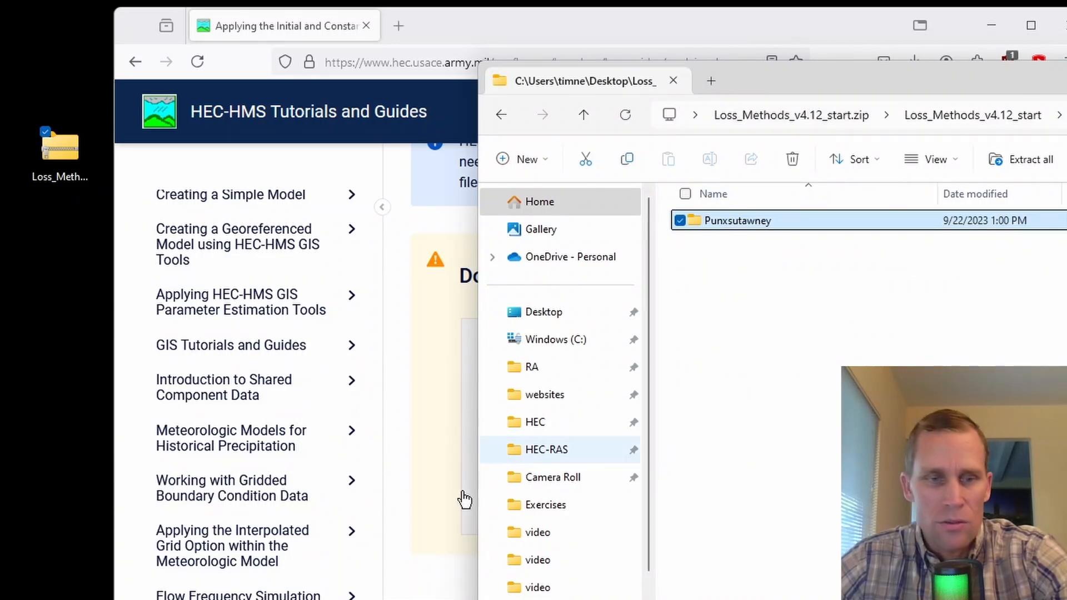
Step: Copy the Punxsutawney folder from the archive into the project folder of exercise 23 - Initial and Constant Loss
click(388, 598)
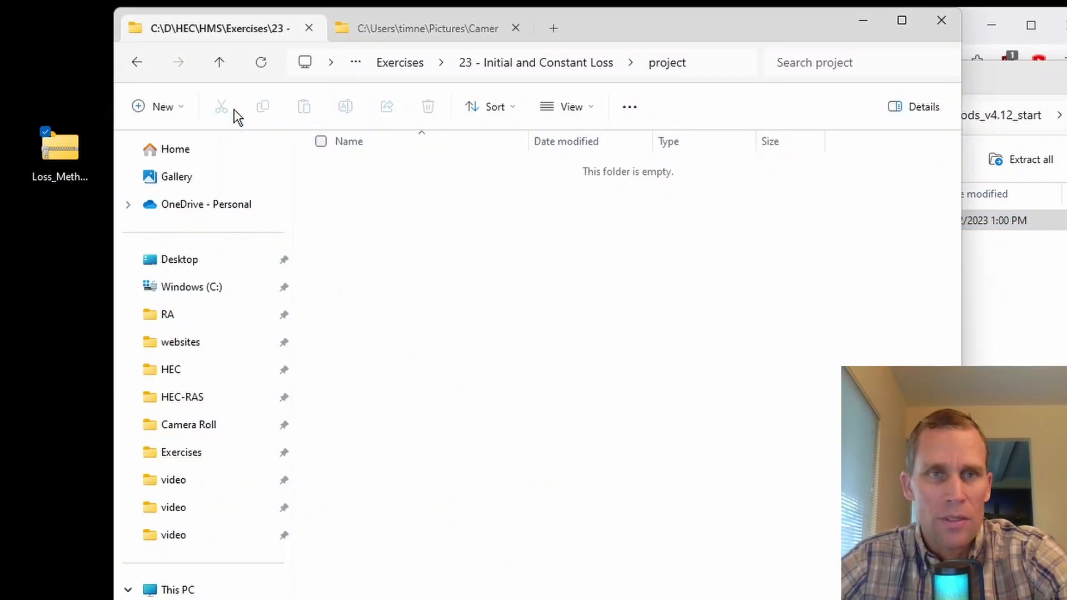
drag(994, 220, 424, 378)
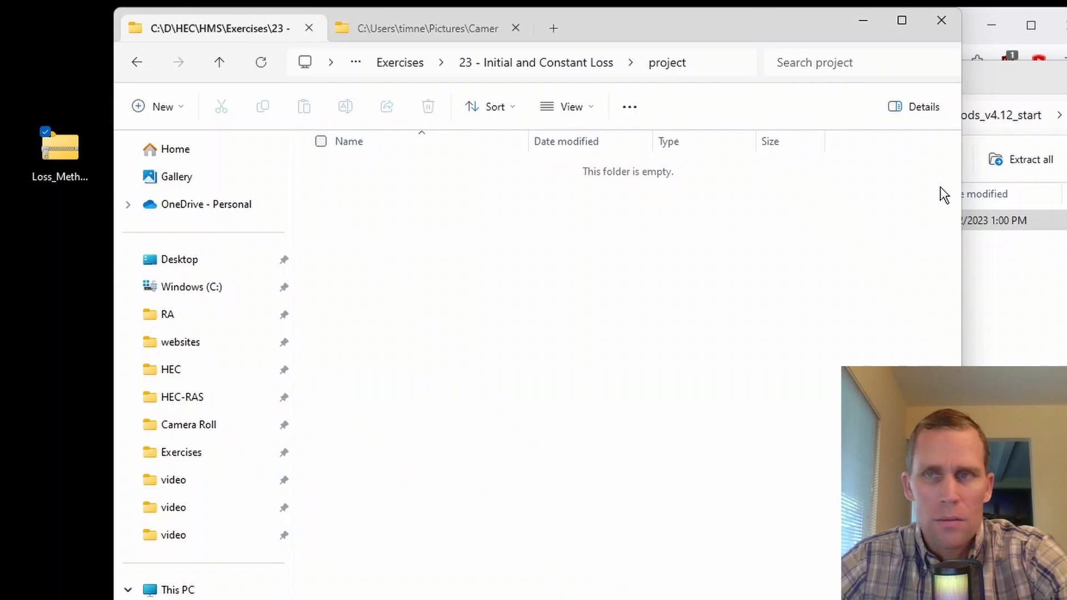
click(1063, 73)
drag(29, 52, 82, 263)
click(395, 174)
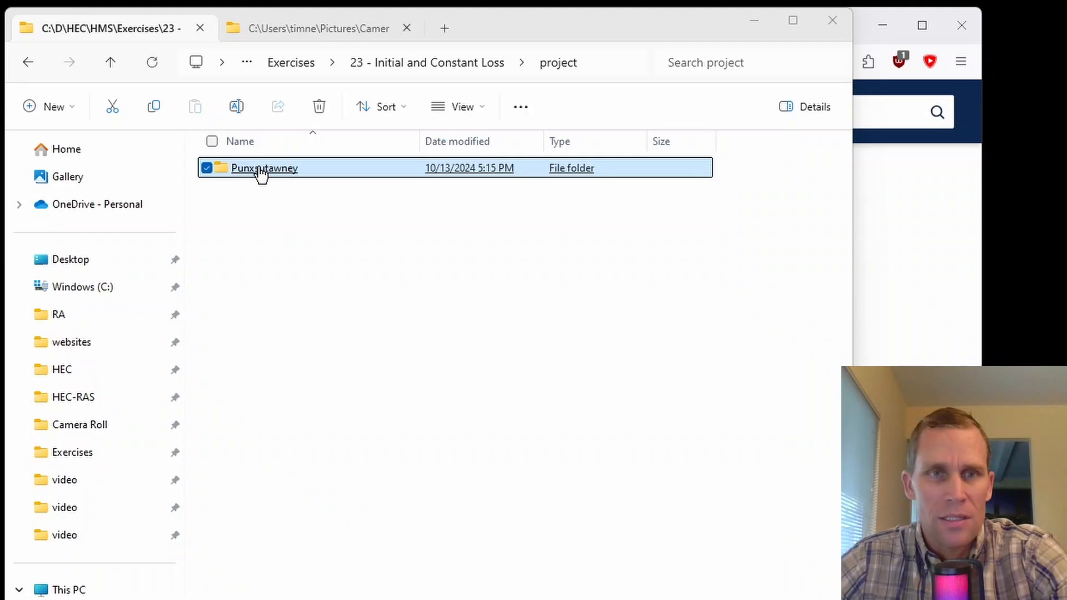
Step: Switch to HEC-HMS and open the existing project Punxsutawney.hms from the copied Punxsutawney folder
click(882, 25)
click(574, 599)
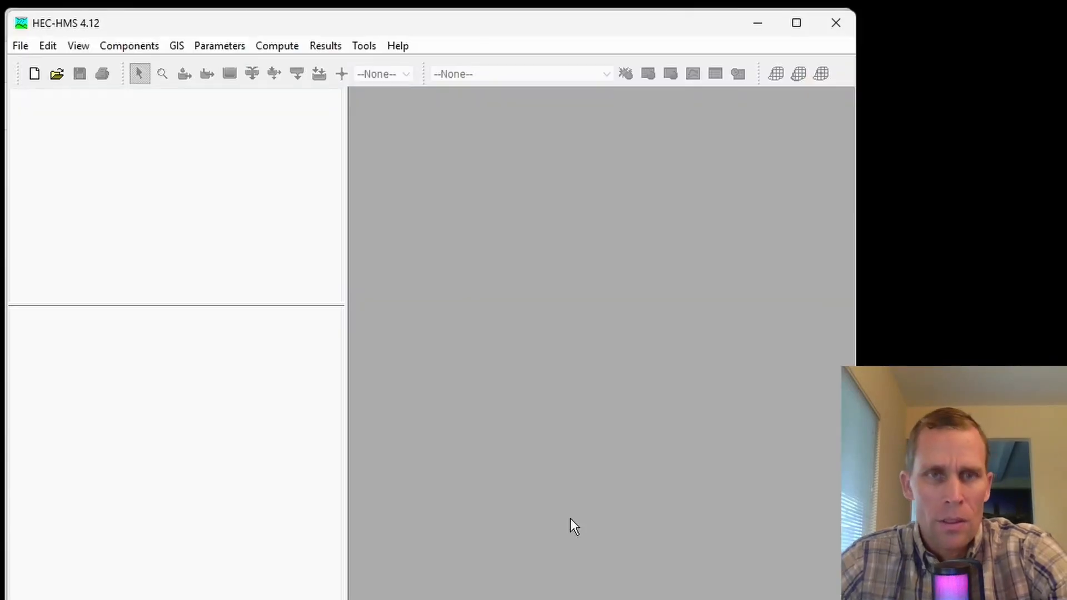
click(57, 77)
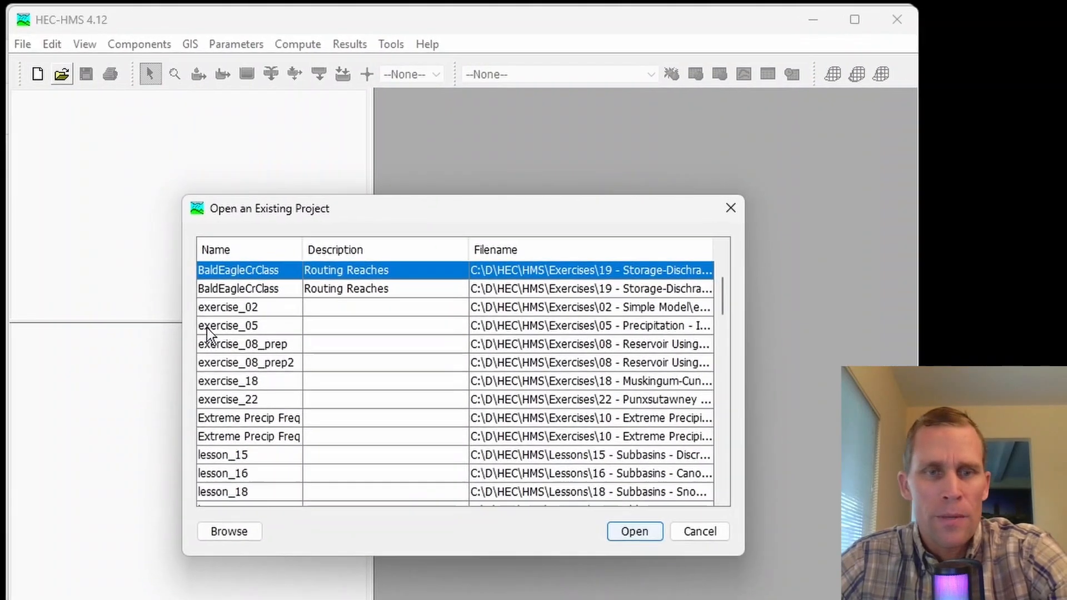
click(227, 500)
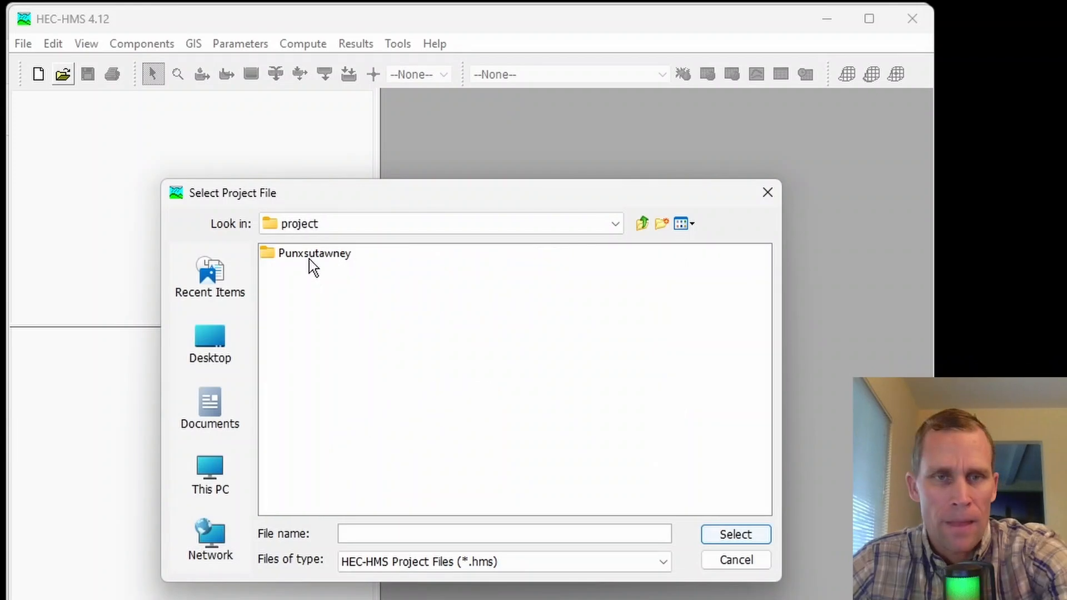
click(310, 257)
double_click(311, 256)
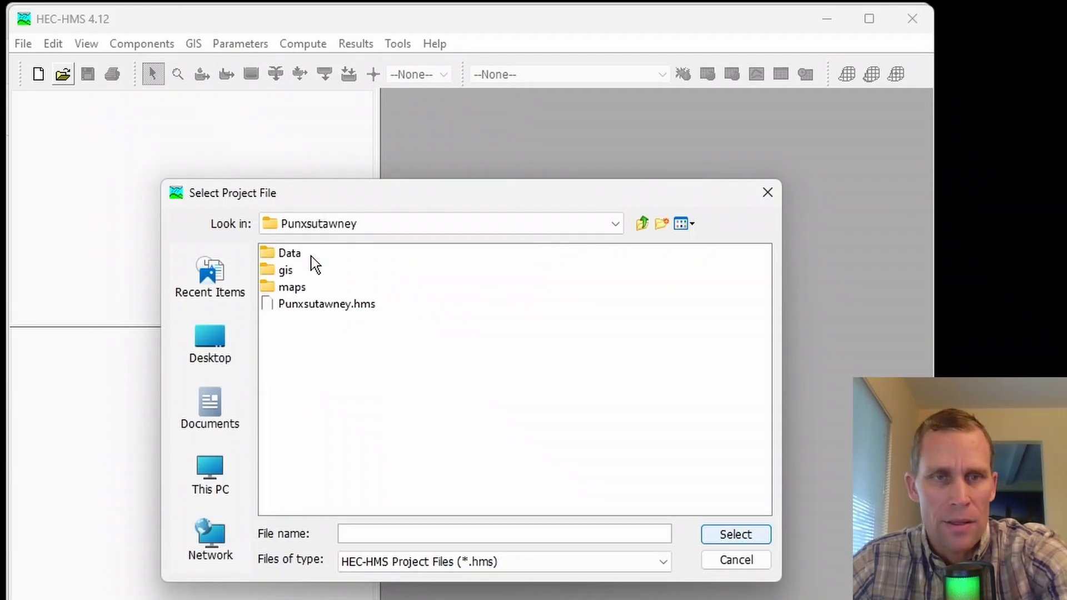
click(333, 306)
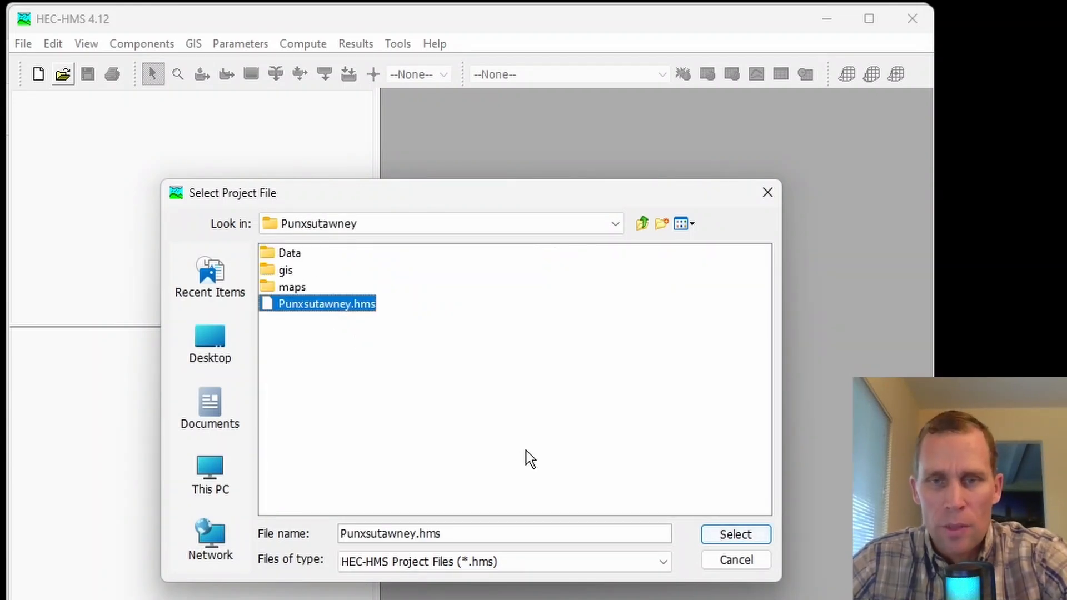
click(716, 534)
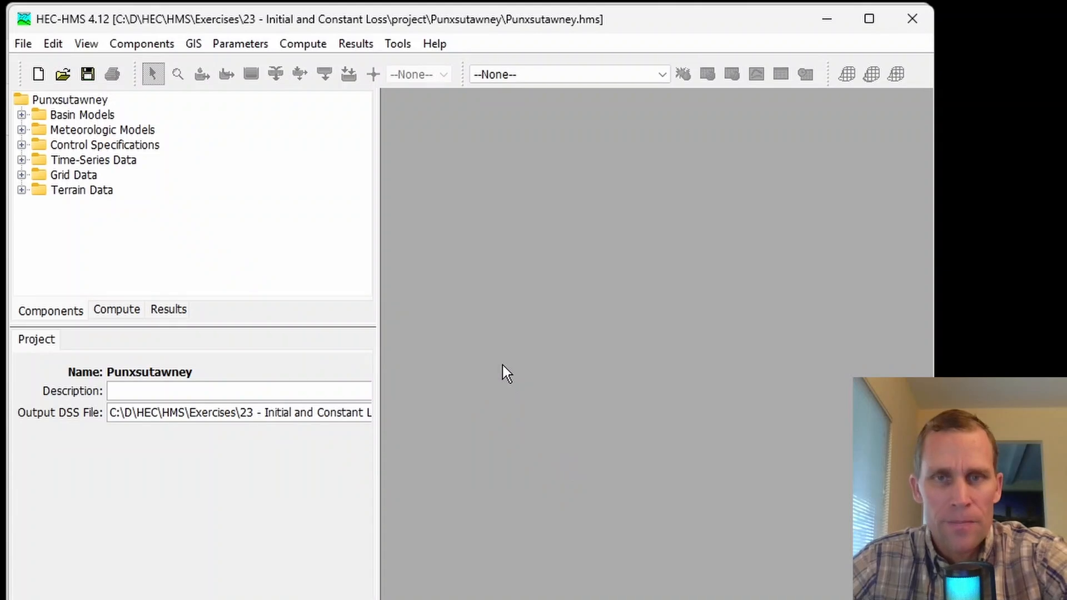
Step: Expand the basin models, open the Mahoning Creek basin model, and maximize its map window
drag(377, 272, 365, 269)
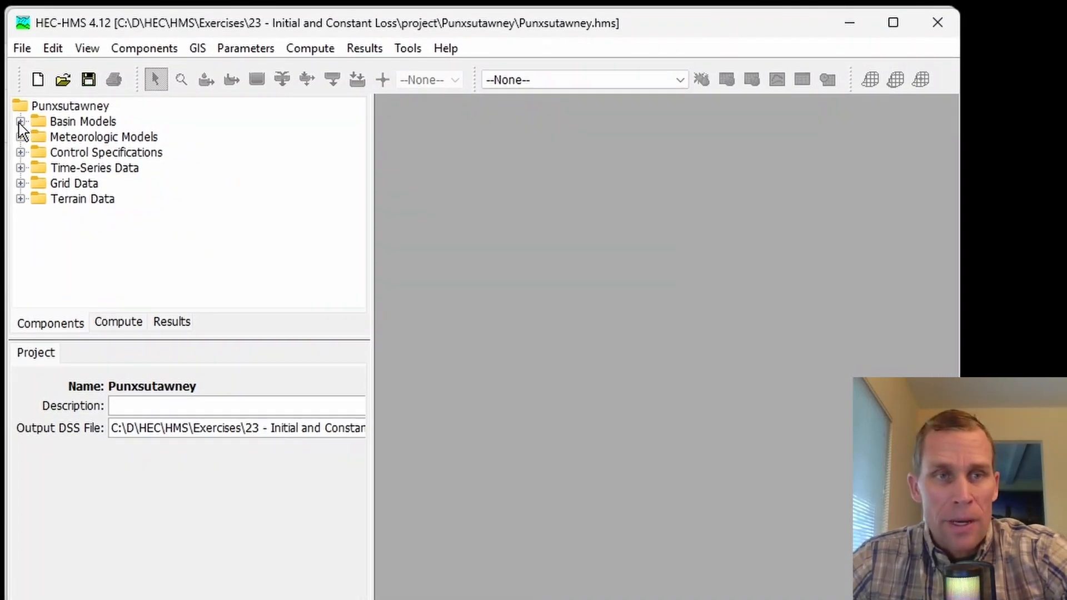
click(20, 122)
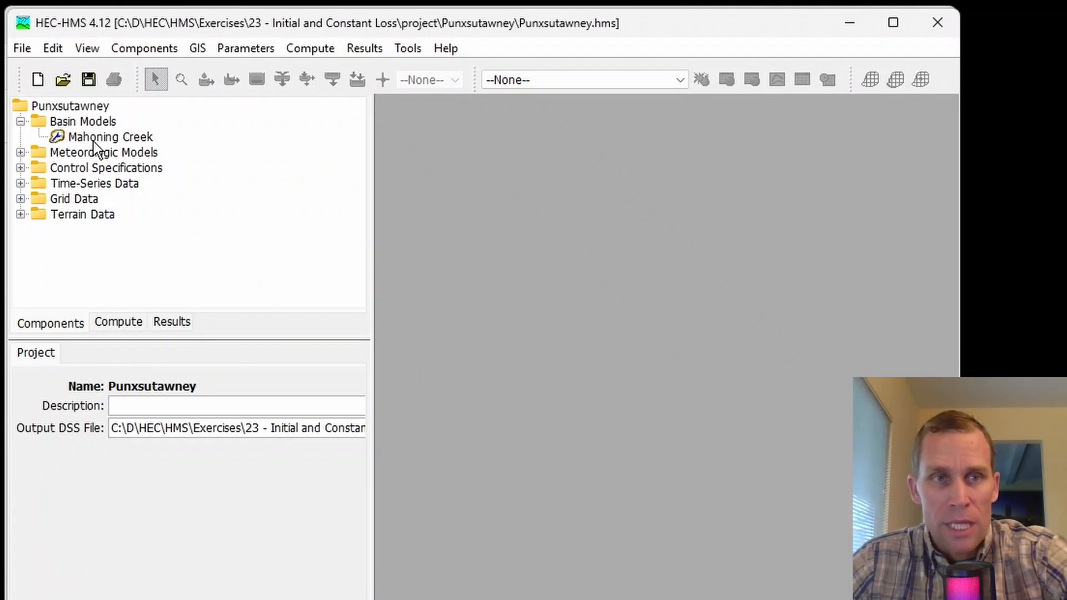
click(95, 142)
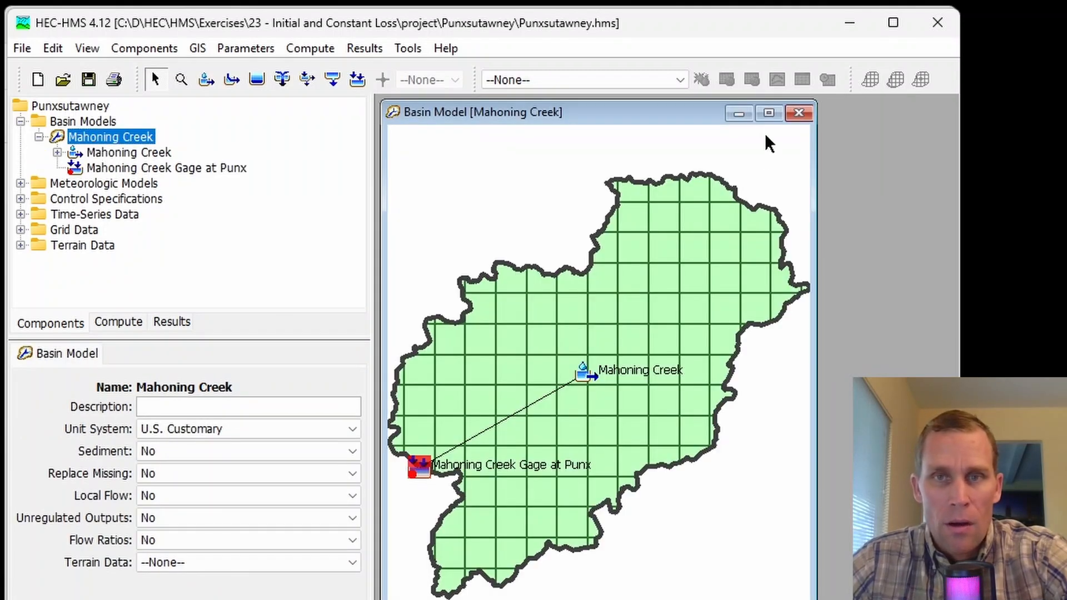
click(768, 114)
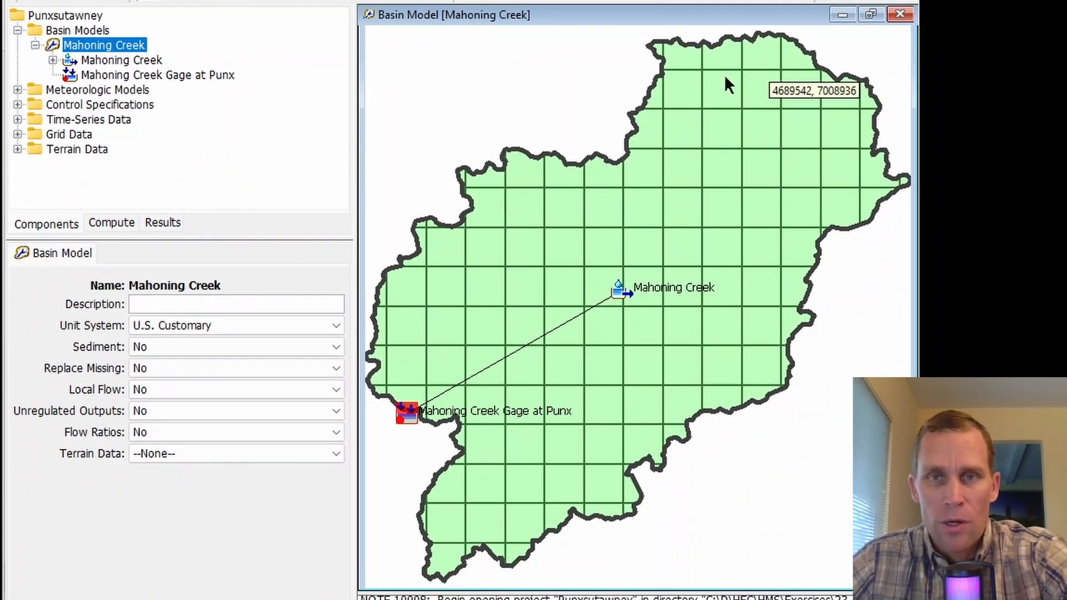
scroll(522, 255, down, 1)
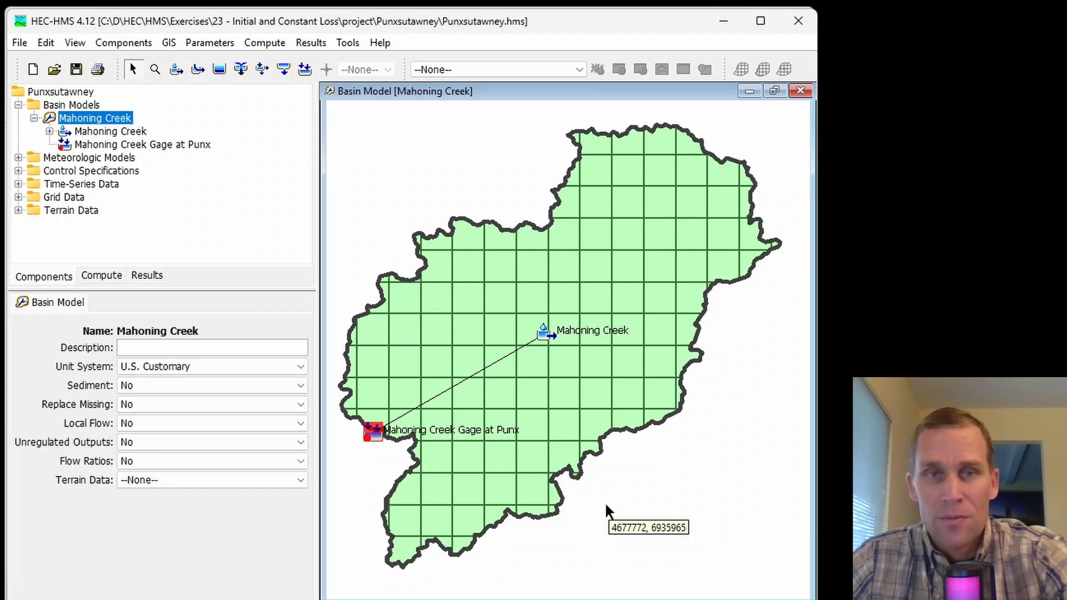
click(168, 41)
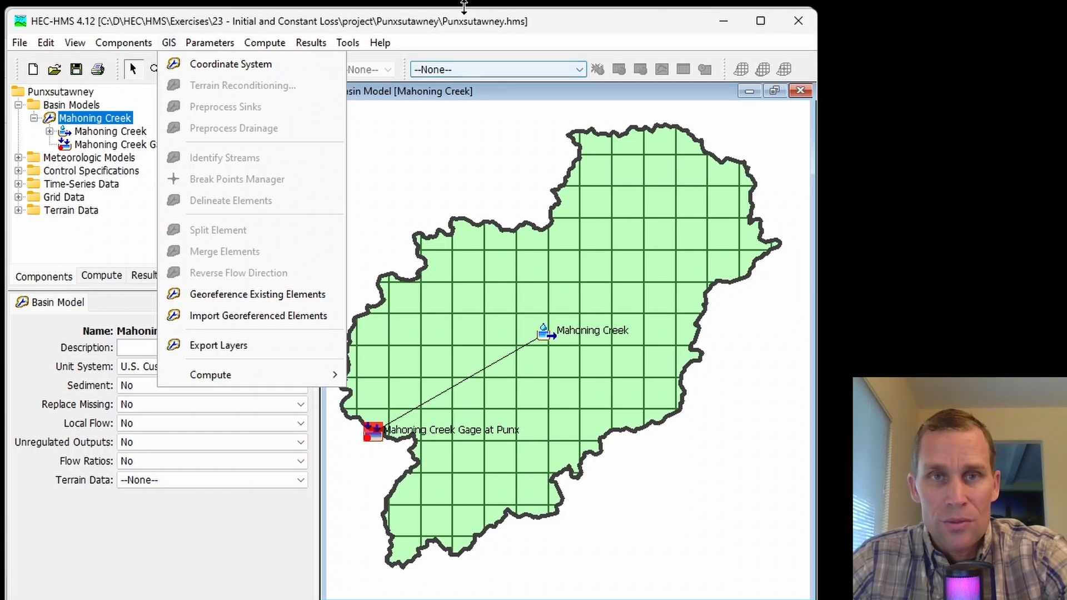
click(479, 36)
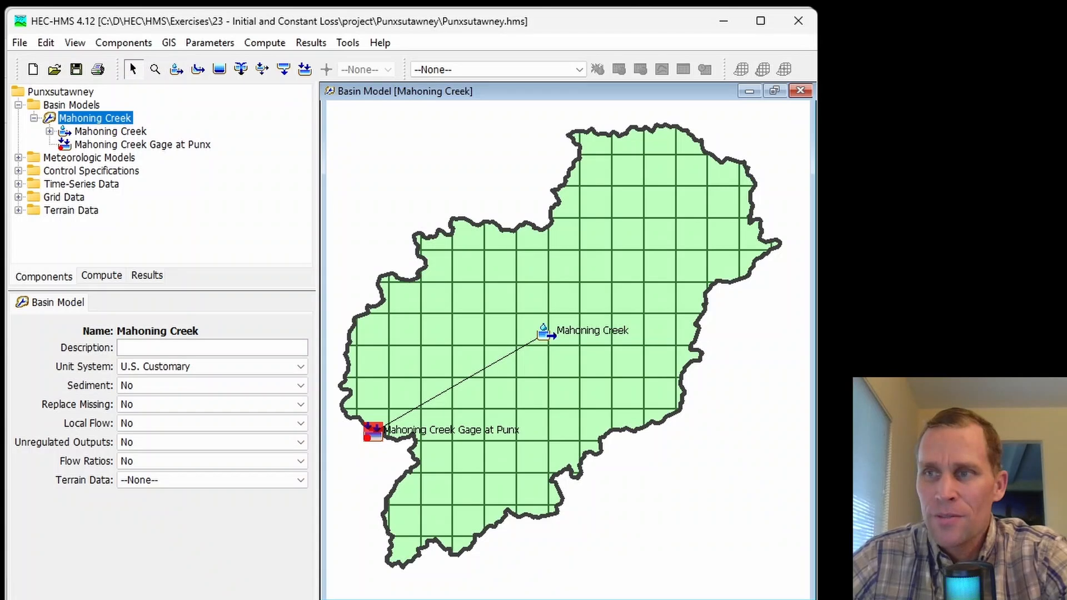
Step: Select the Mahoning Creek subbasin and review its discretization method options, projection, and cell size
click(460, 293)
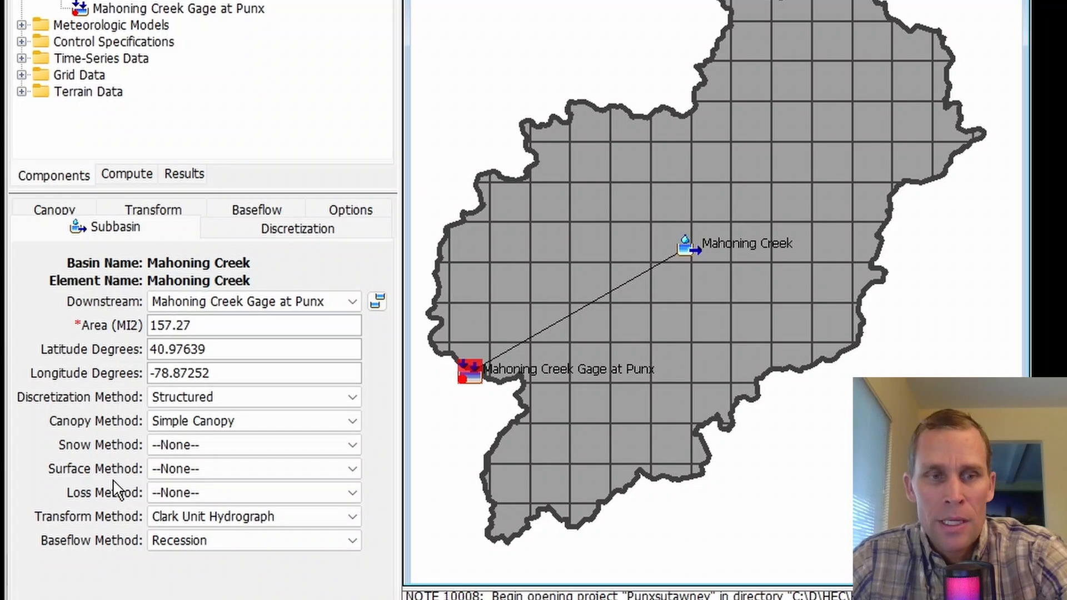
click(172, 403)
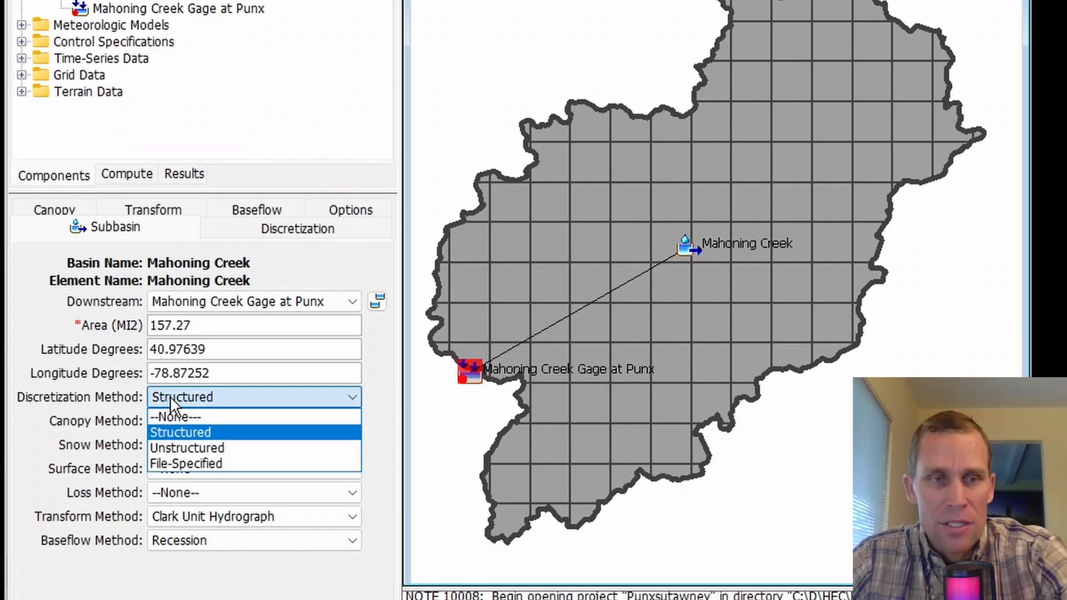
click(315, 236)
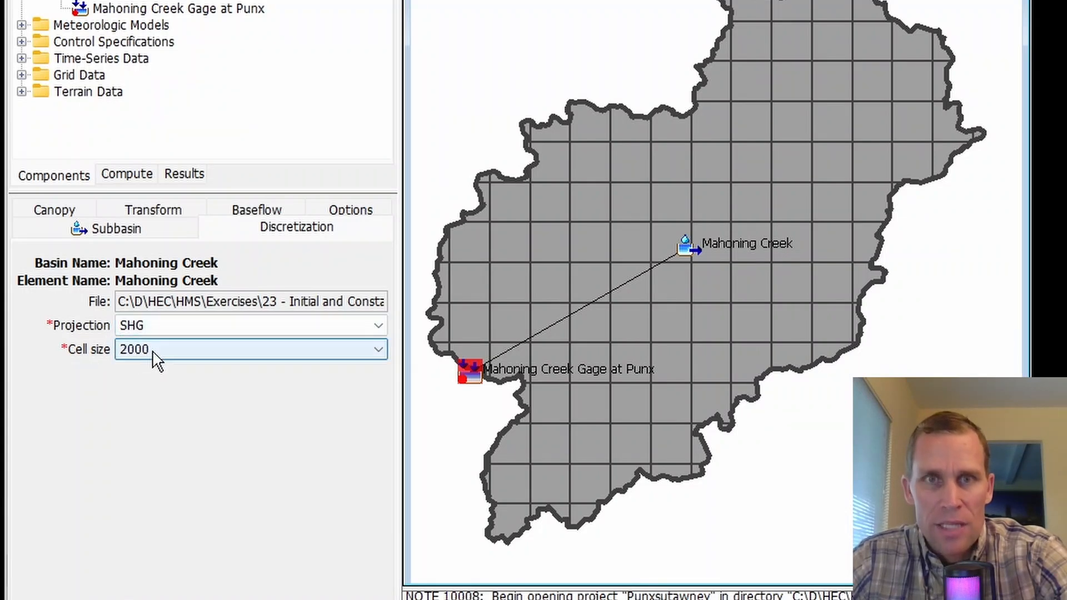
click(106, 229)
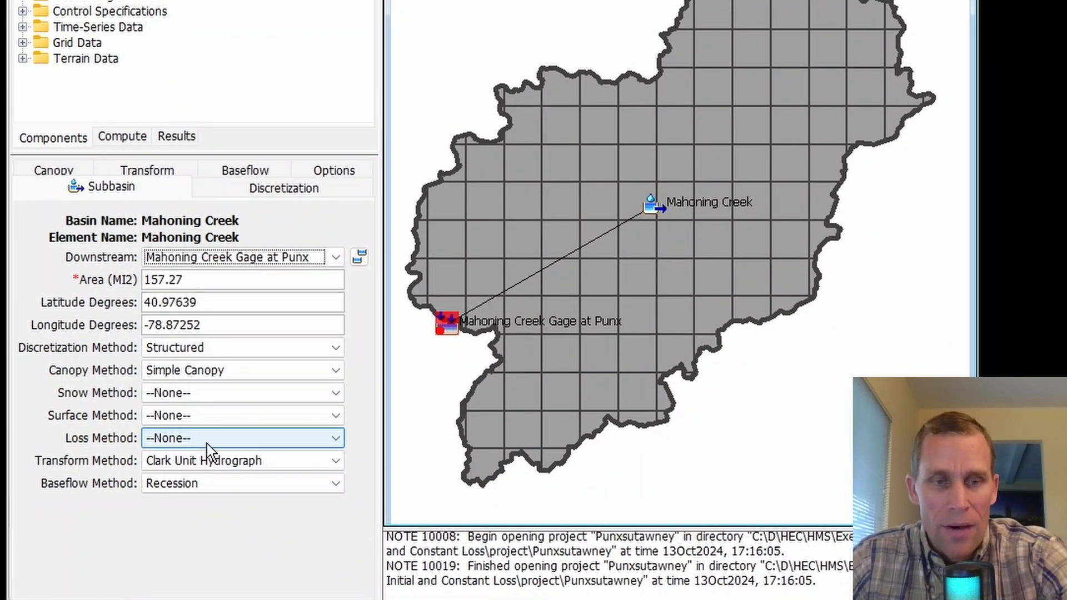
Step: Set the Mahoning Creek subbasin's loss method to Initial and Constant and open its loss parameters
click(209, 439)
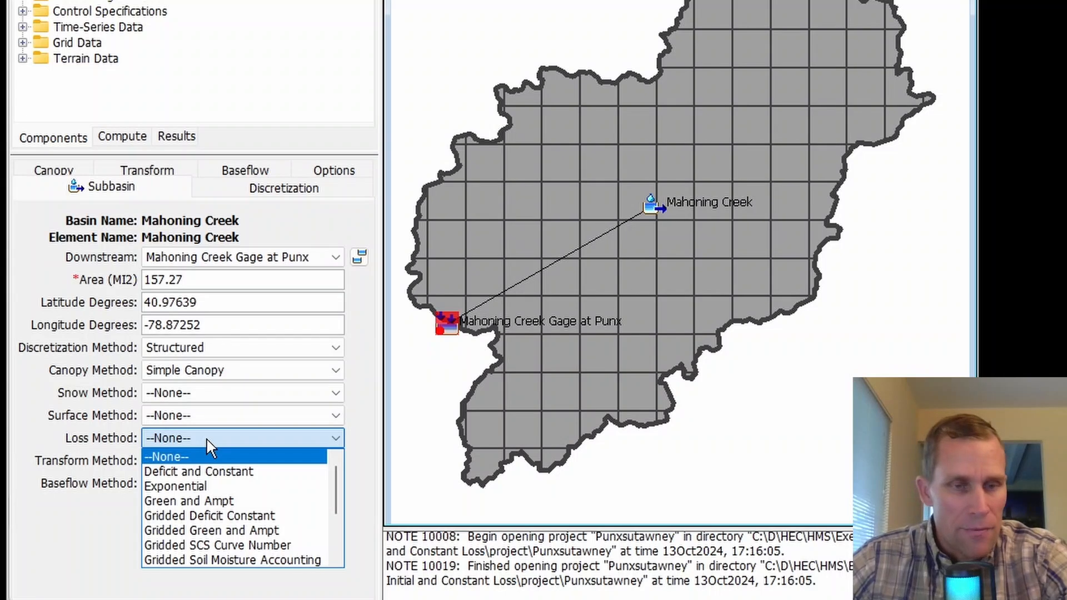
scroll(217, 497, down, 2)
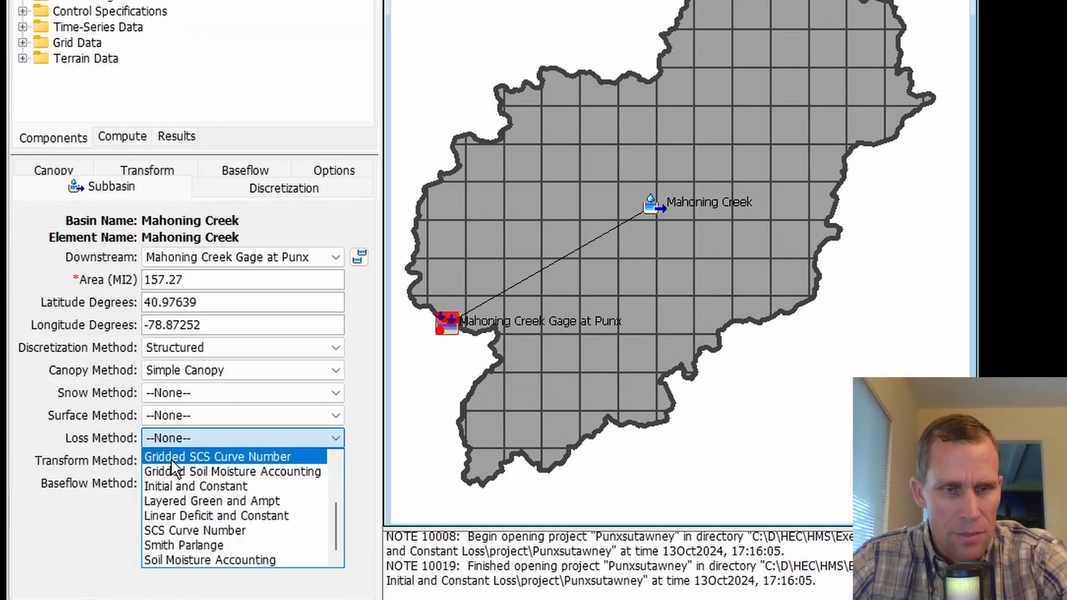
click(191, 487)
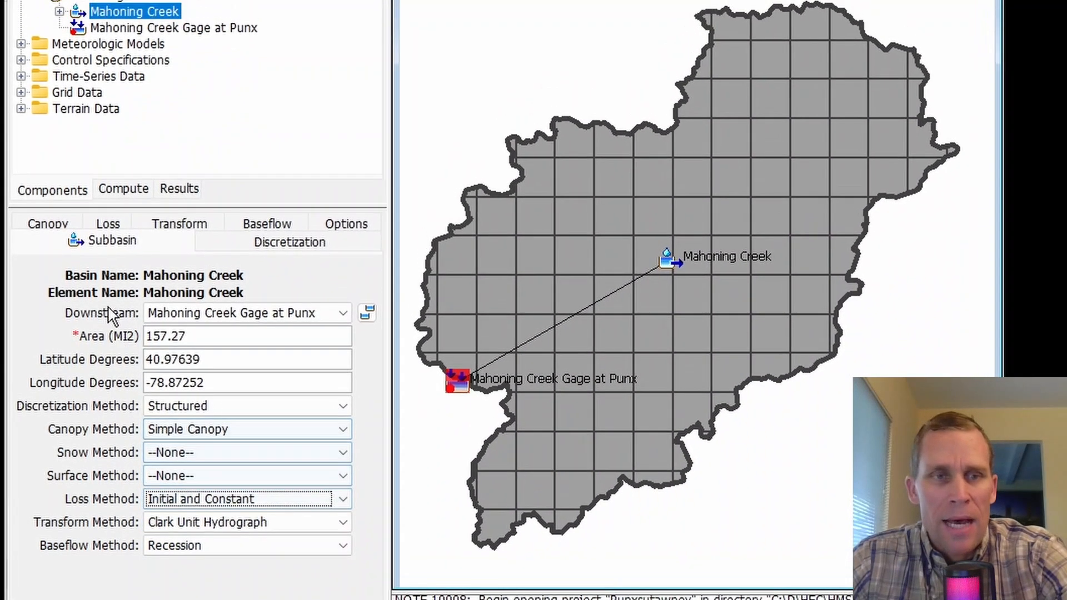
click(109, 224)
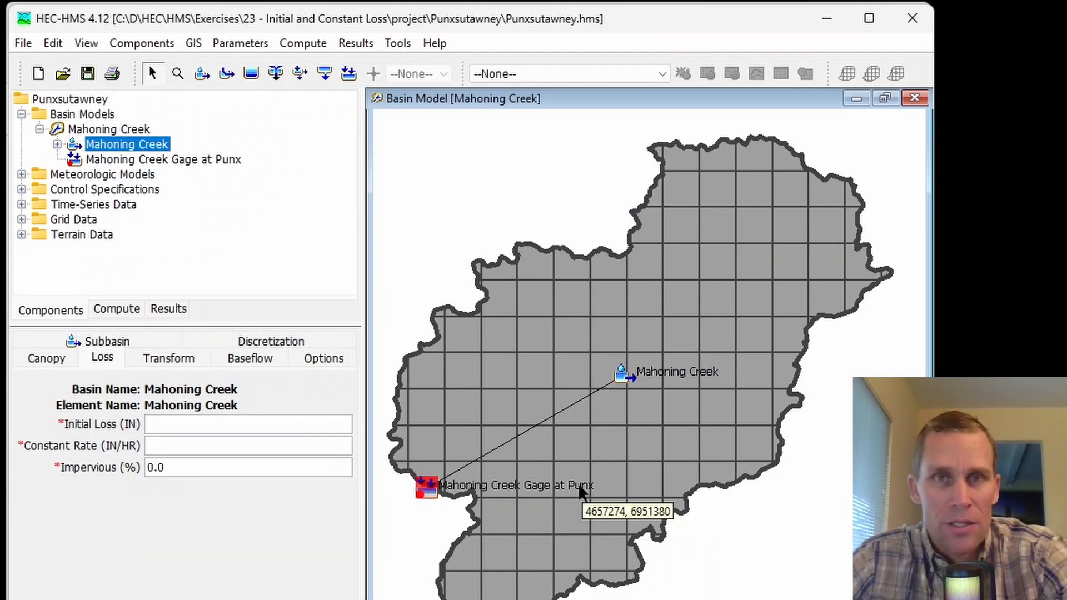
click(148, 424)
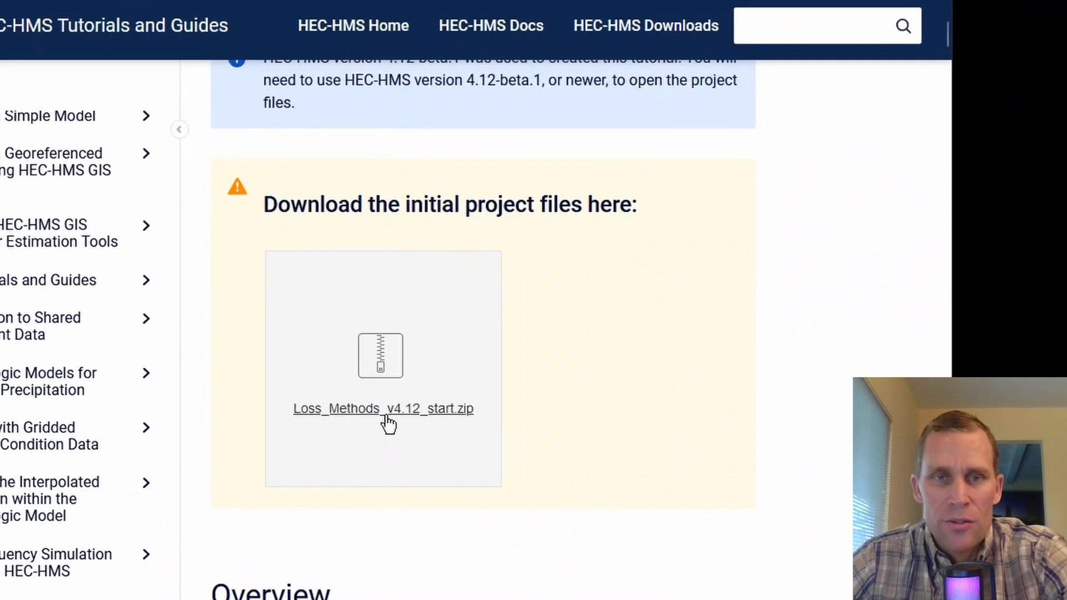
Step: Switch to the HEC-HMS tutorial page in the browser and read its overview, background, and Initial Loss estimation guidance
scroll(492, 319, down, 5)
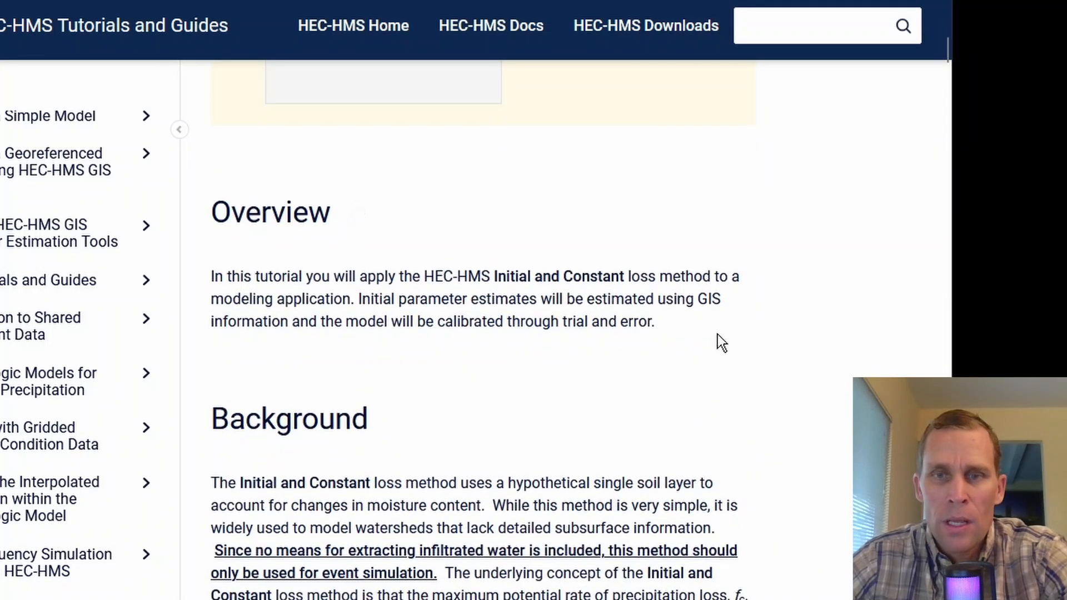
middle_click(788, 359)
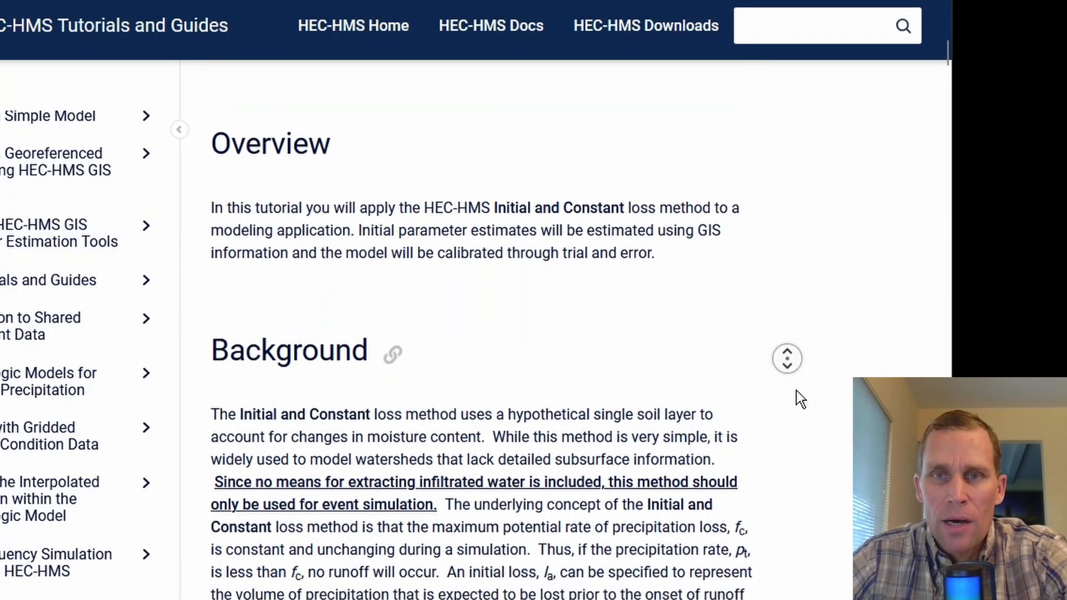
middle_click(784, 386)
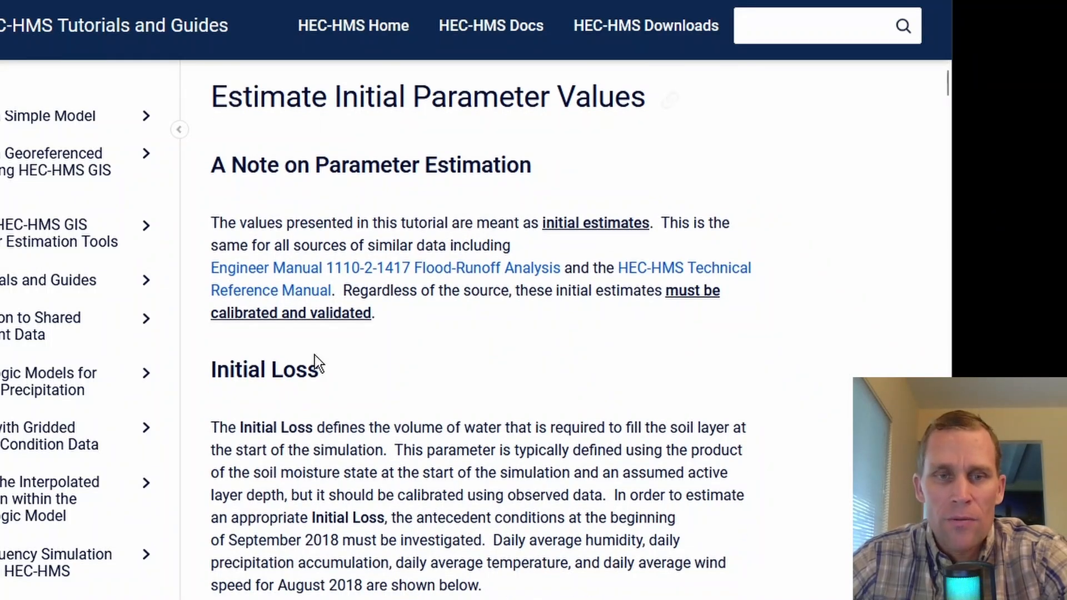
scroll(542, 324, down, 3)
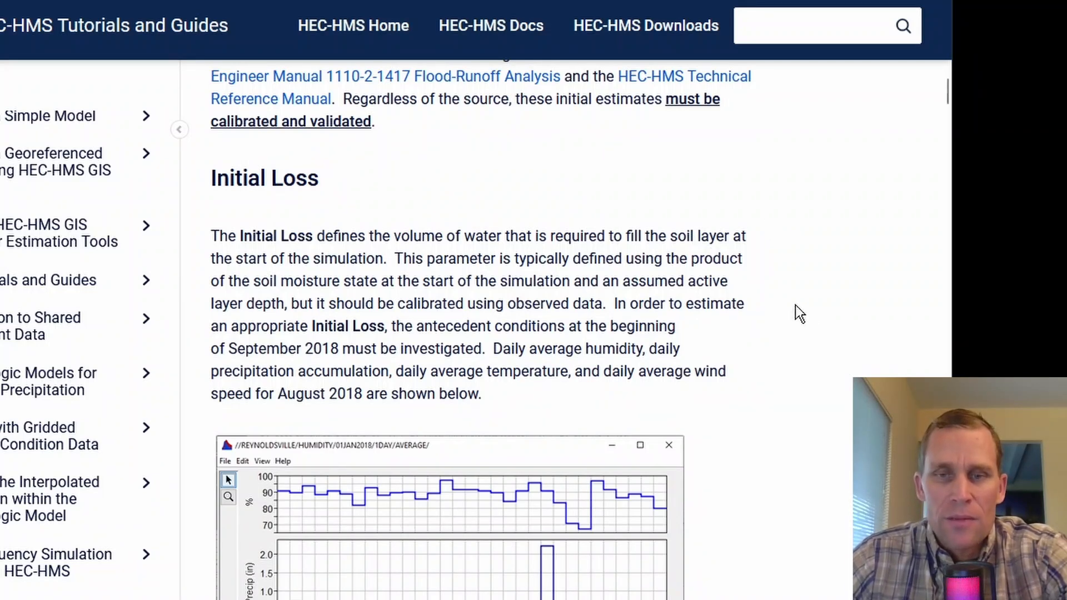
scroll(799, 314, down, 10)
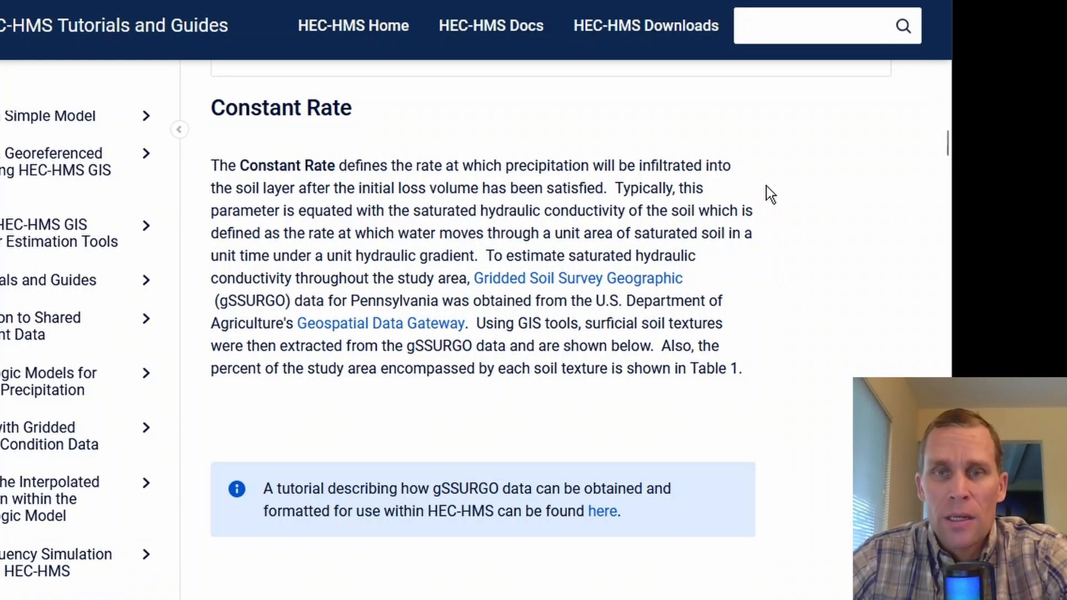
Step: Examine the tutorial's Constant Rate section, including the soil texture map, texture percentages, and saturated hydraulic conductivity table
scroll(825, 281, down, 8)
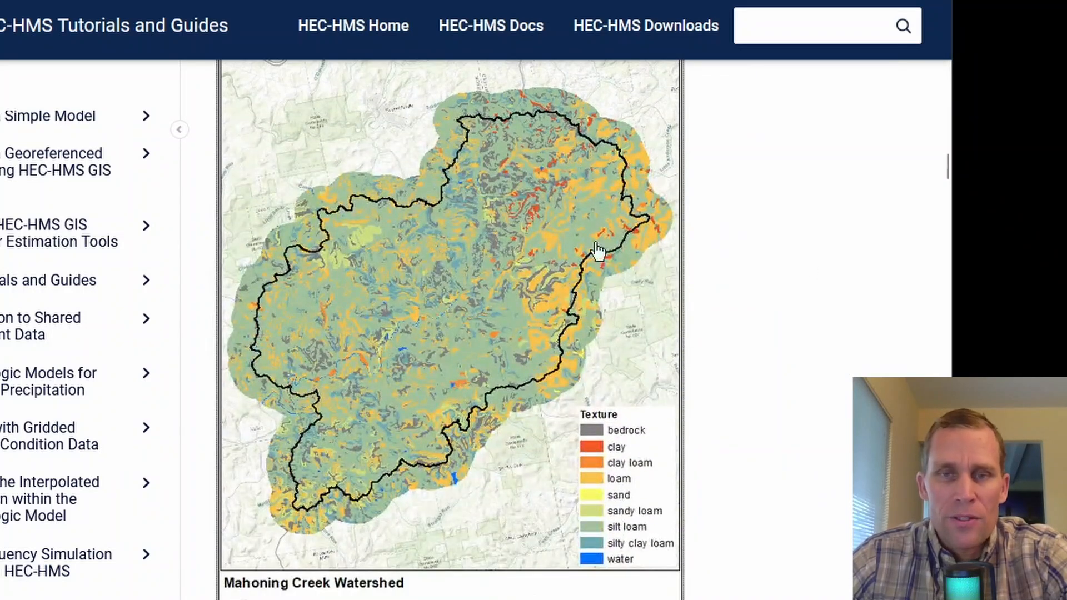
scroll(586, 310, down, 2)
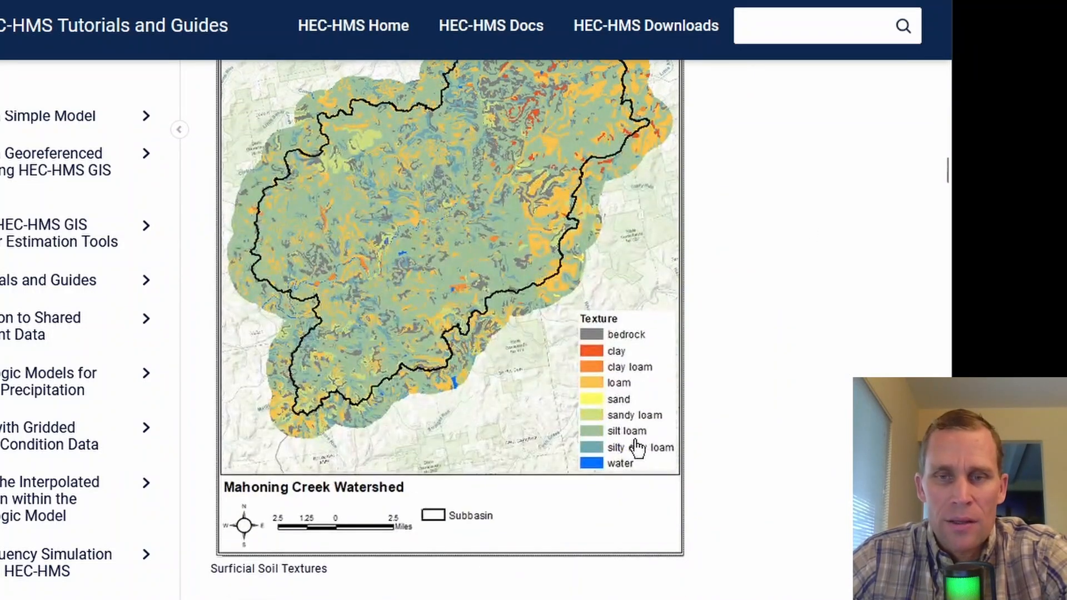
scroll(604, 360, down, 9)
scroll(602, 355, down, 2)
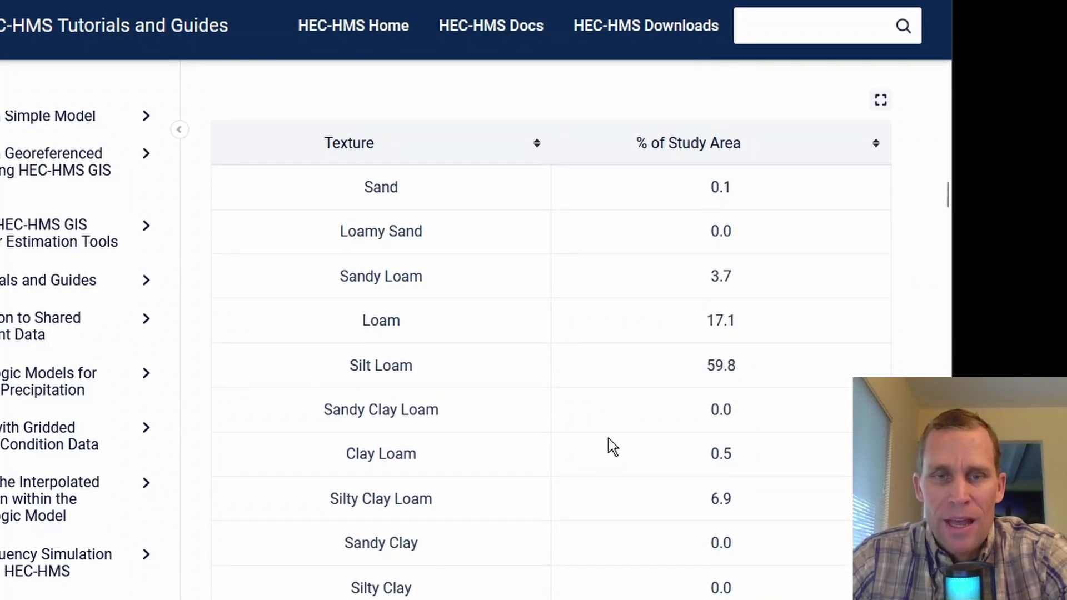
scroll(882, 334, down, 15)
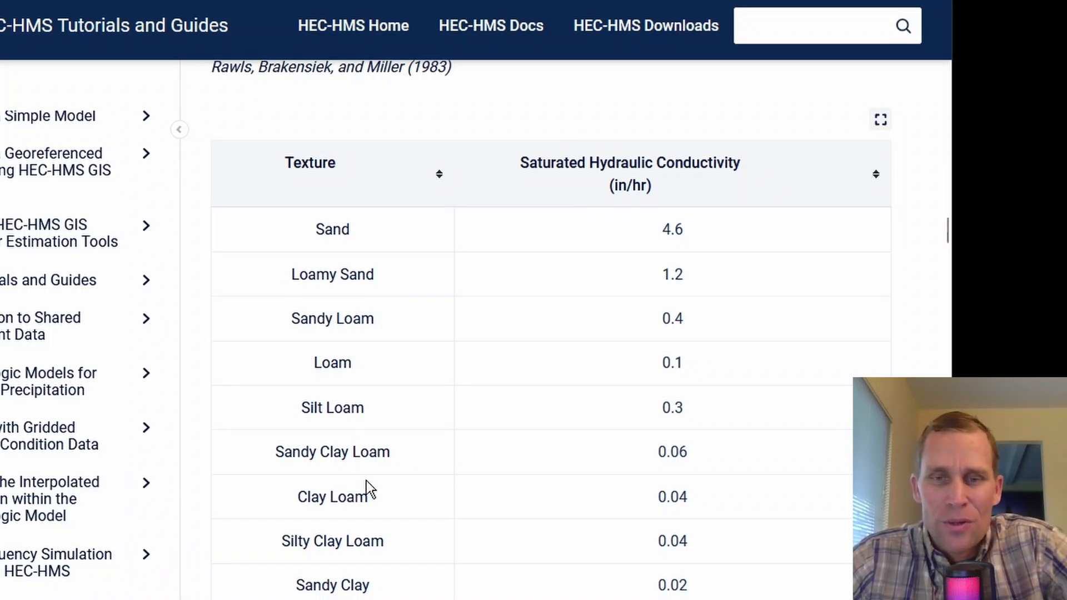
scroll(365, 481, down, 8)
scroll(370, 469, down, 10)
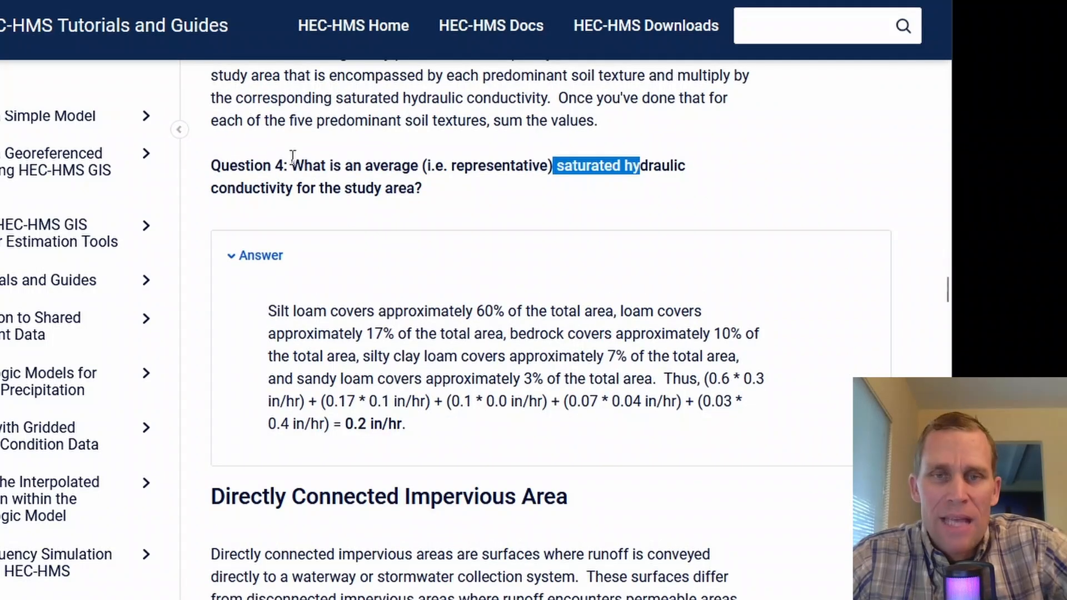
Step: Read Question 4 on the study area's average saturated hydraulic conductivity and highlight the final value in its answer
drag(291, 163, 688, 169)
drag(205, 188, 448, 223)
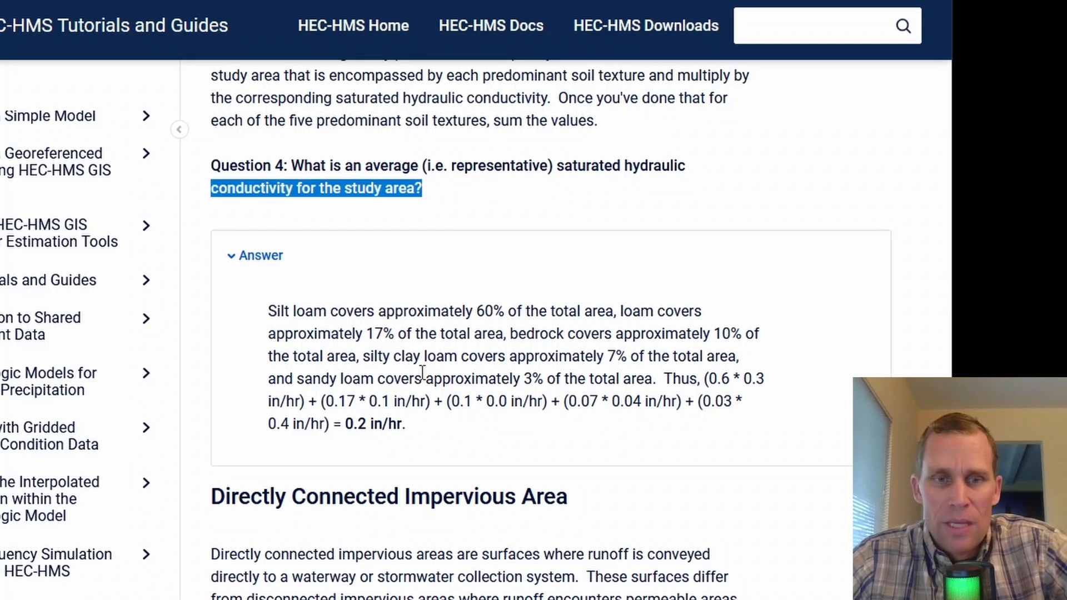
scroll(422, 373, down, 2)
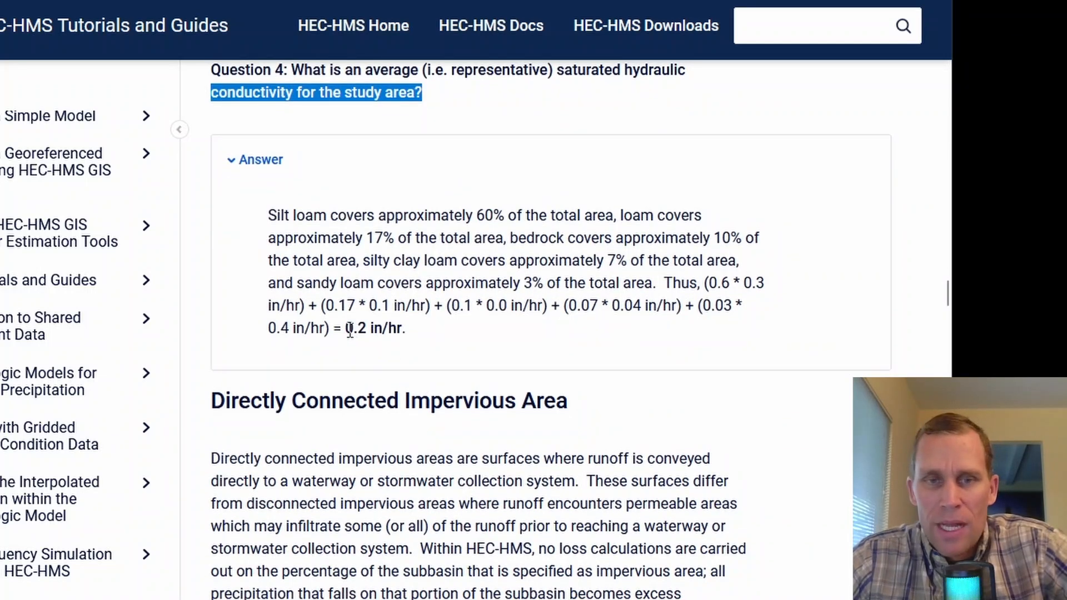
drag(347, 329, 395, 325)
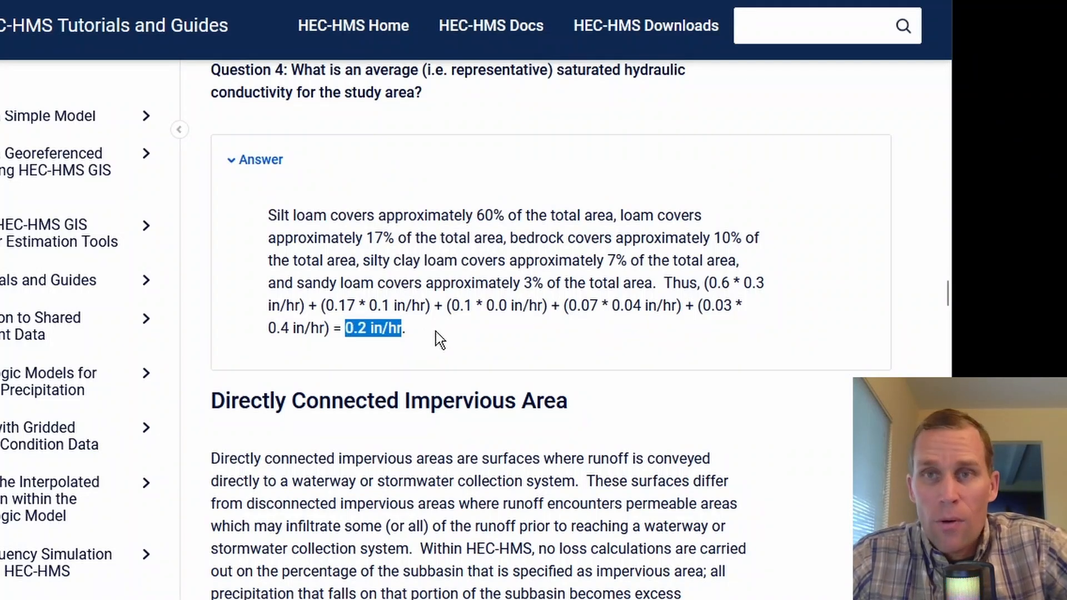
Step: Read the Directly Connected Impervious Area section and the instructions for modifying the existing HEC-HMS project
scroll(436, 331, down, 3)
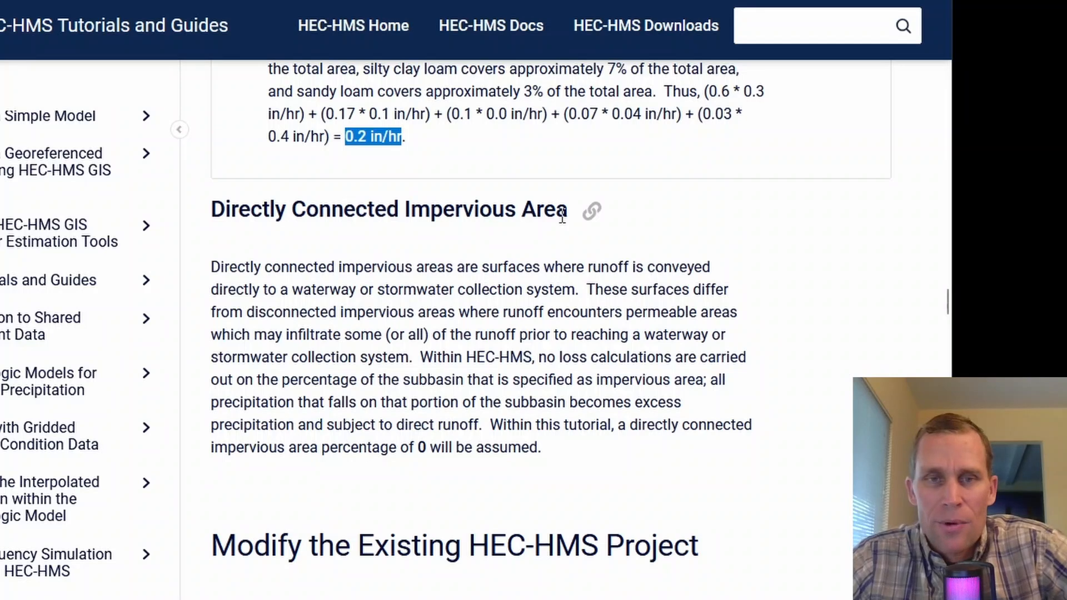
scroll(378, 239, down, 6)
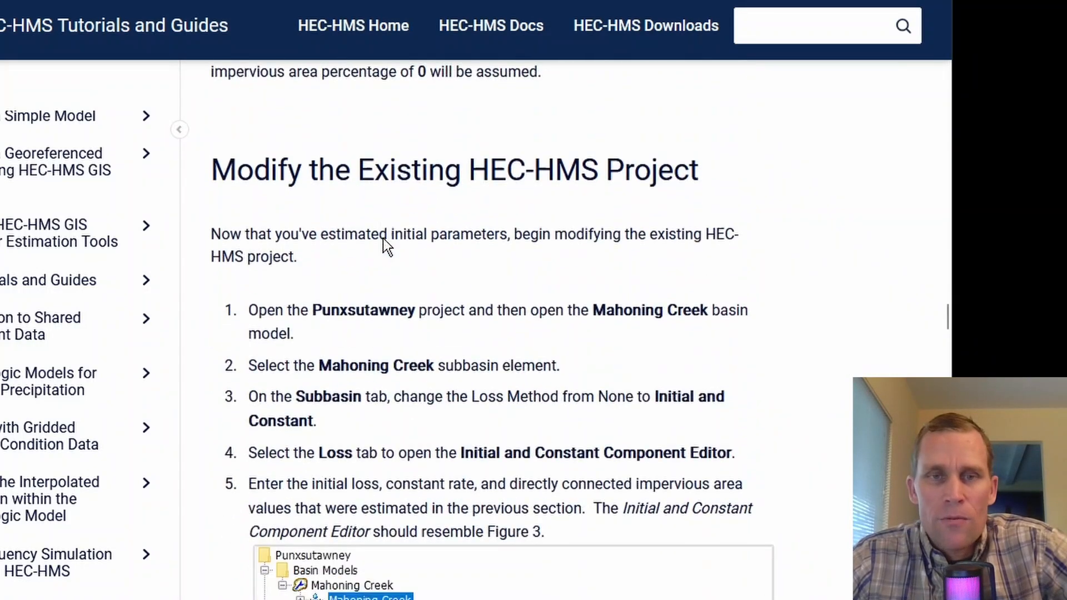
middle_click(846, 282)
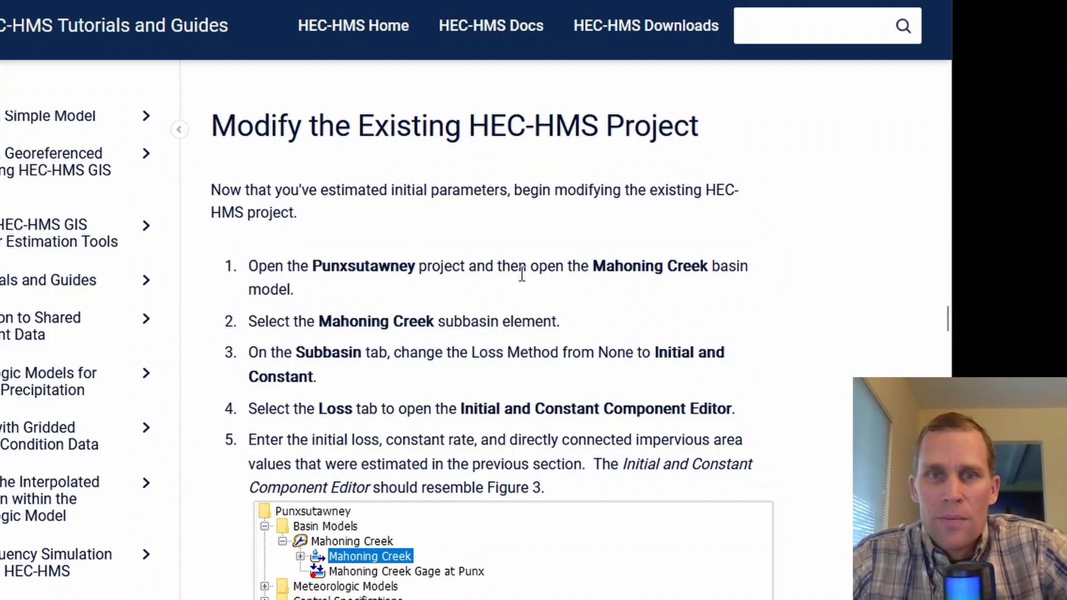
scroll(408, 269, down, 2)
scroll(408, 268, up, 2)
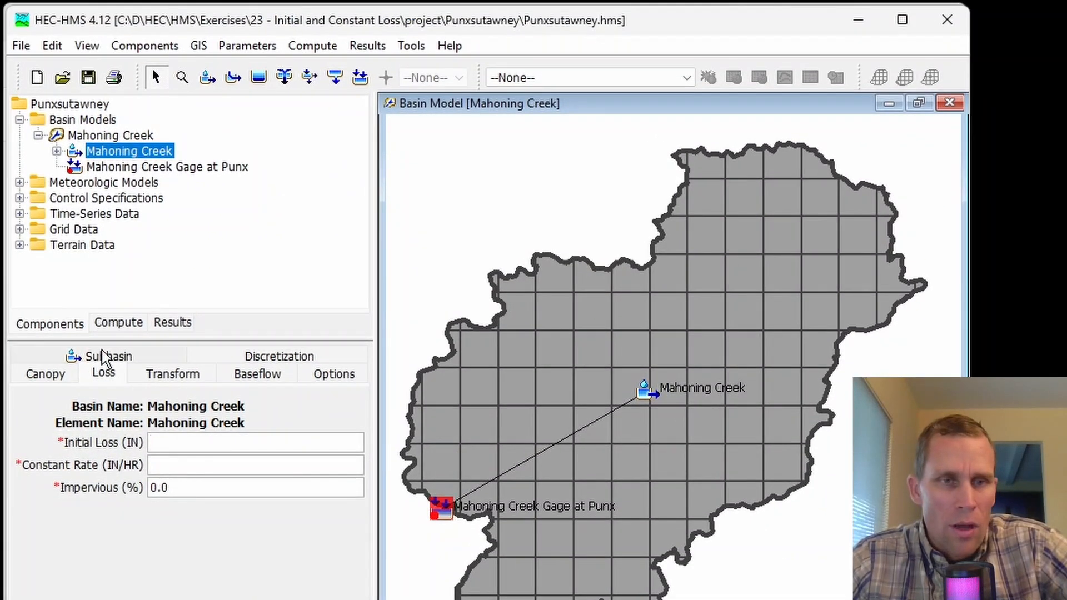
Step: In HEC-HMS, set the Mahoning Creek subbasin's initial loss to 2 in and constant rate to 0.2 in/hr, and check its impervious percentage
click(107, 377)
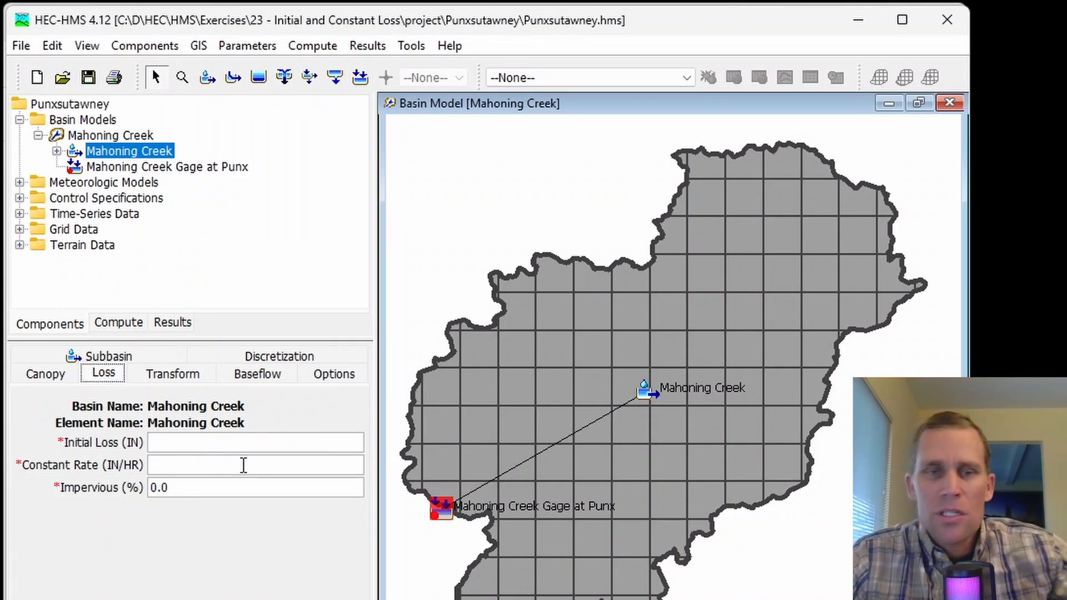
click(246, 443)
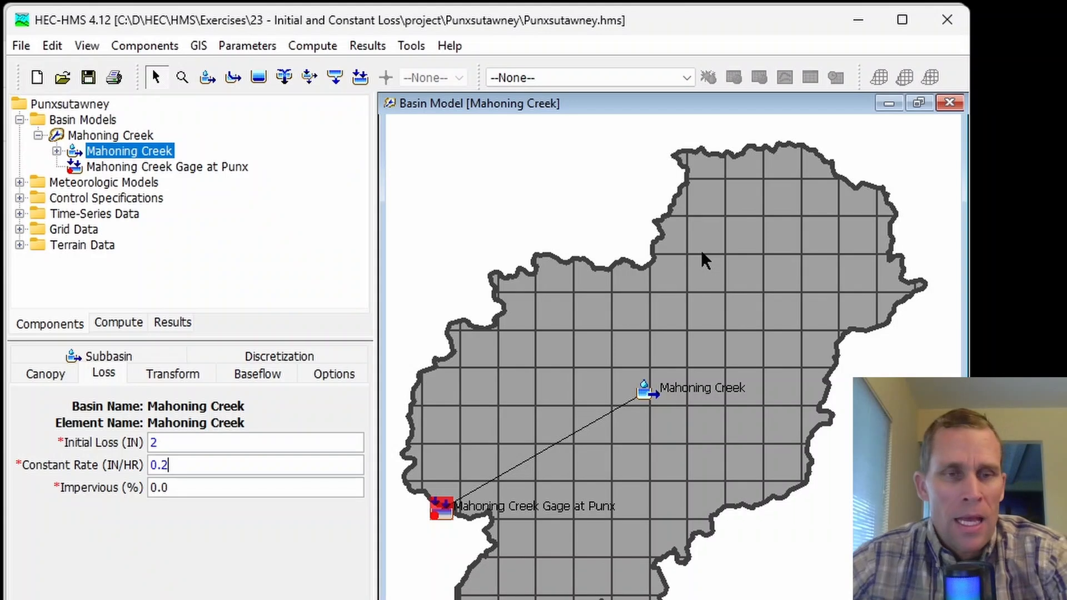
drag(193, 486, 144, 494)
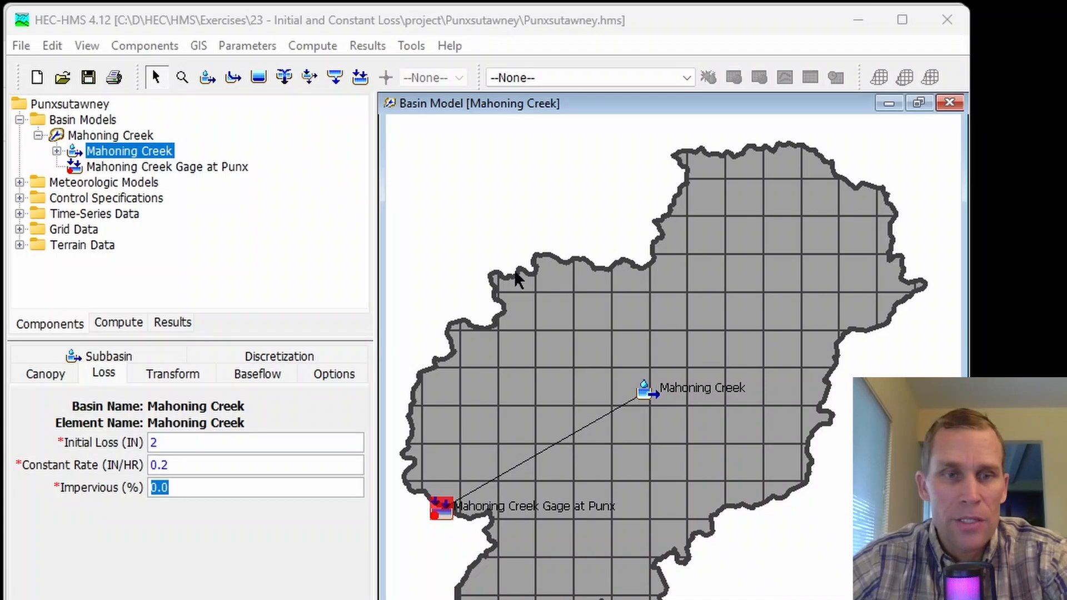
Step: Create simulation run Sept2018_InitialConst with the Mahoning Creek basin model, MRMS meteorologic model, and September 2018 control specifications, and make it the current run
click(317, 45)
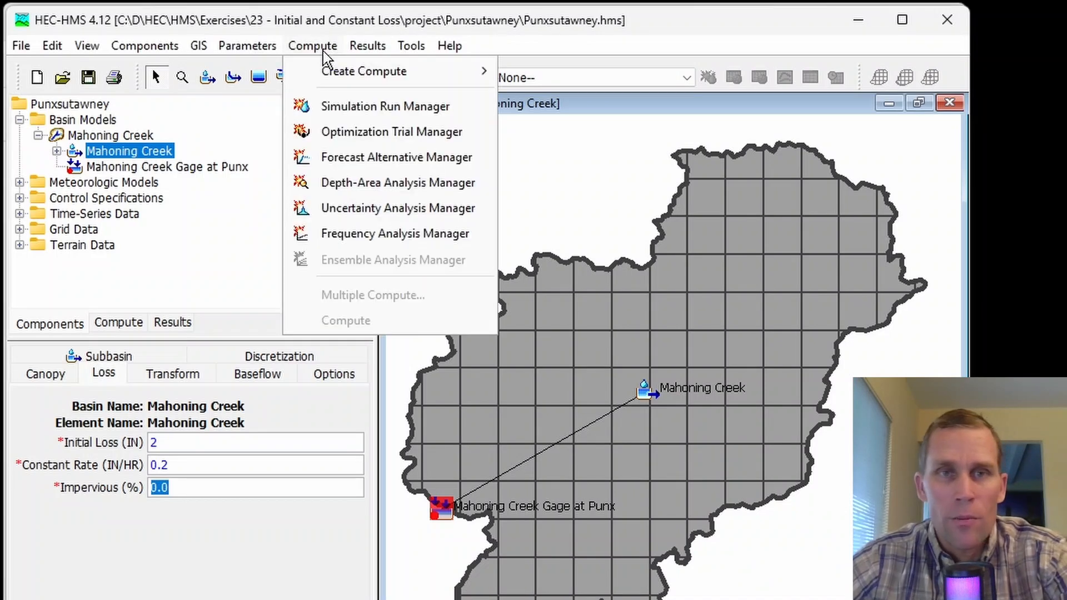
click(349, 107)
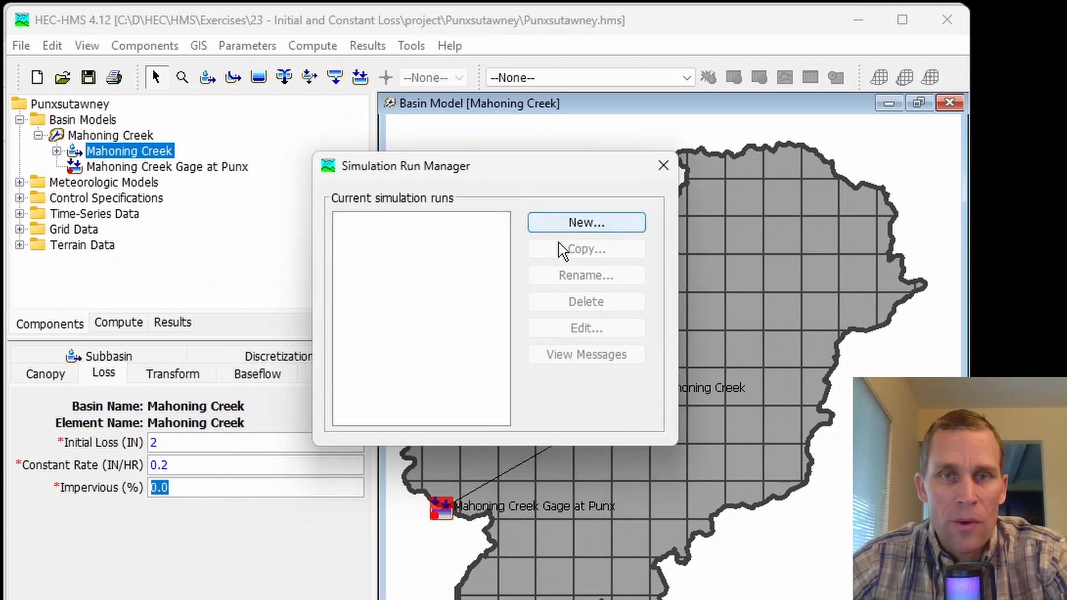
click(580, 222)
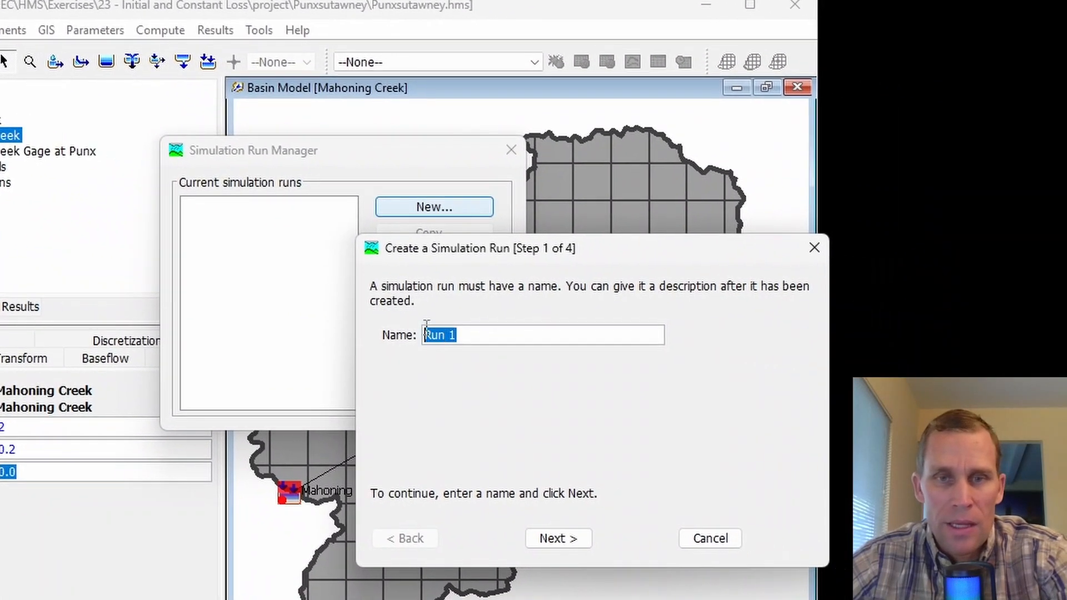
key(ctrl+v)
click(558, 538)
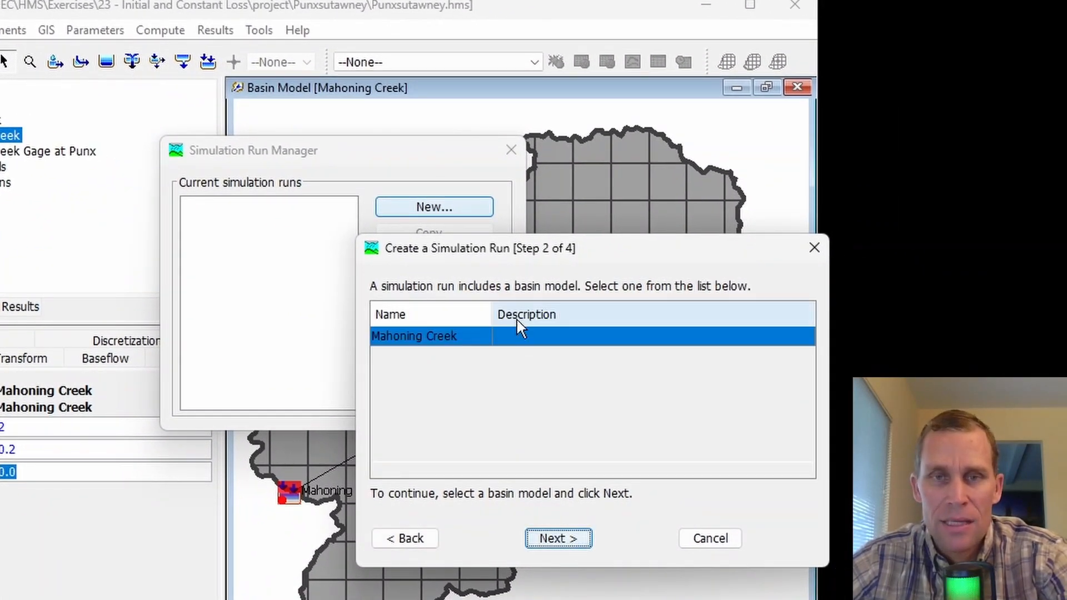
drag(511, 259, 403, 229)
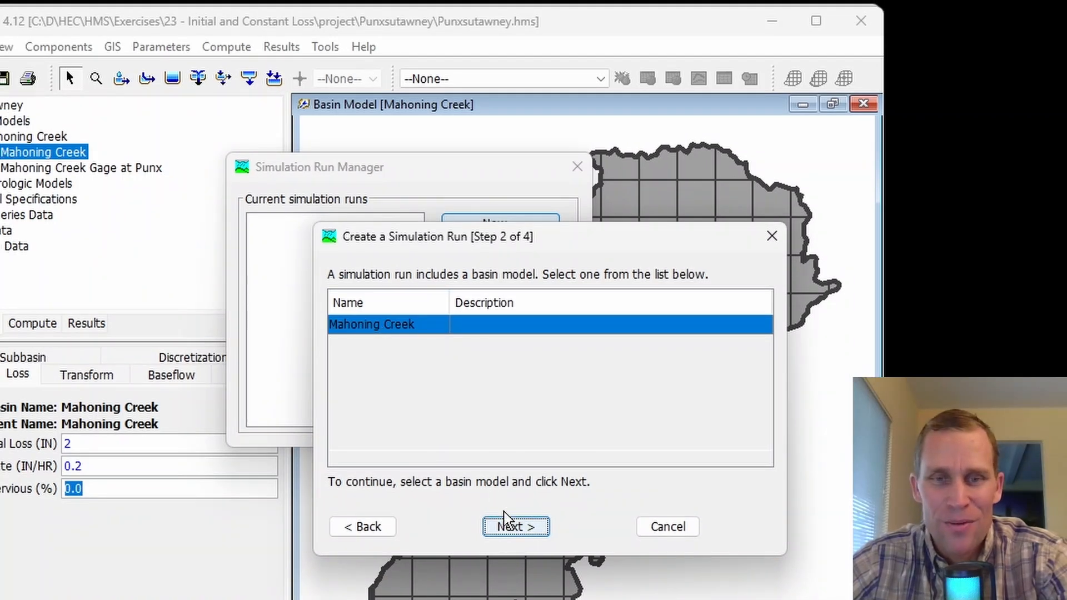
click(514, 529)
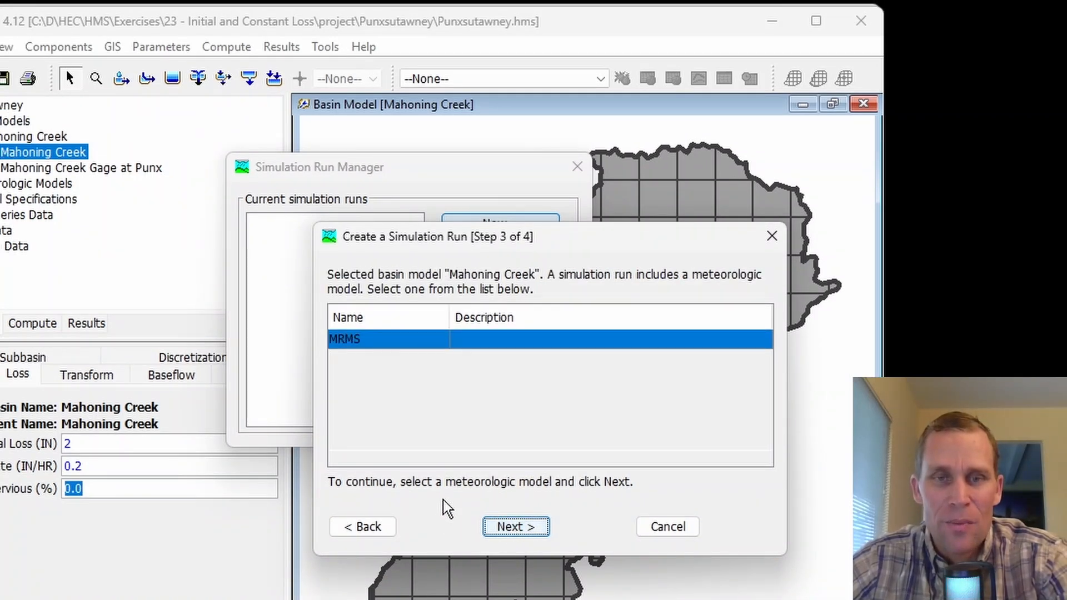
click(503, 529)
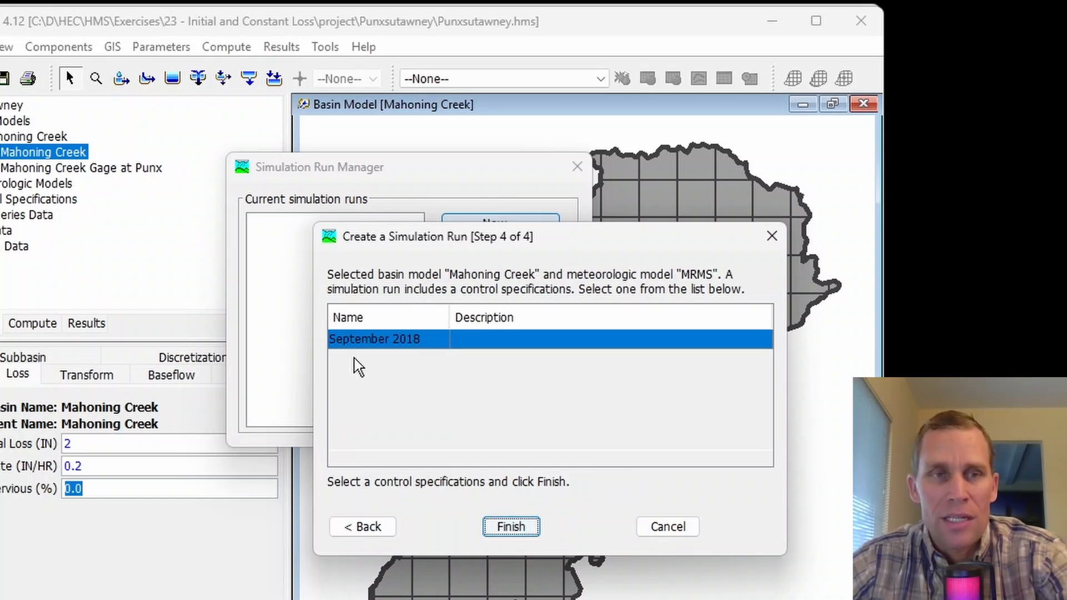
click(510, 529)
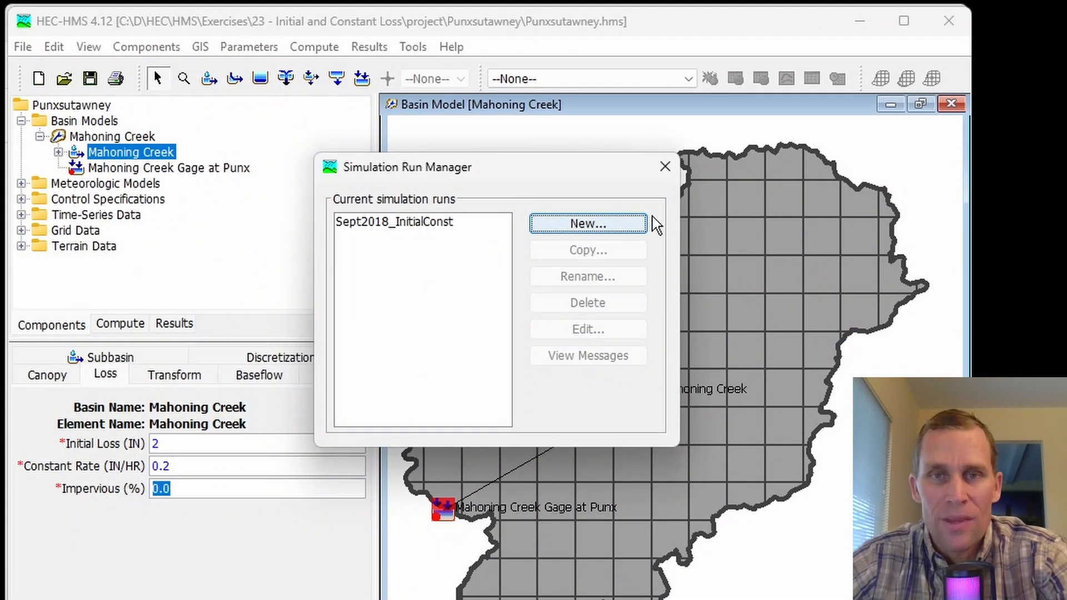
click(666, 166)
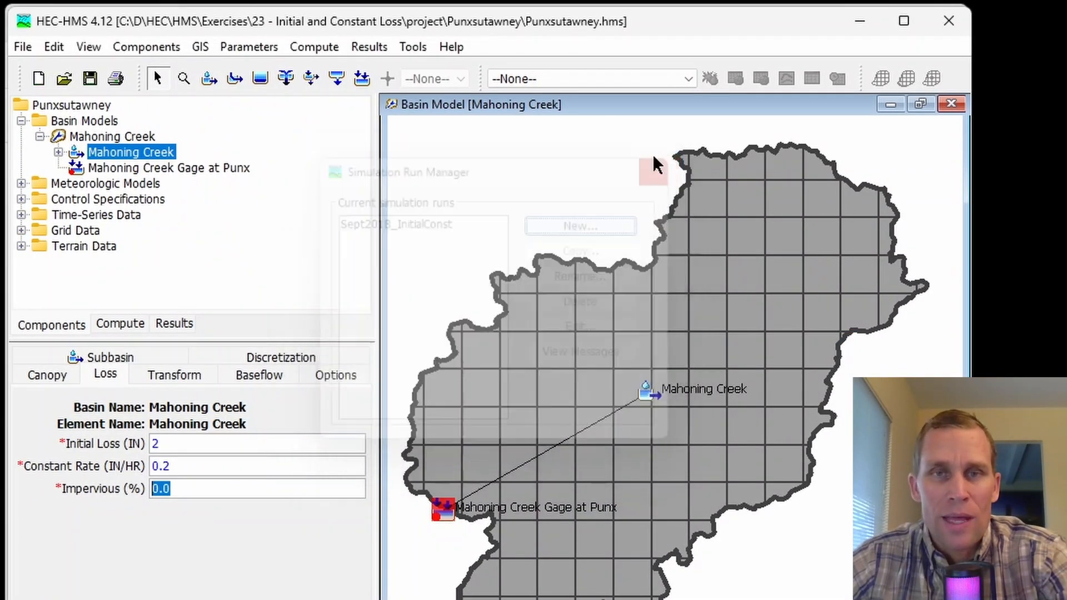
click(629, 78)
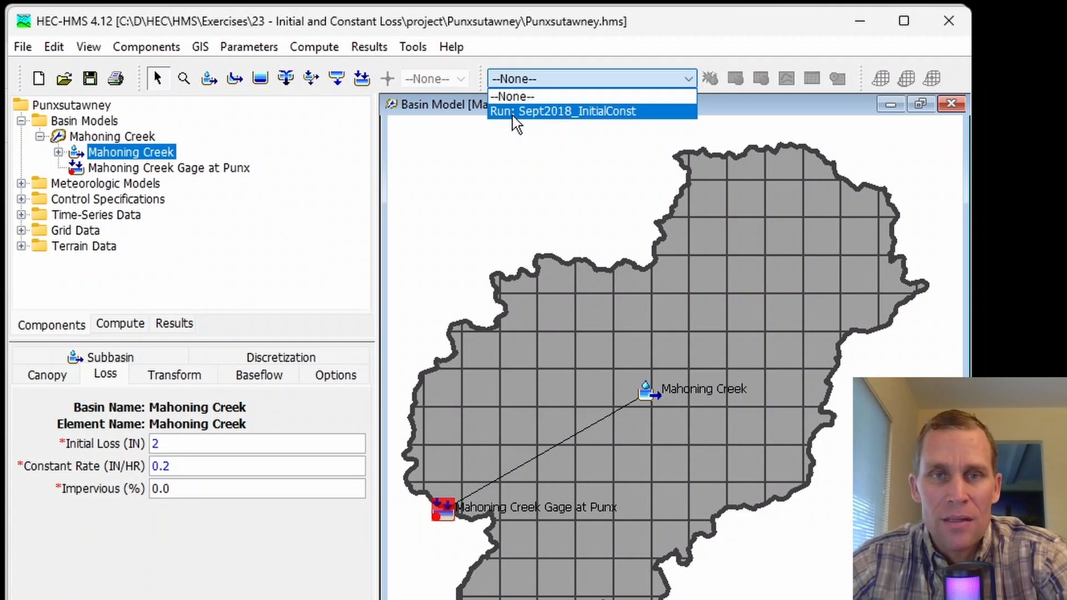
click(606, 113)
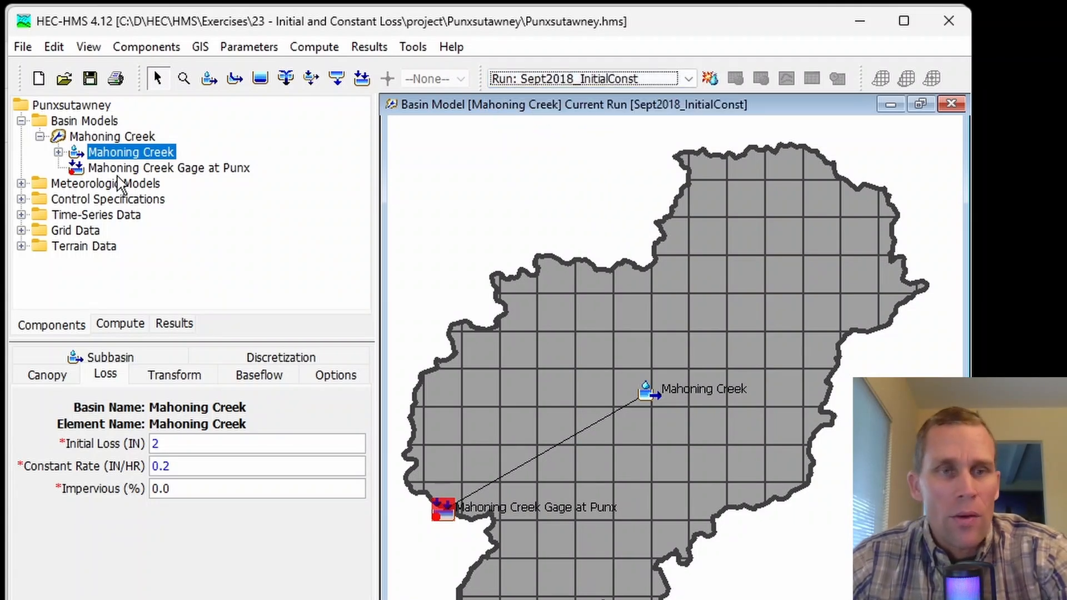
Step: Open the September 2018 control specifications and review the simulation's start and end dates
click(21, 200)
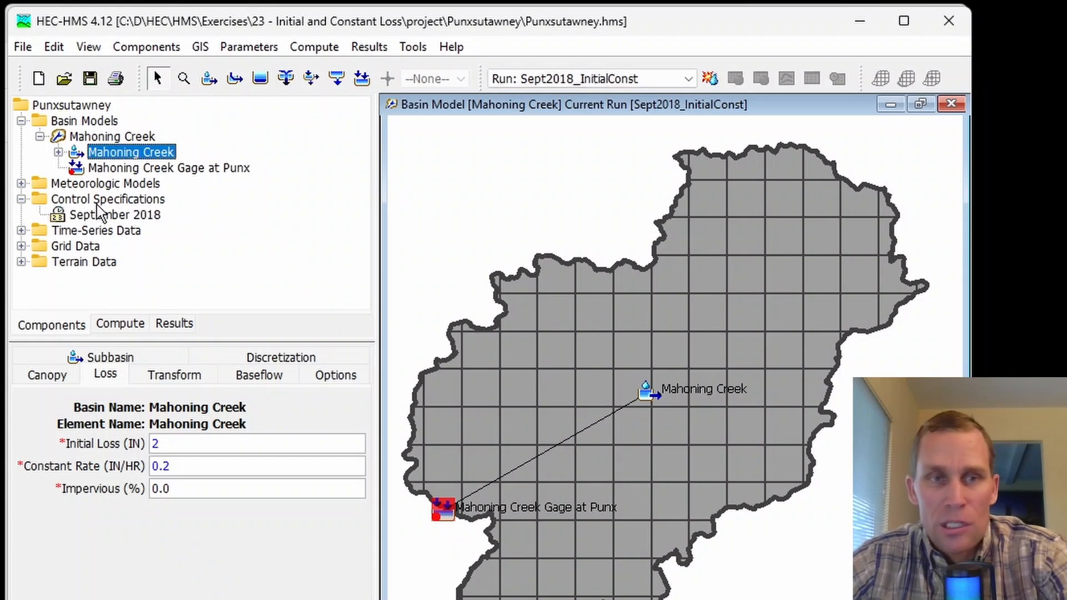
click(107, 219)
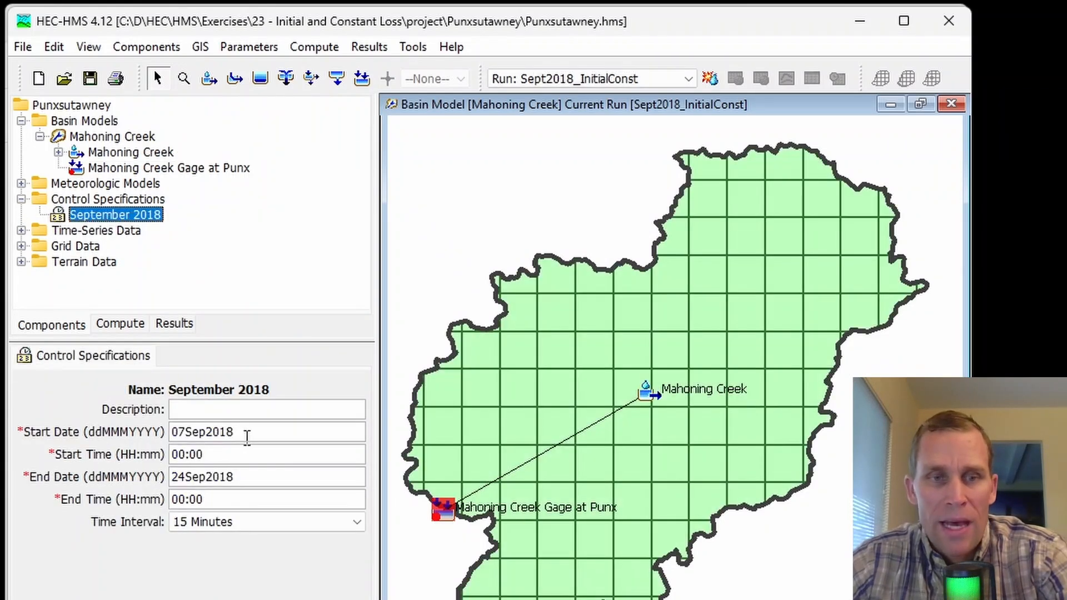
double_click(241, 432)
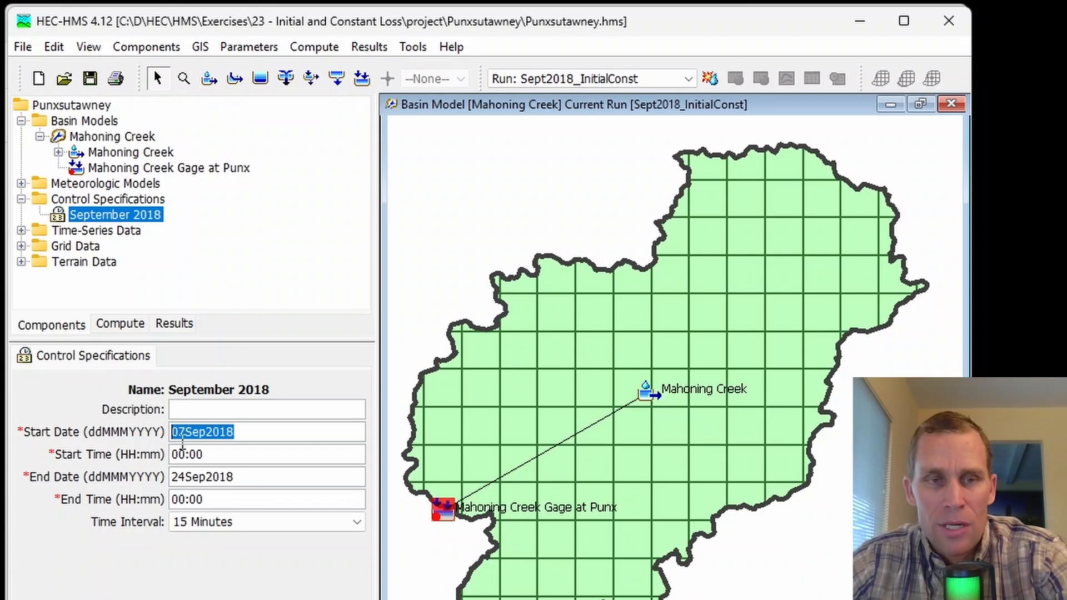
drag(235, 476, 178, 475)
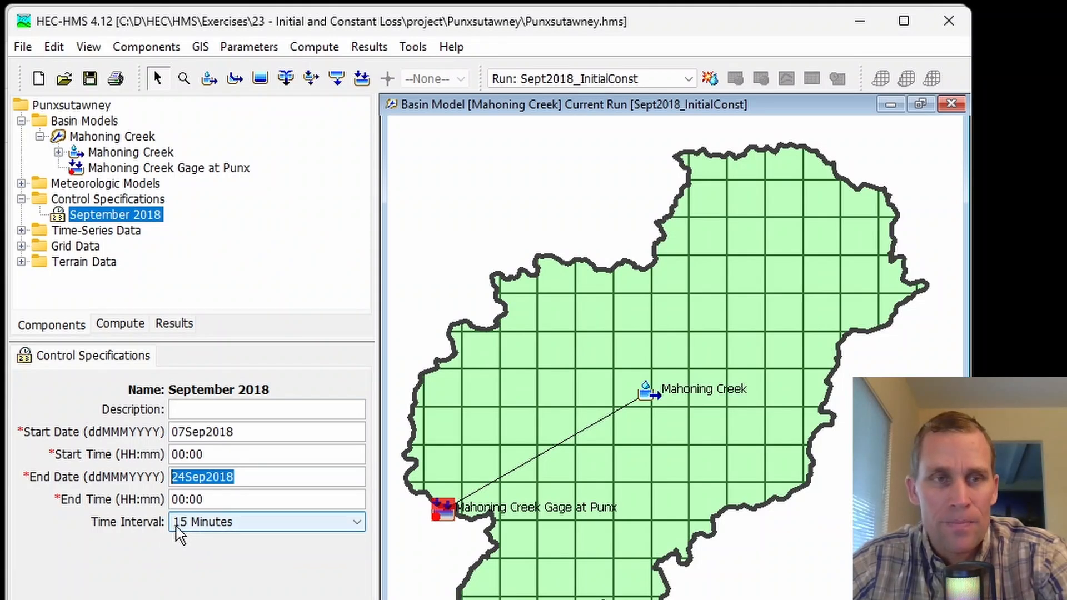
Step: Review the MRMS meteorologic model's methods and Mahoning Creek's monthly average evapotranspiration rates, especially for September
click(21, 183)
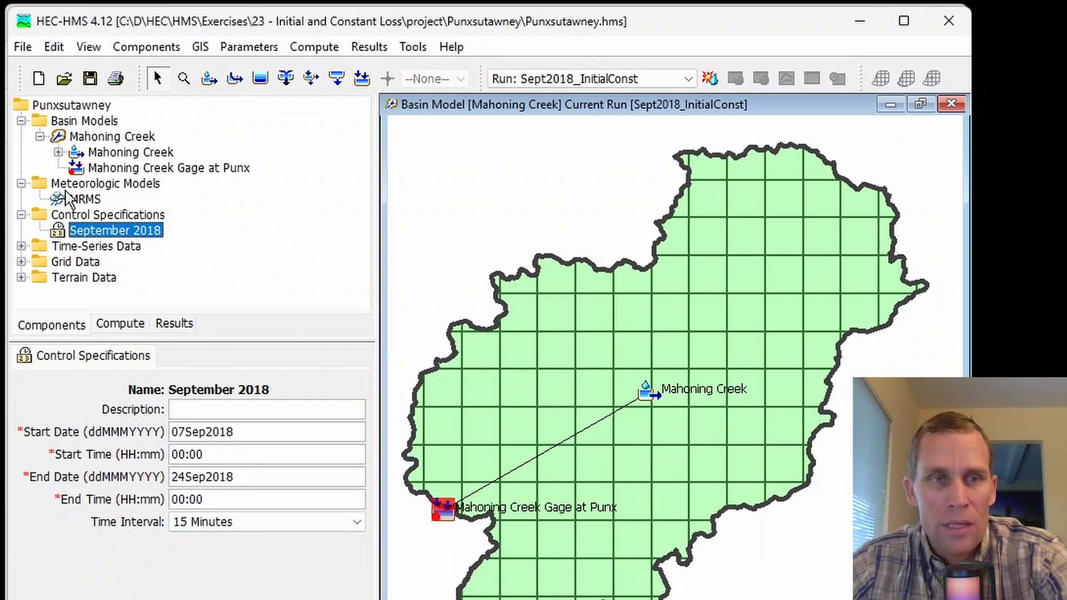
double_click(83, 201)
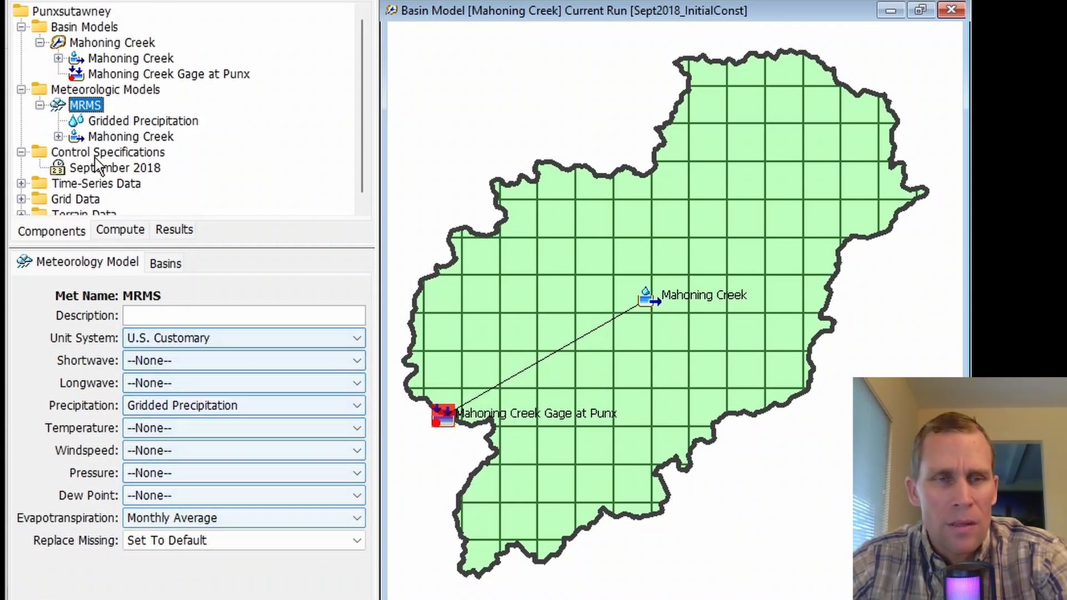
click(58, 137)
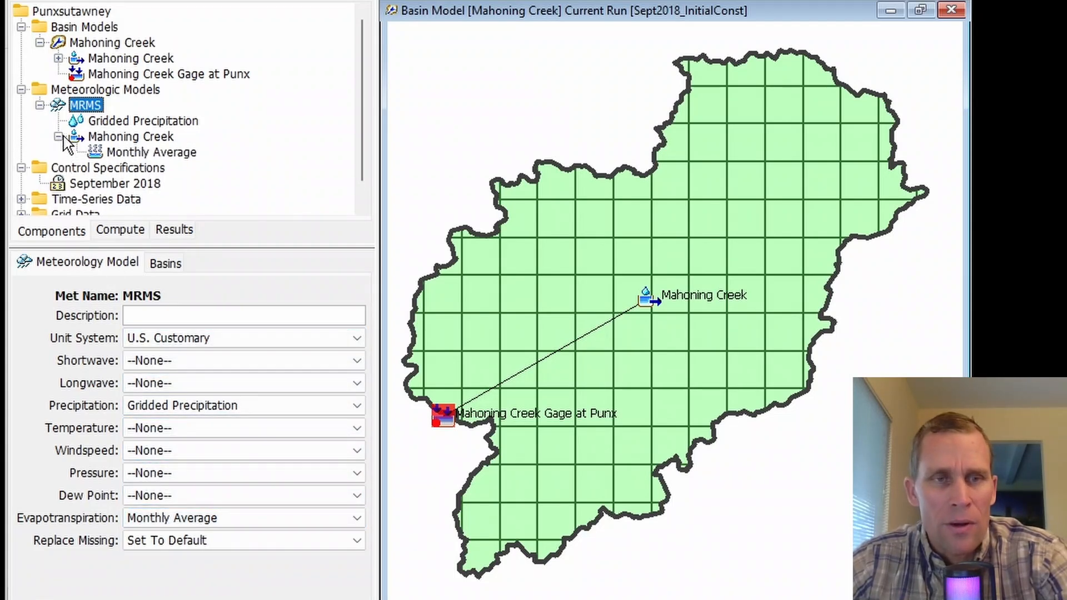
click(125, 151)
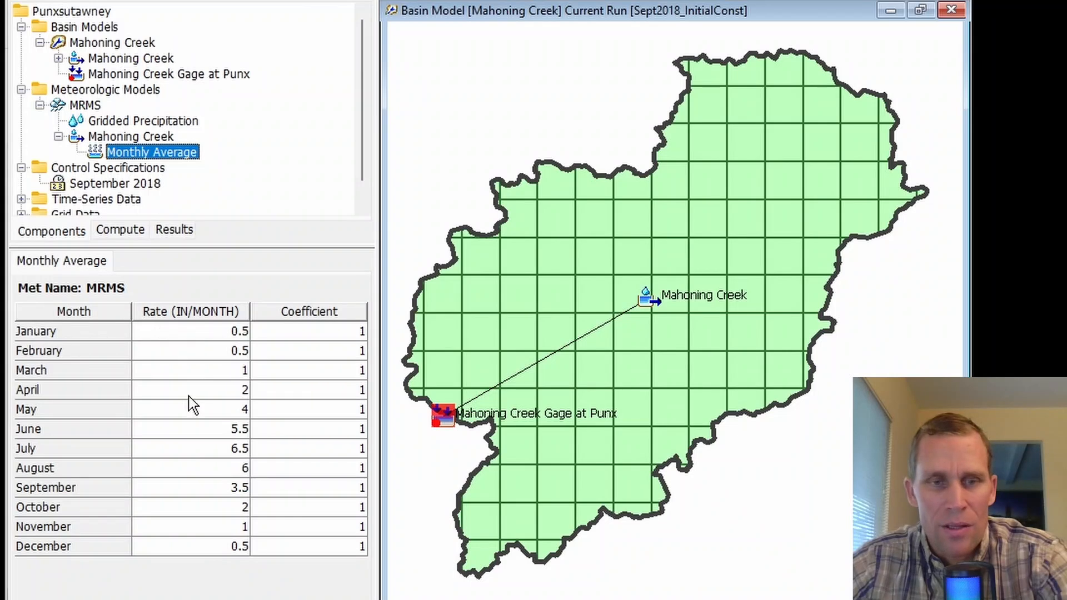
drag(210, 485, 273, 495)
Step: Check the MRMS model's gridded precipitation settings and inspect the data source of the MRMS precipitation gridset
click(119, 121)
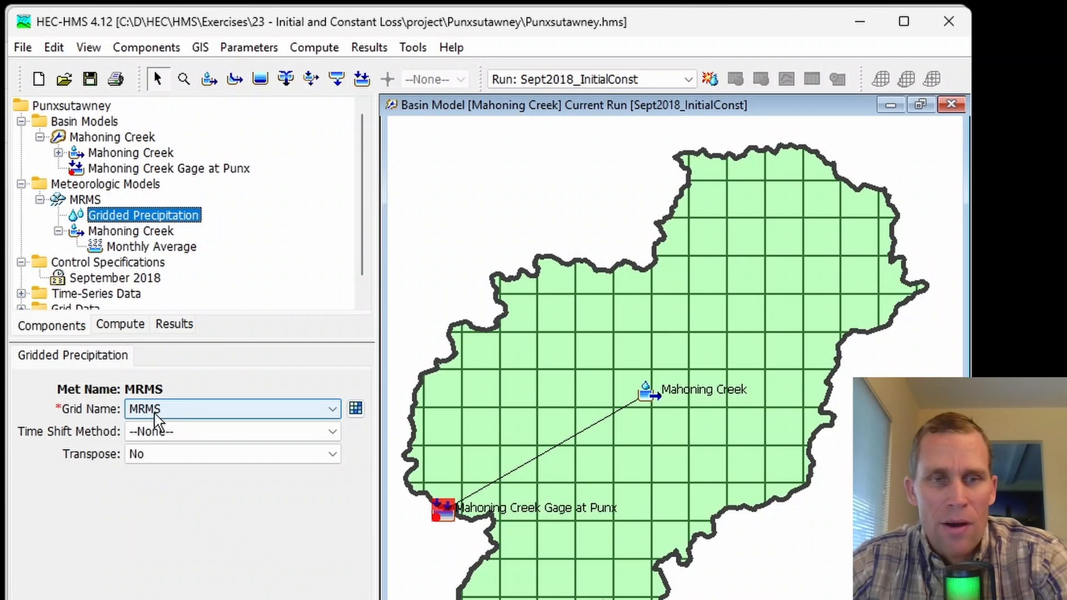
scroll(126, 265, down, 2)
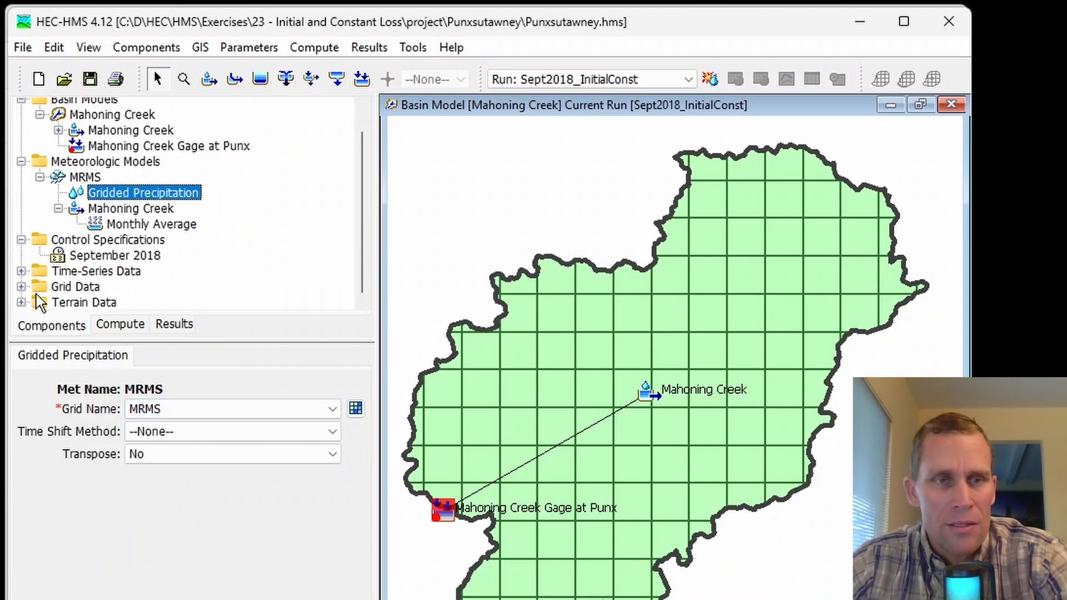
click(22, 287)
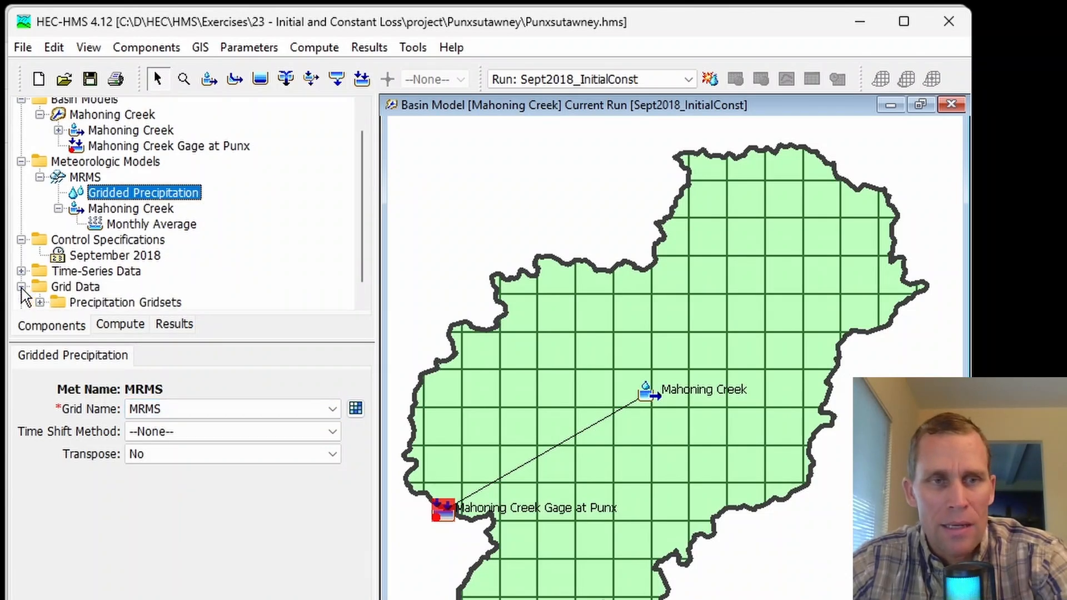
double_click(56, 303)
click(98, 288)
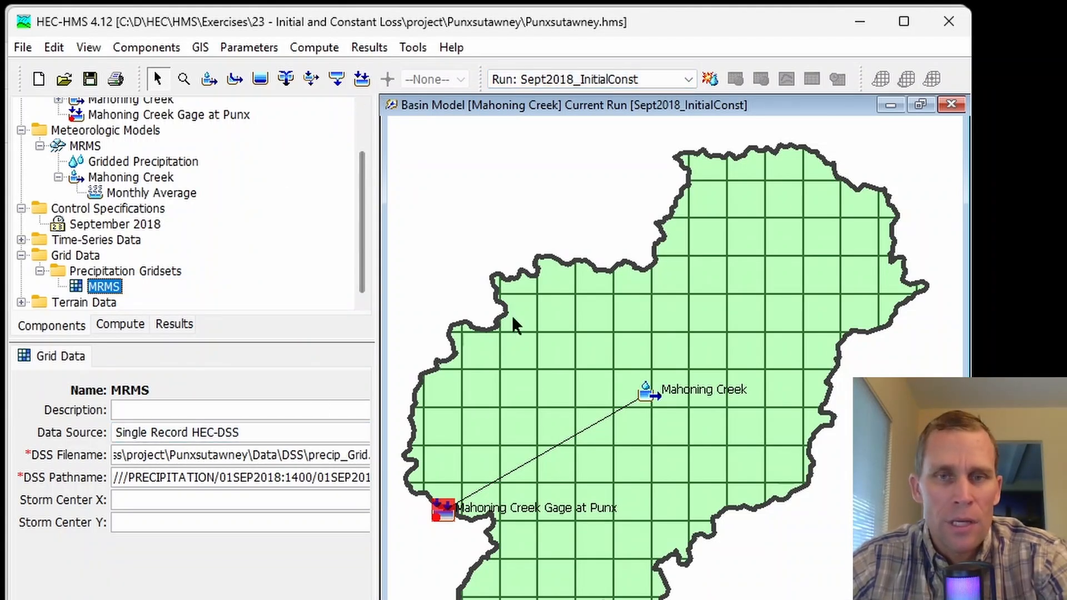
Step: Recheck the Mahoning Creek subbasin's loss parameters and compute the Sept2018_InitialConst run
click(552, 321)
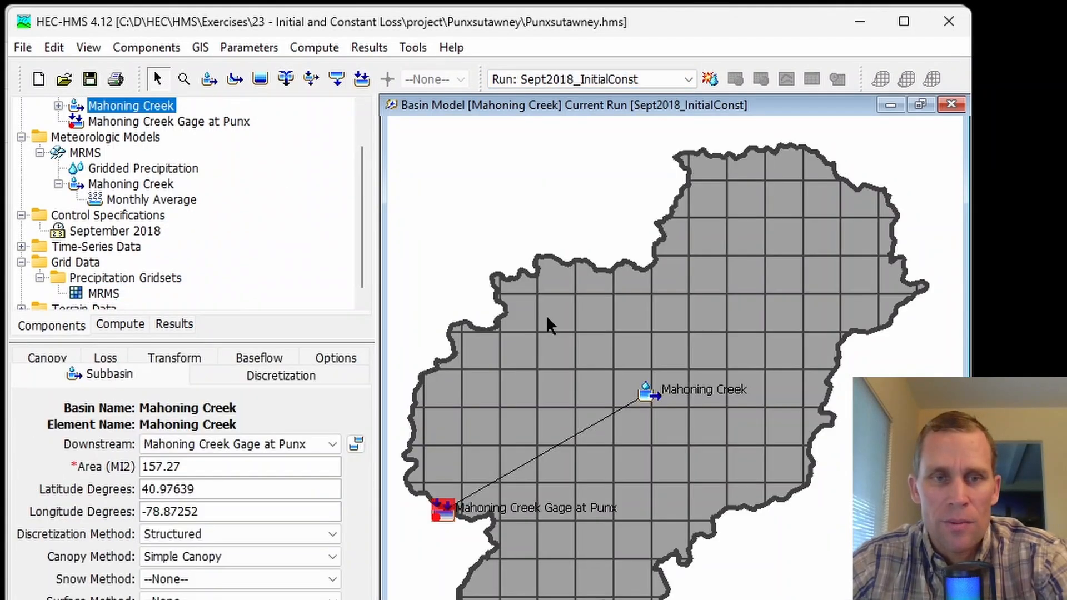
click(116, 367)
click(110, 360)
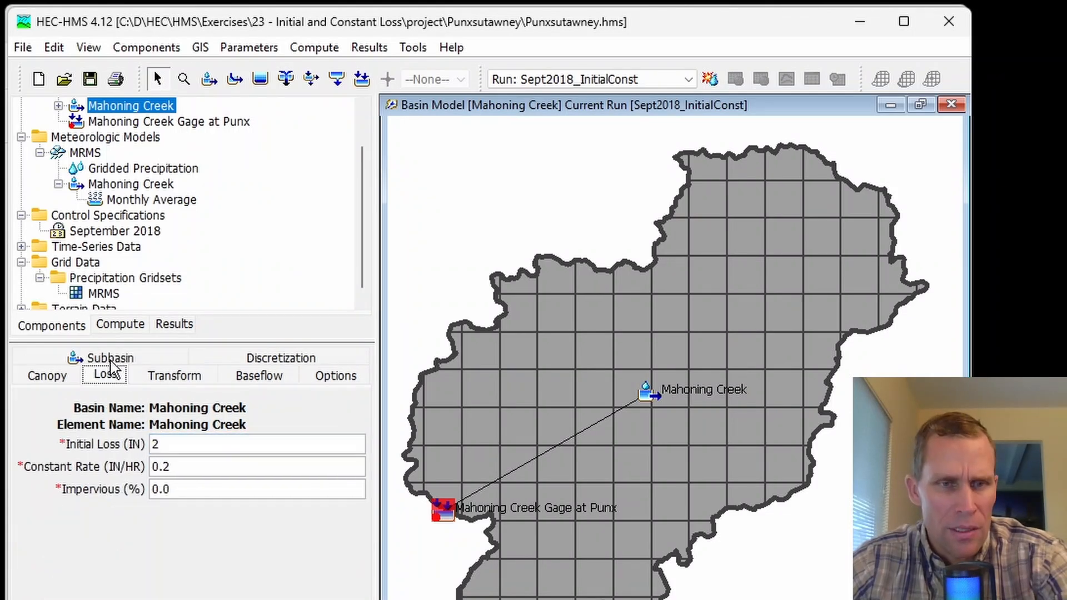
click(164, 445)
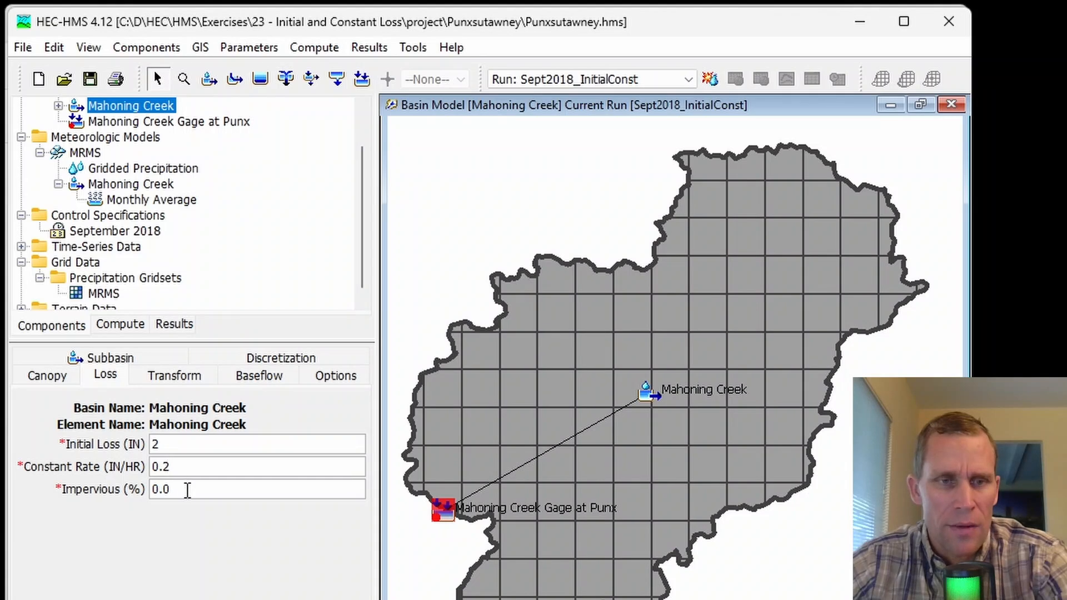
click(708, 79)
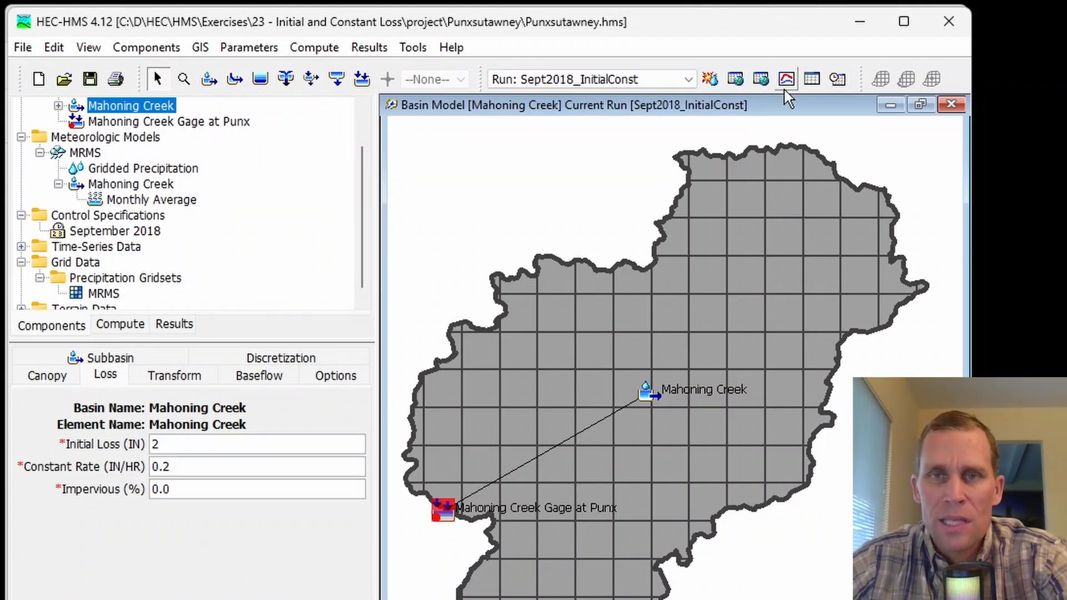
Step: Examine the Mahoning Creek results graph in an enlarged window, highlighting the precipitation loss, outflow and observed flow series in turn
click(786, 79)
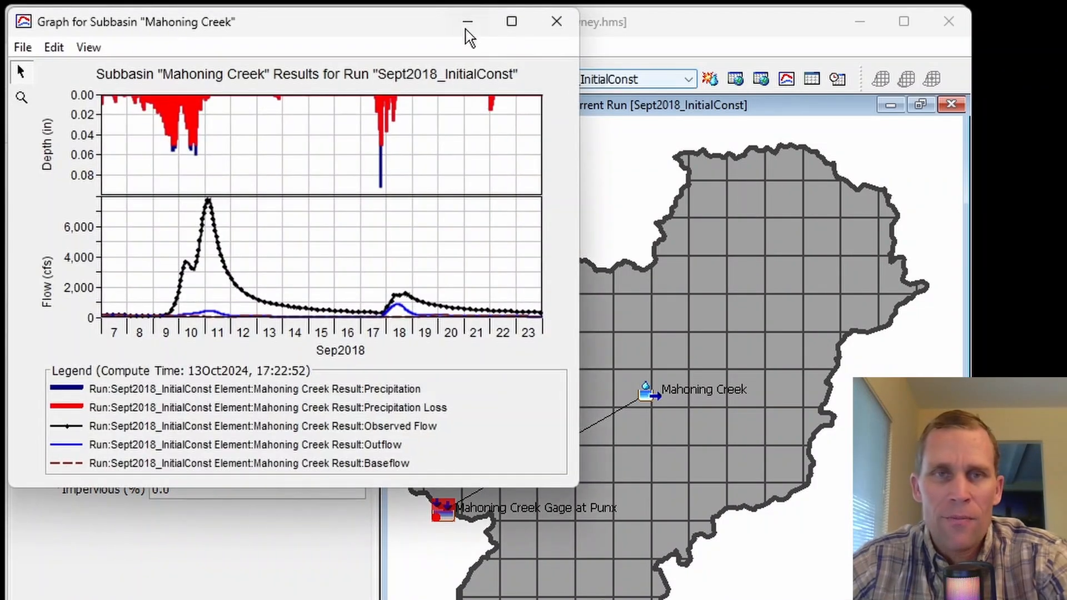
drag(409, 31, 439, 49)
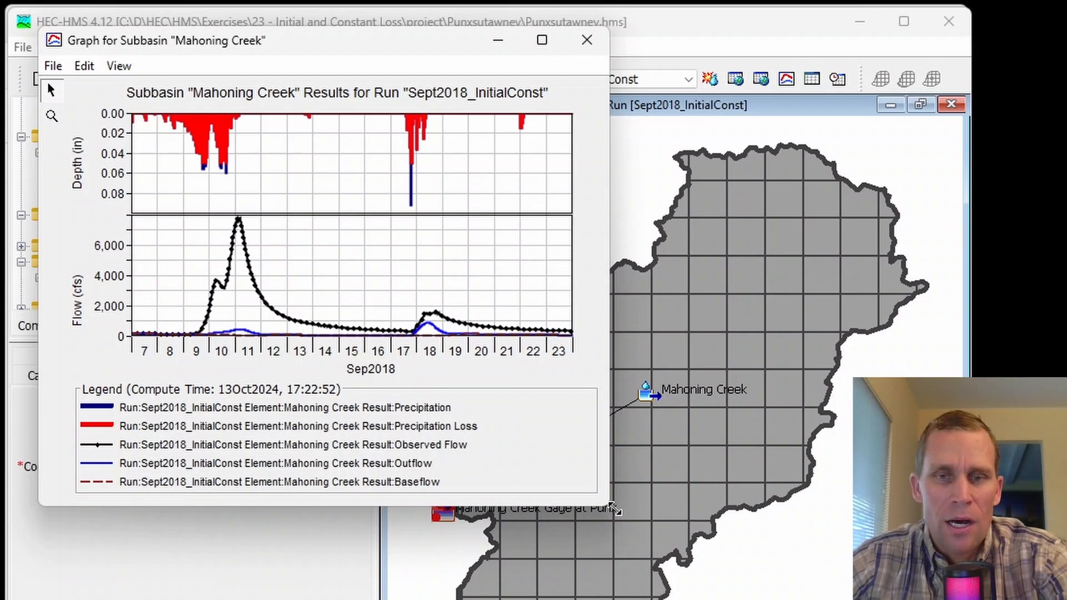
drag(614, 508, 870, 599)
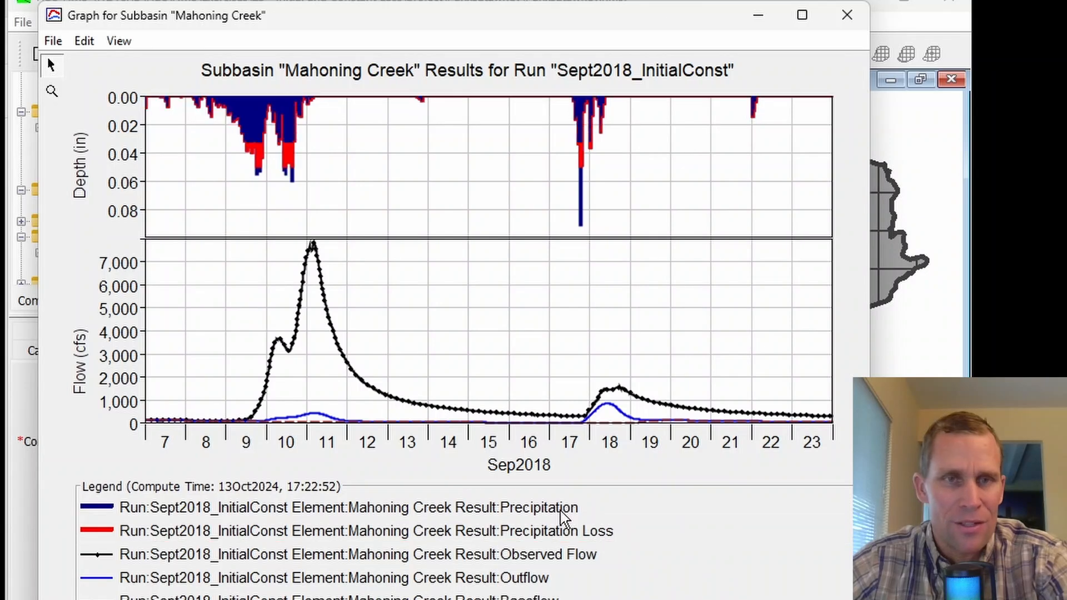
click(576, 533)
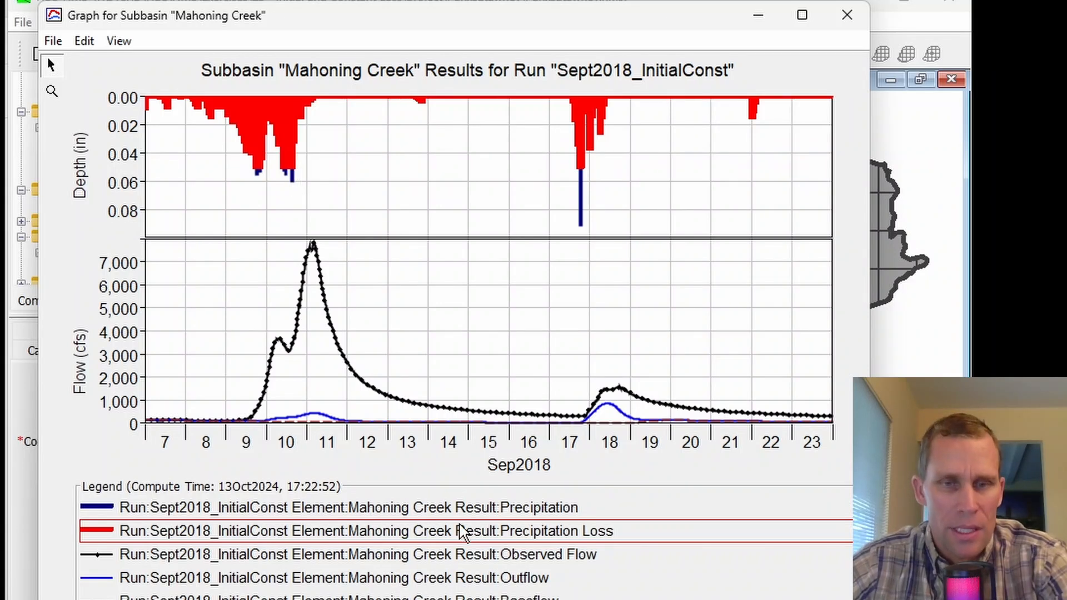
click(545, 580)
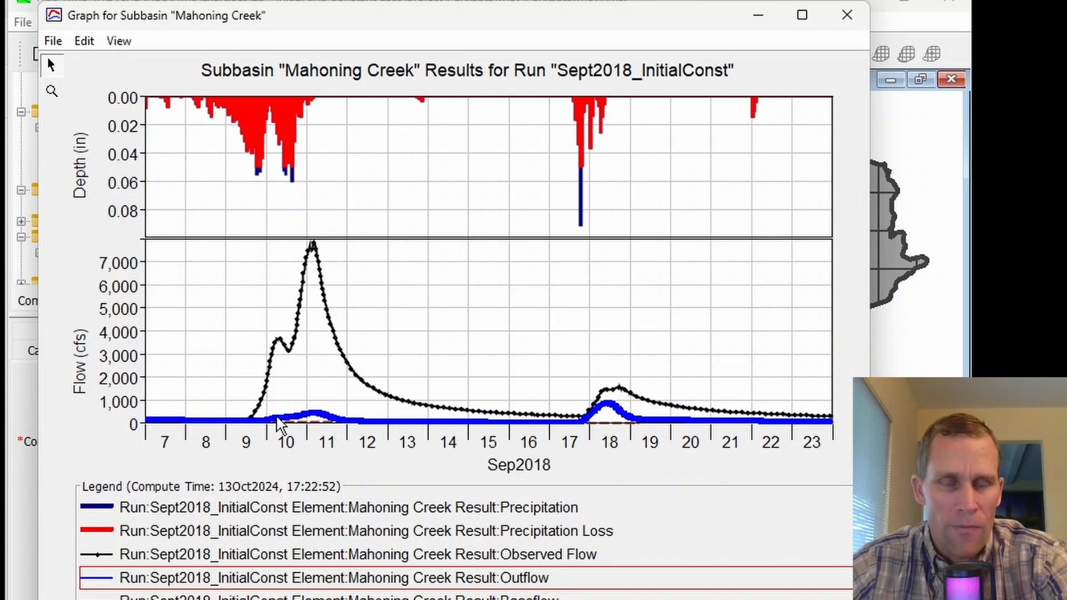
click(534, 561)
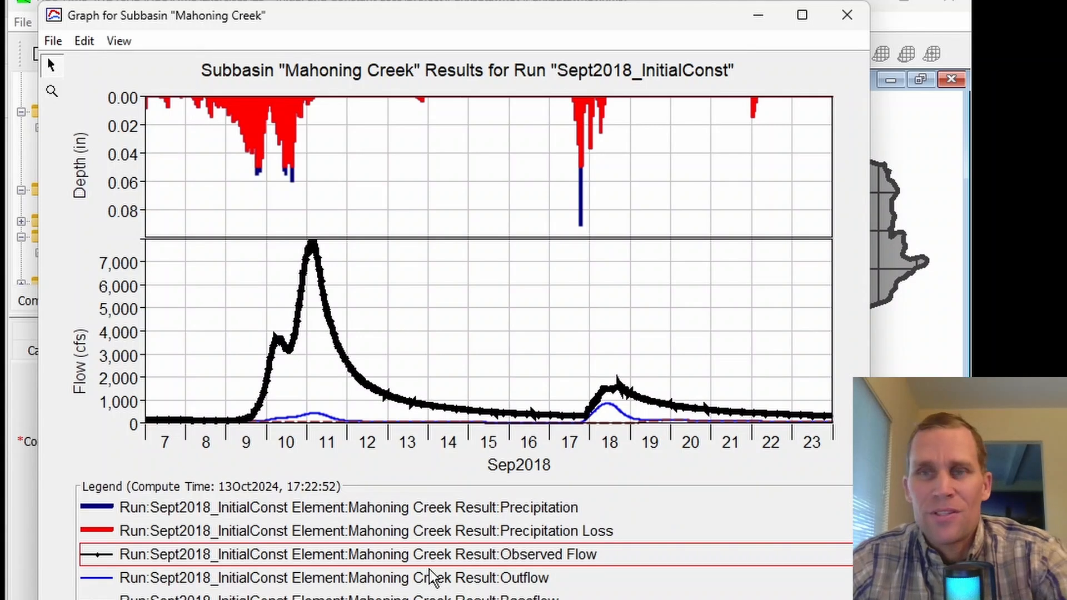
click(483, 580)
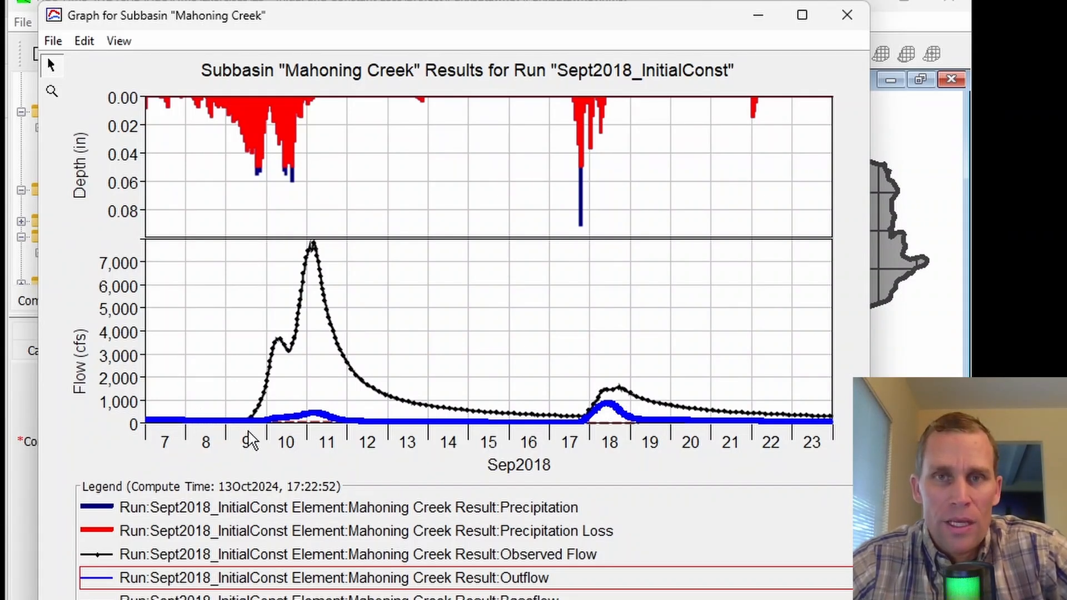
click(846, 37)
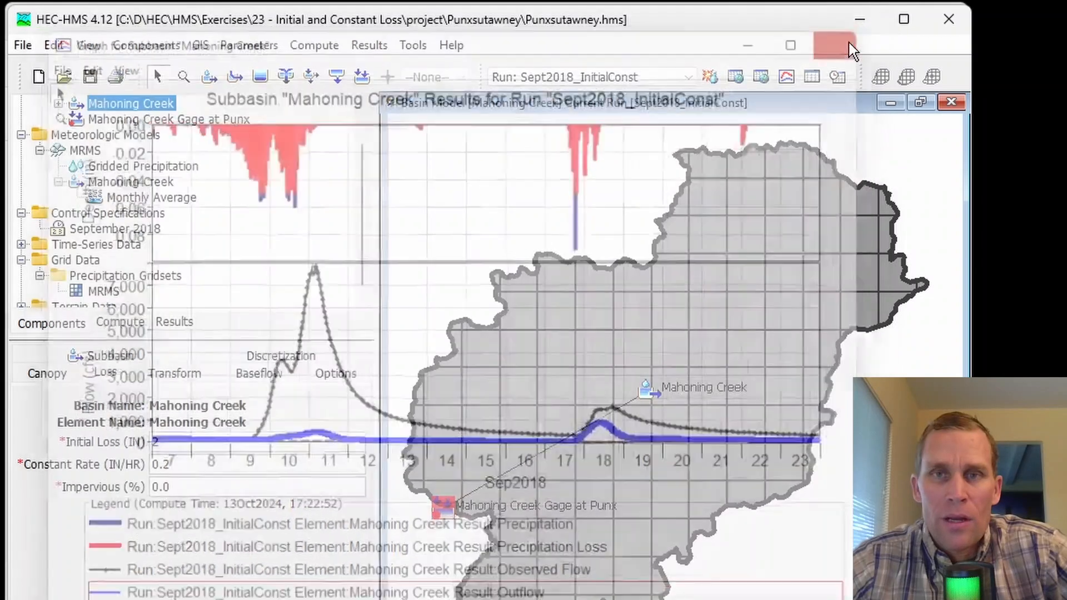
Step: Review the Mahoning Creek subbasin's summary results, comparing computed and observed peak discharge, volume and fit statistics
click(811, 77)
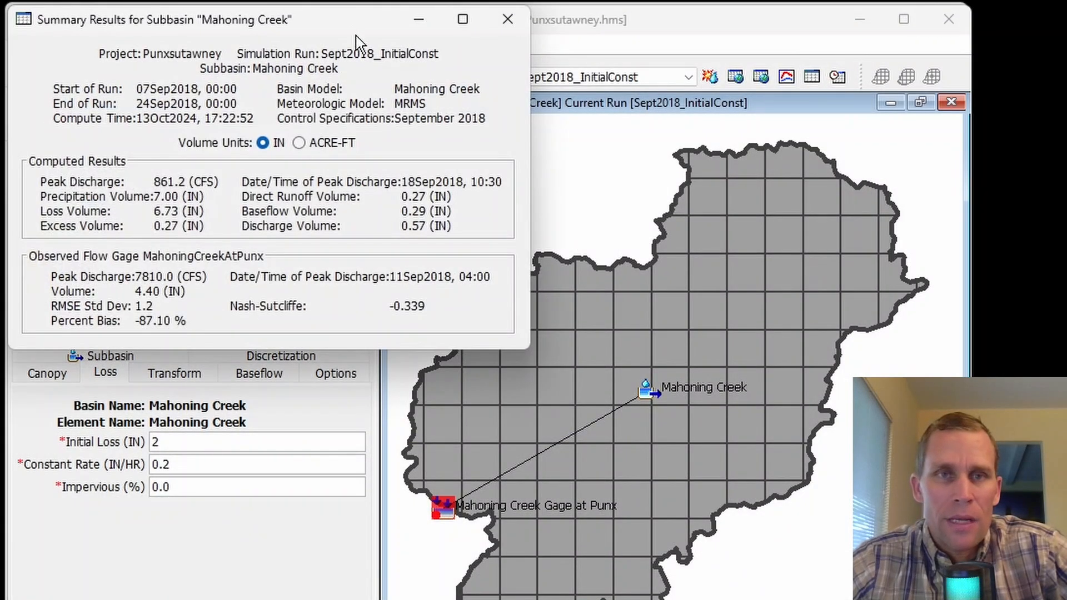
drag(354, 24, 451, 123)
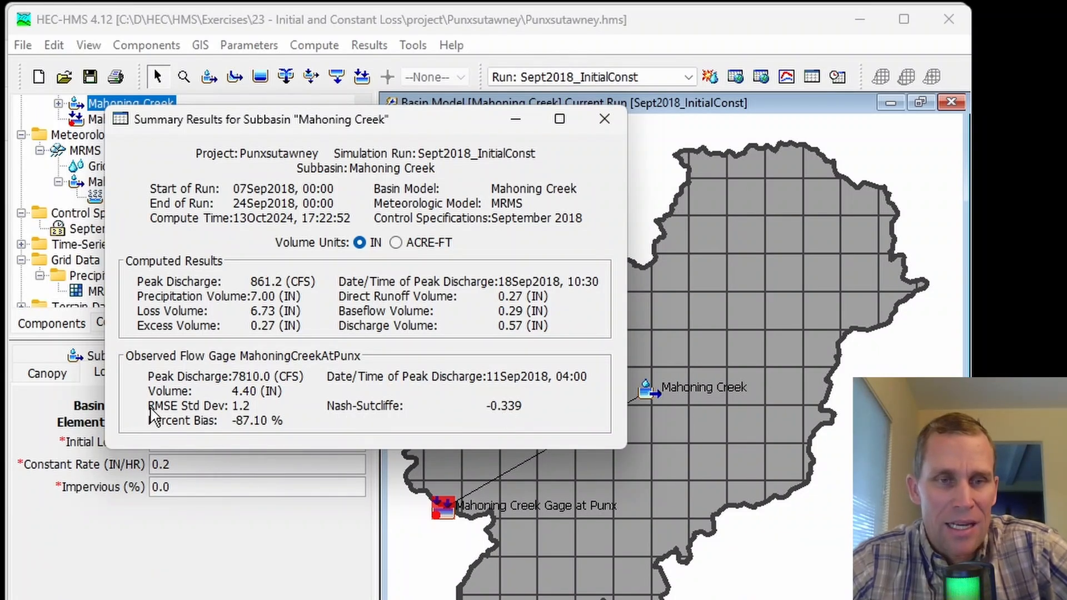
click(604, 119)
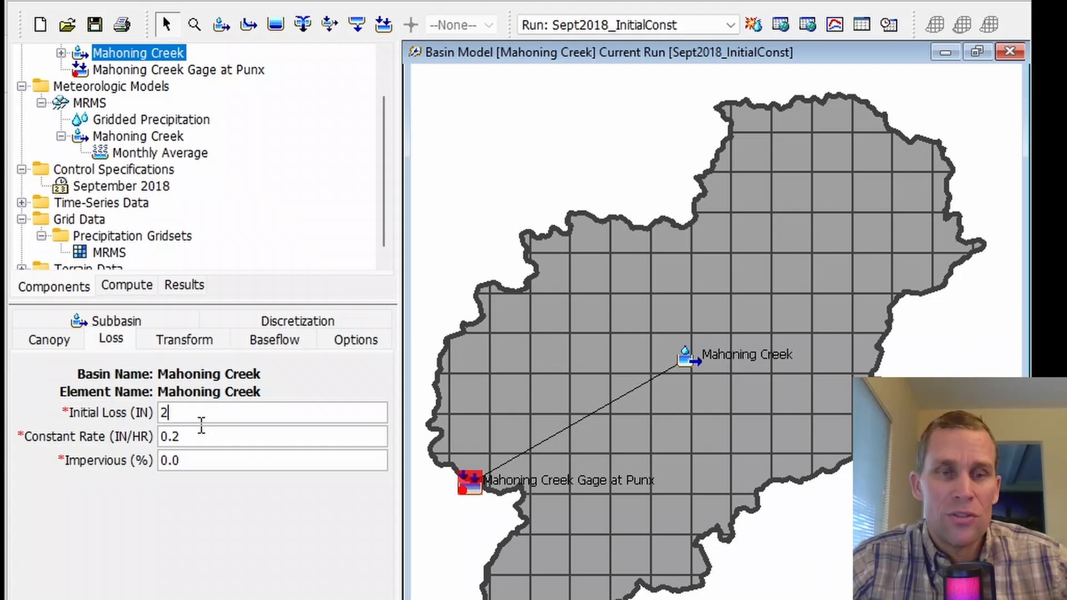
Step: Set the Mahoning Creek subbasin's initial loss to 1 in and constant rate to 0.1 in/hr, and save the project
double_click(185, 445)
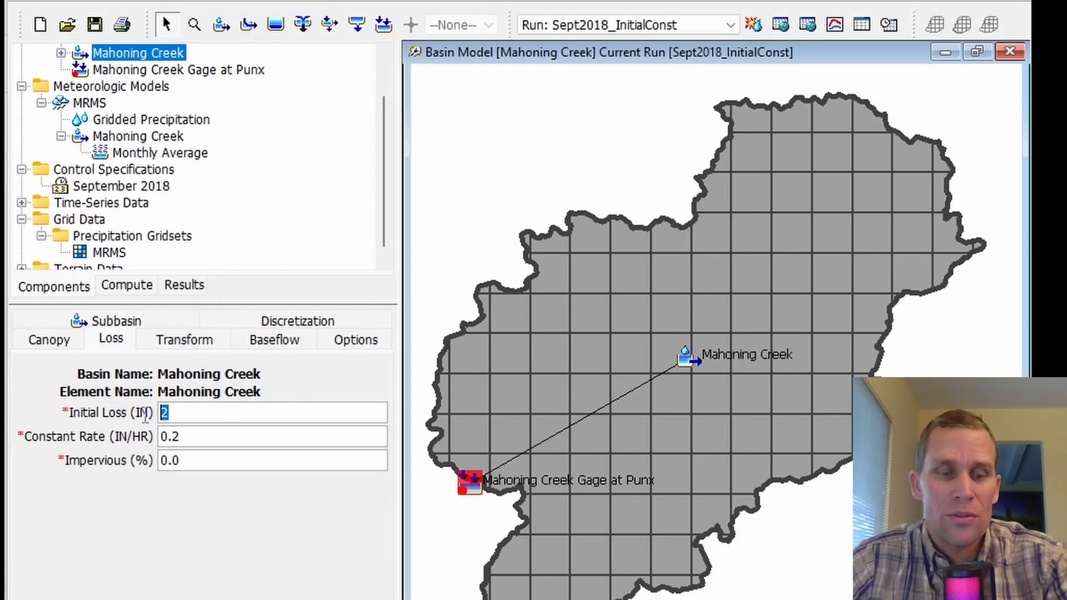
text(1)
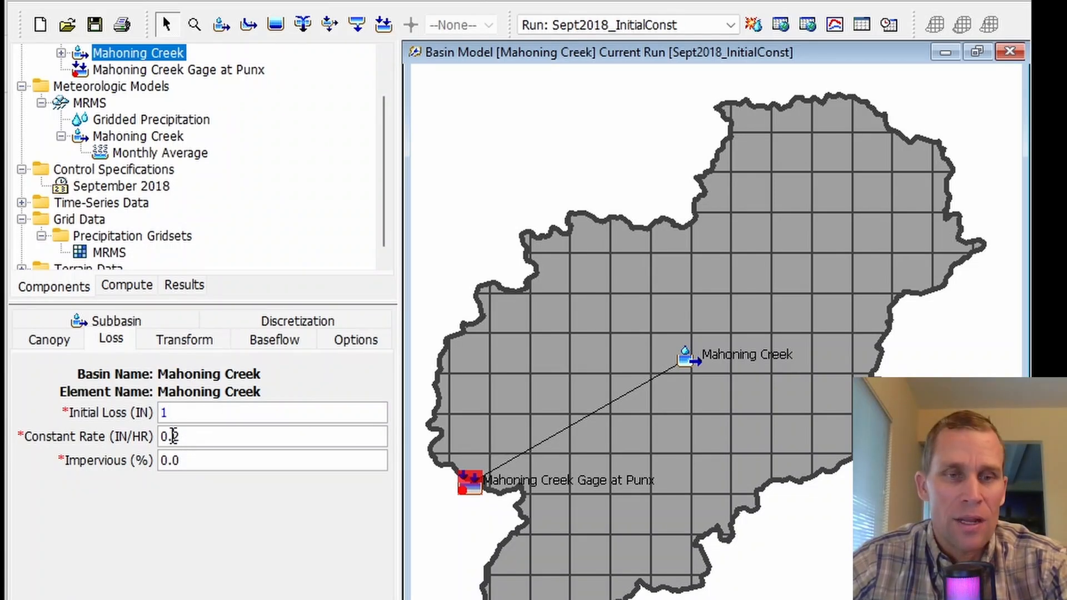
double_click(173, 436)
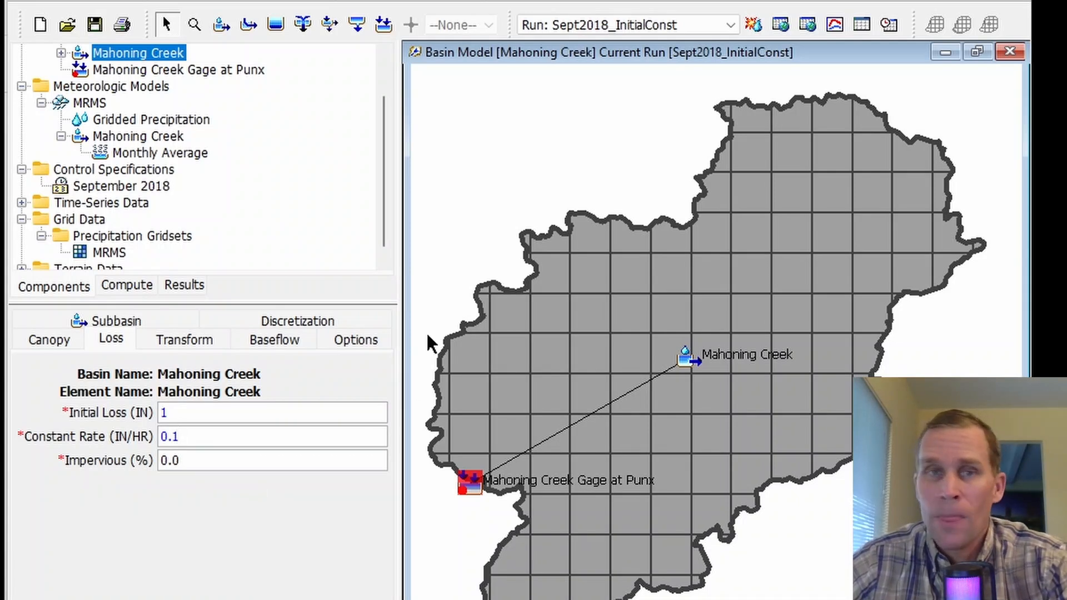
click(96, 28)
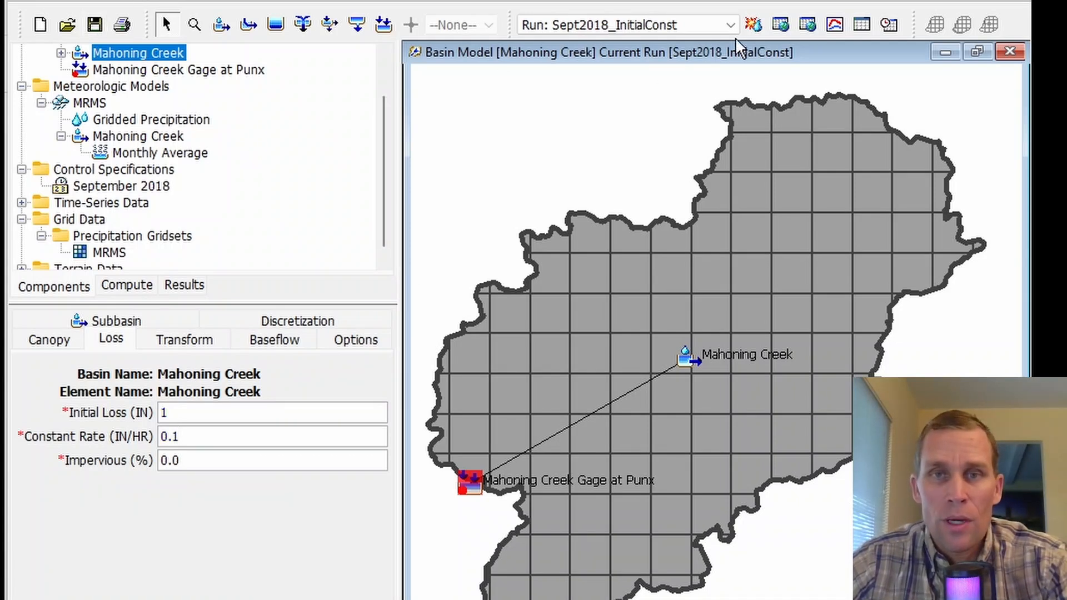
Step: Recompute the Sept2018_InitialConst run and examine the Mahoning Creek graph around 8 to 11 September with the outflow series highlighted
click(753, 25)
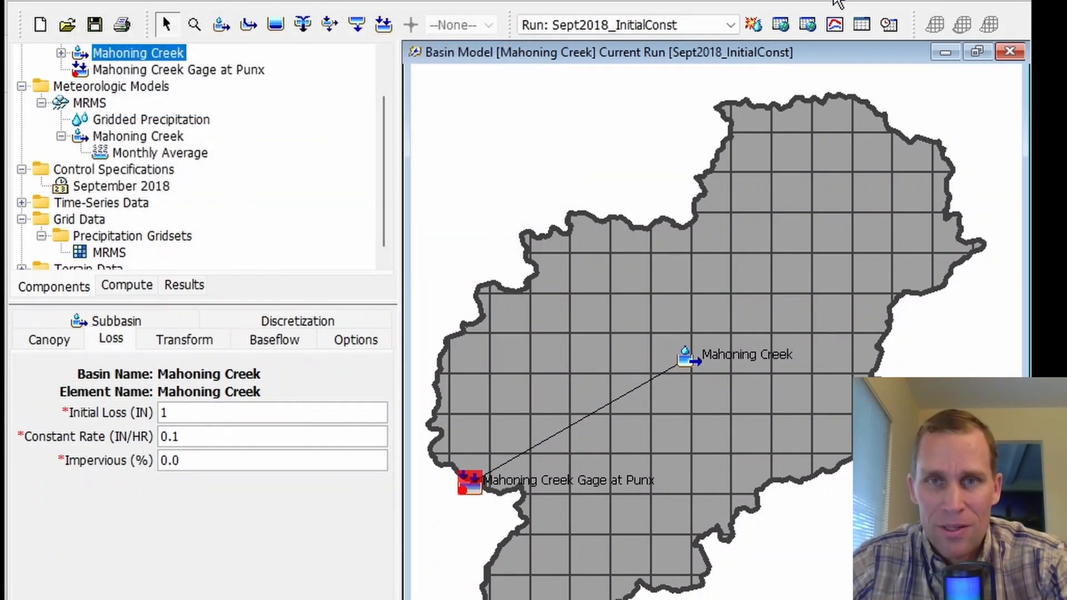
click(834, 24)
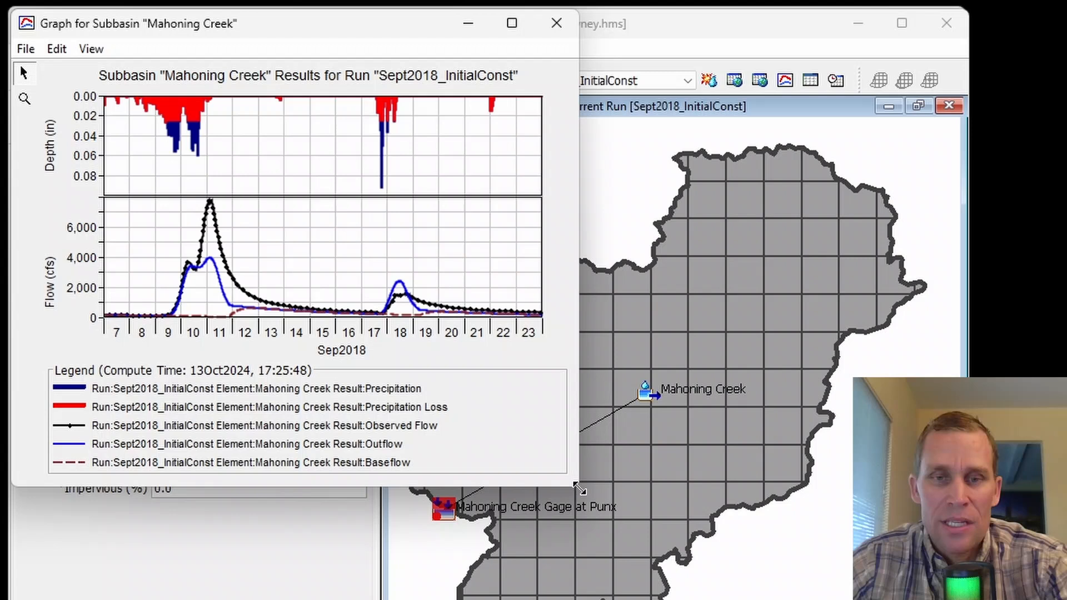
drag(579, 489, 889, 598)
click(24, 99)
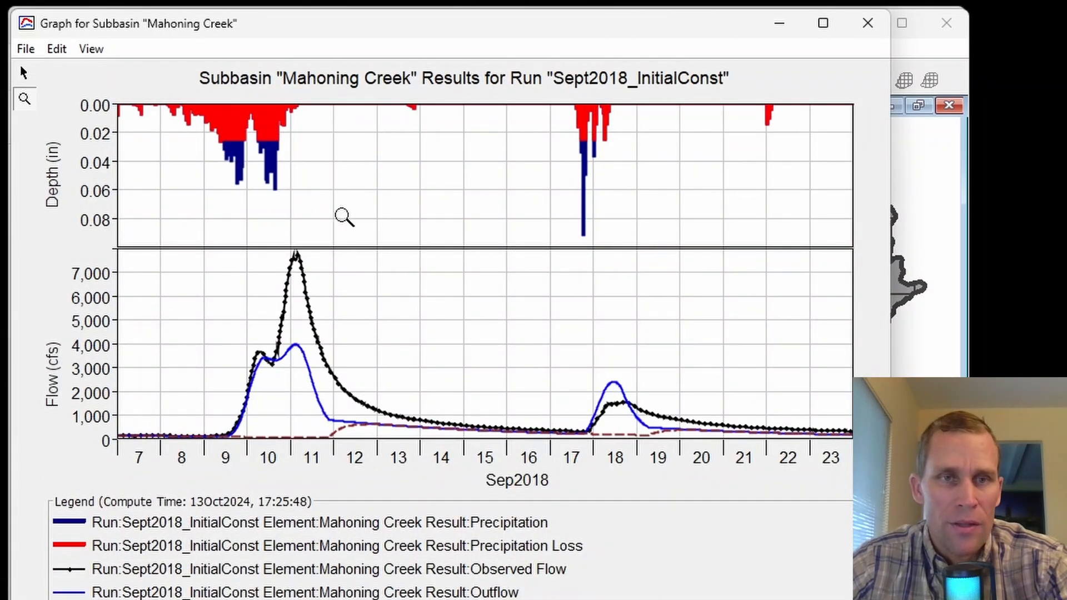
drag(336, 210, 156, 106)
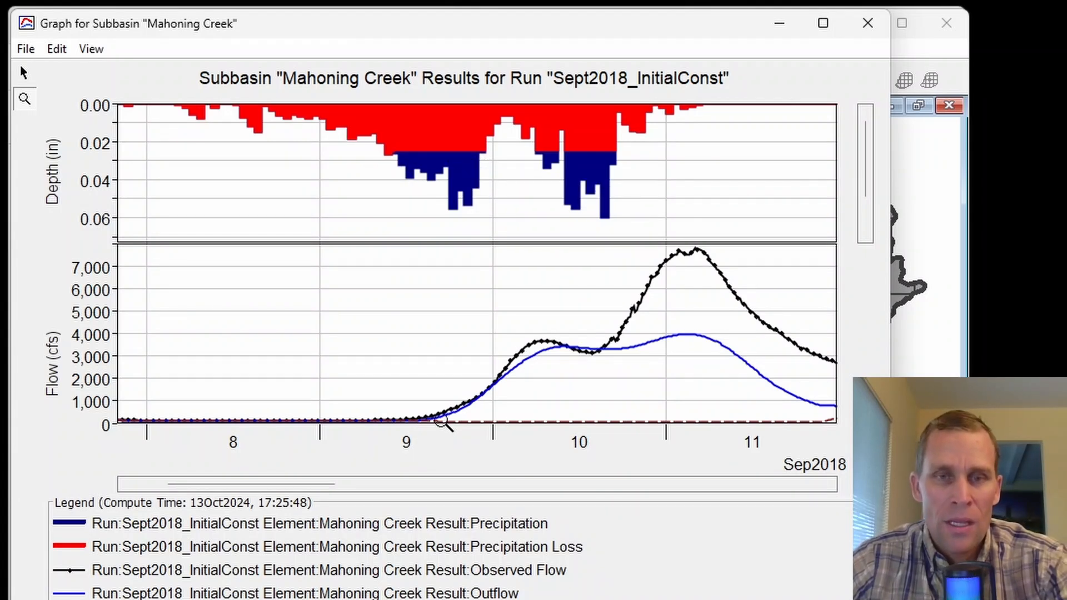
click(503, 593)
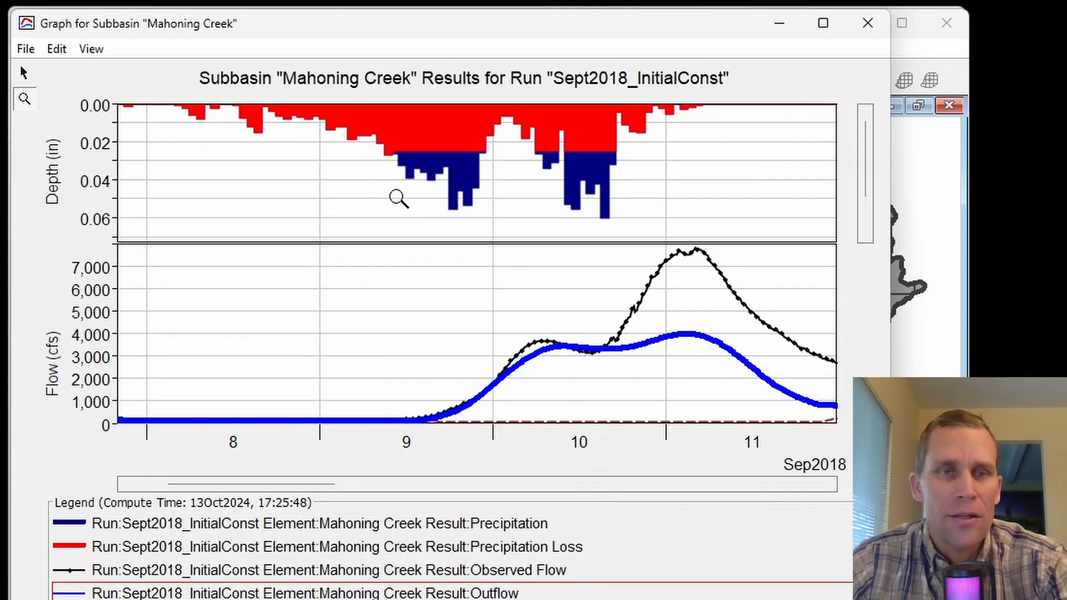
click(23, 73)
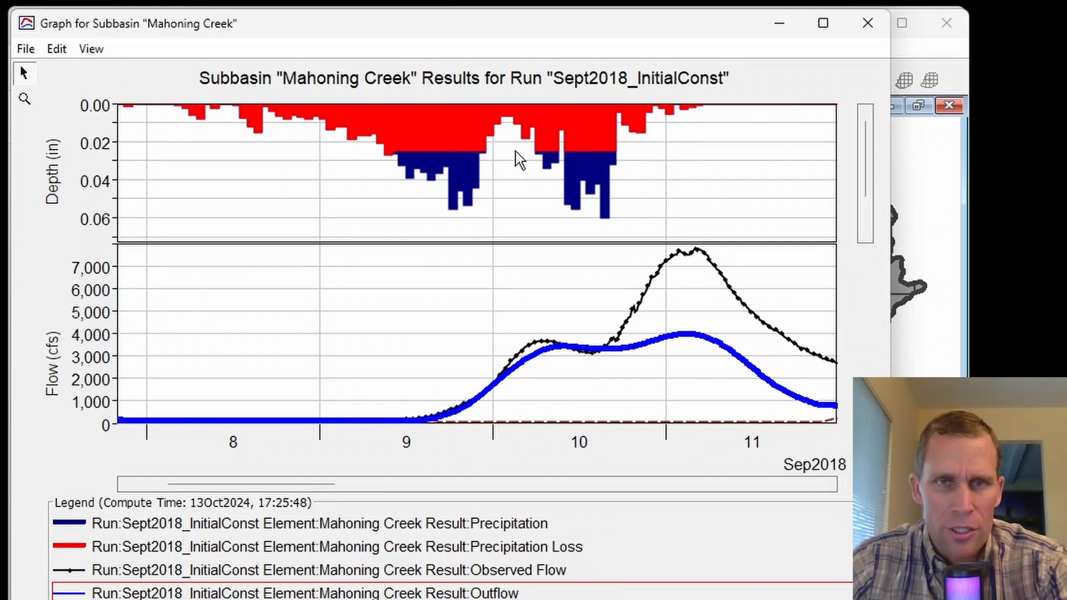
click(868, 25)
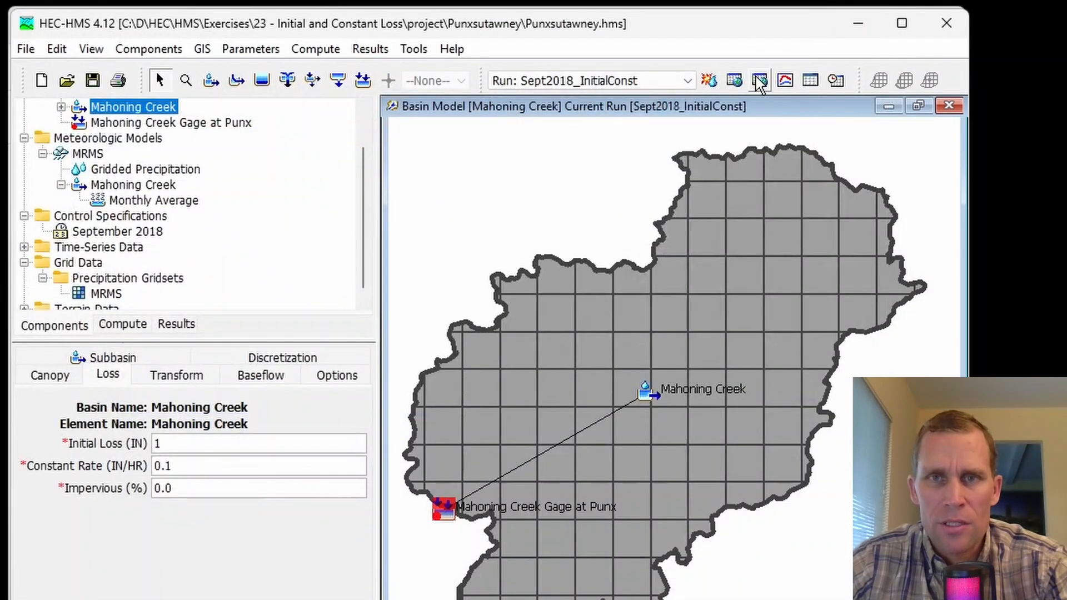
Step: Review the Mahoning Creek subbasin's summary results for the recomputed run, comparing computed and observed peak discharge, volume and fit statistics
click(811, 82)
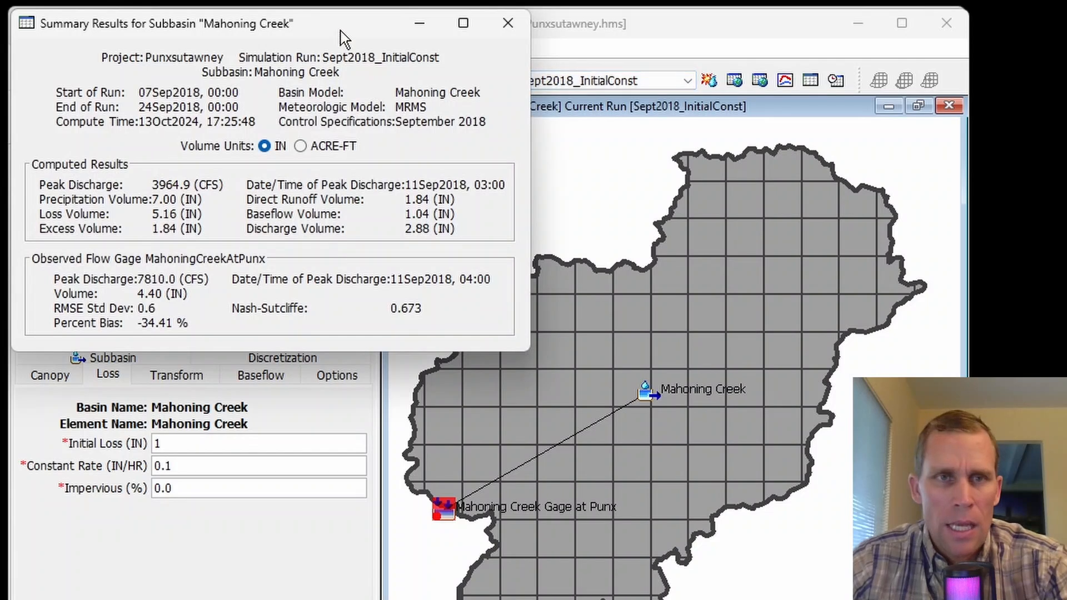
drag(341, 31, 453, 85)
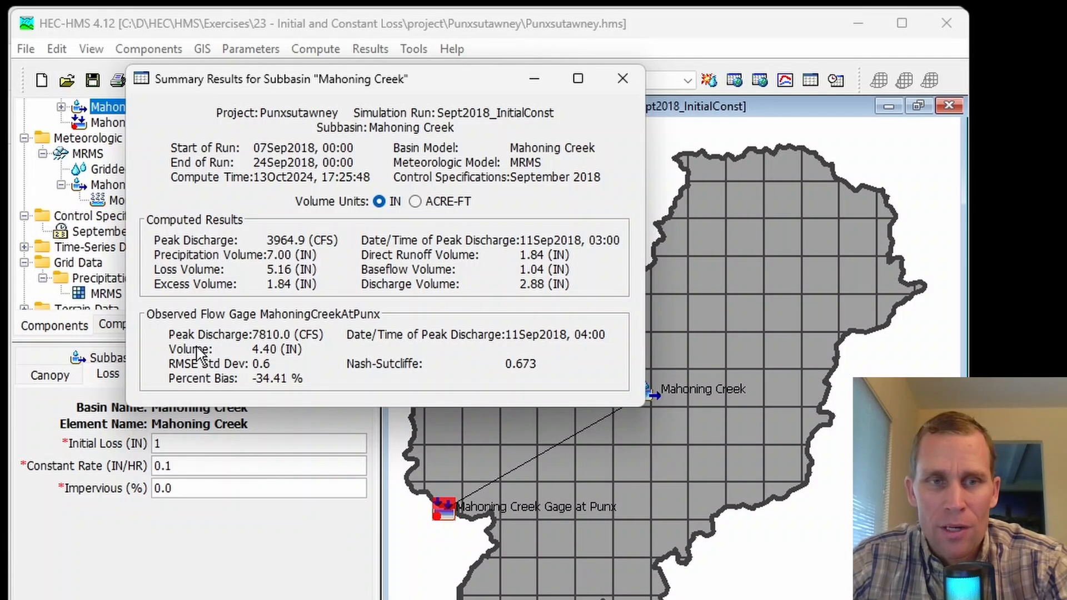
click(622, 79)
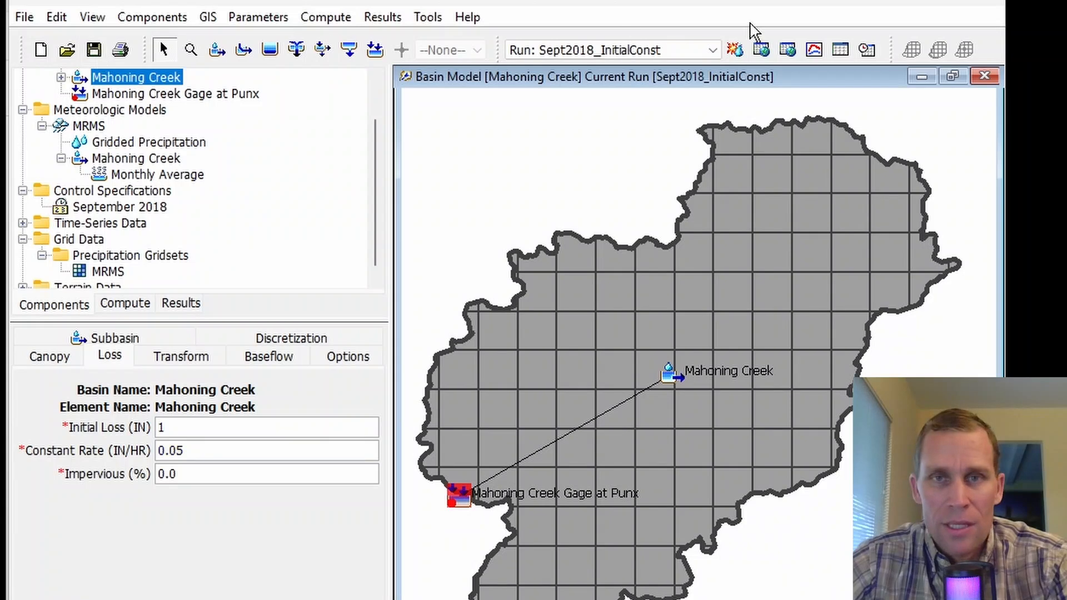
Step: Recompute the Sept2018_InitialConst run with a 0.05 in/hr constant rate and compare Mahoning Creek outflow and observed flow for 9 to 12 September
click(735, 49)
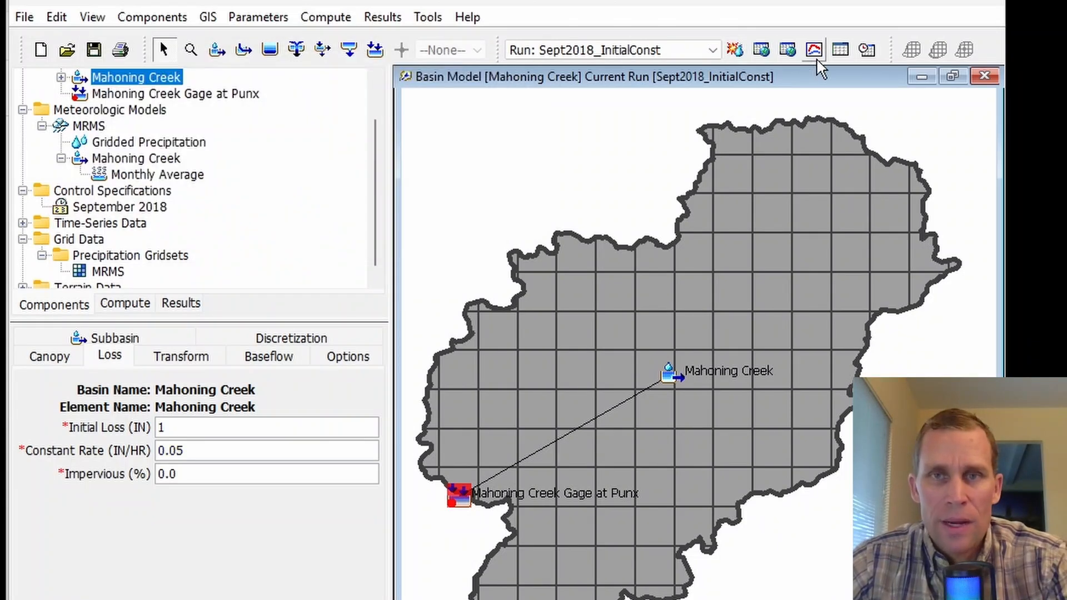
click(814, 49)
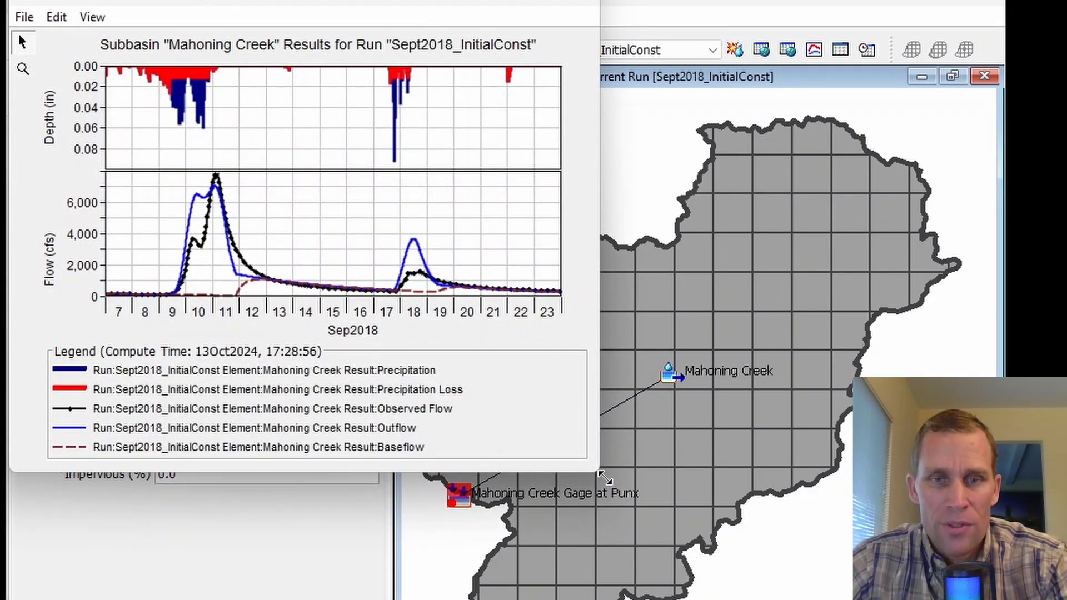
drag(601, 471, 892, 599)
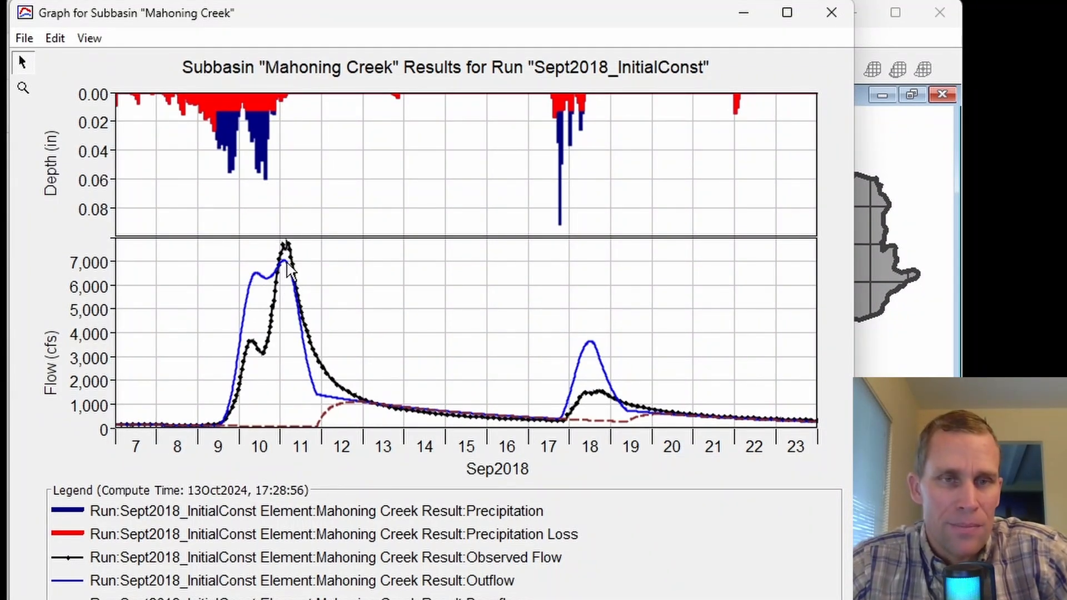
click(23, 87)
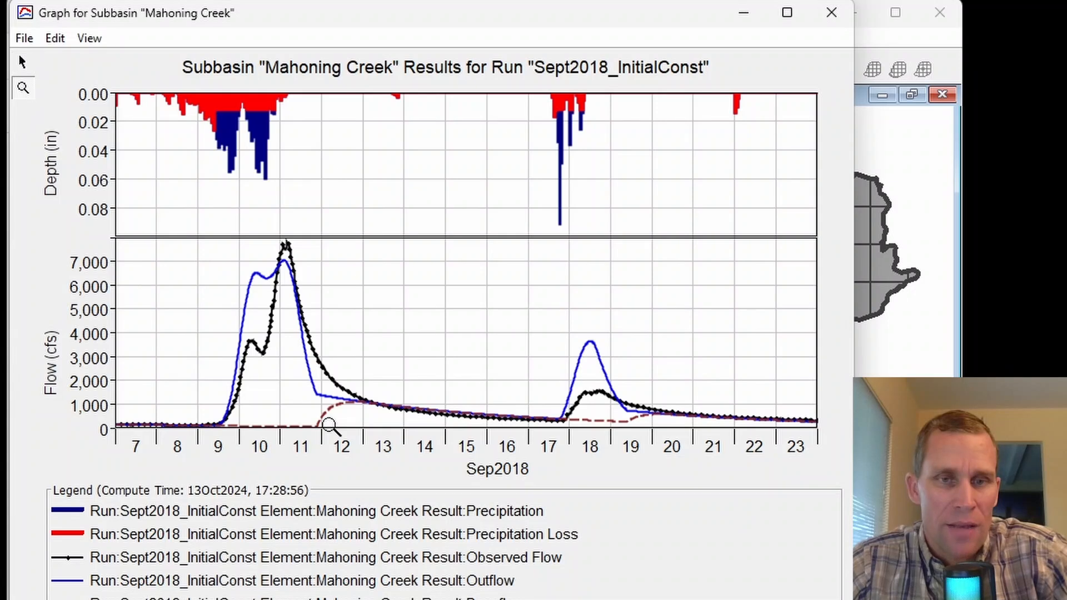
drag(364, 416, 180, 238)
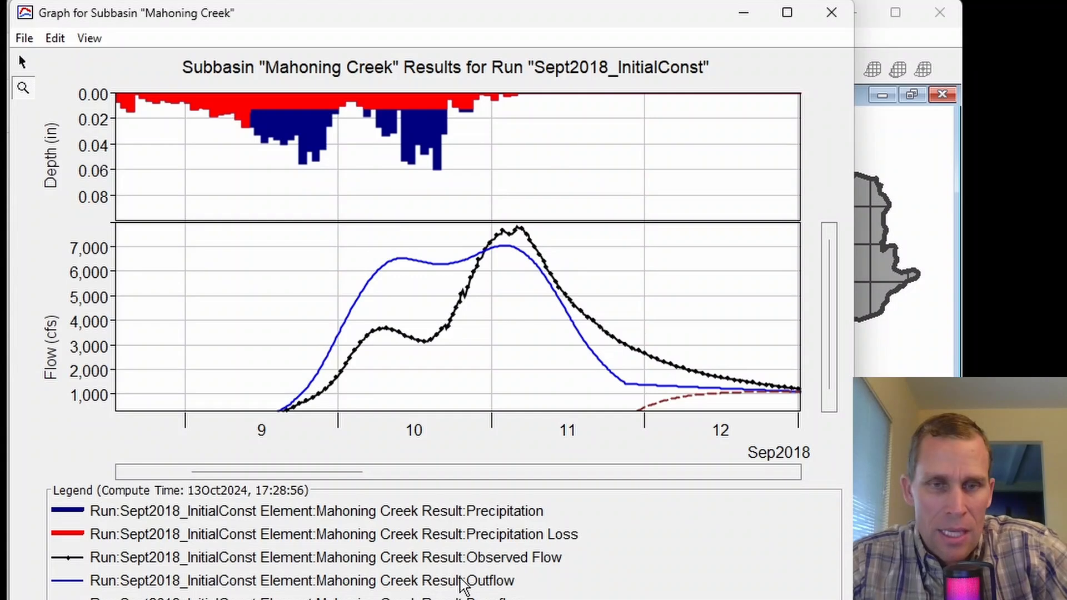
click(489, 584)
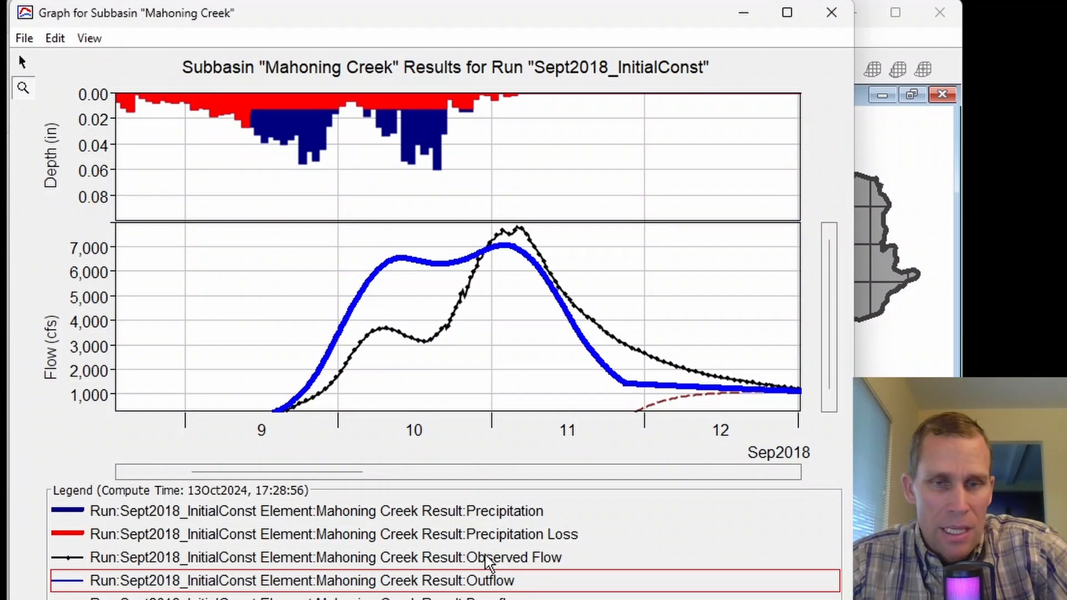
click(536, 558)
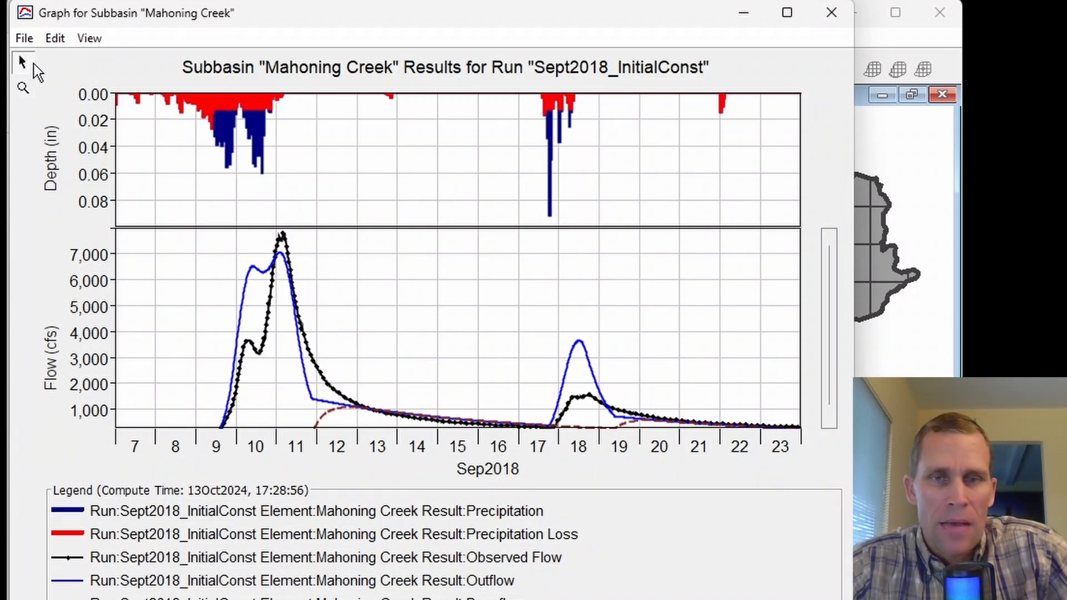
Step: Compare the Mahoning Creek hydrographs over the full September period with the observed flow series highlighted, and close the graph
click(24, 62)
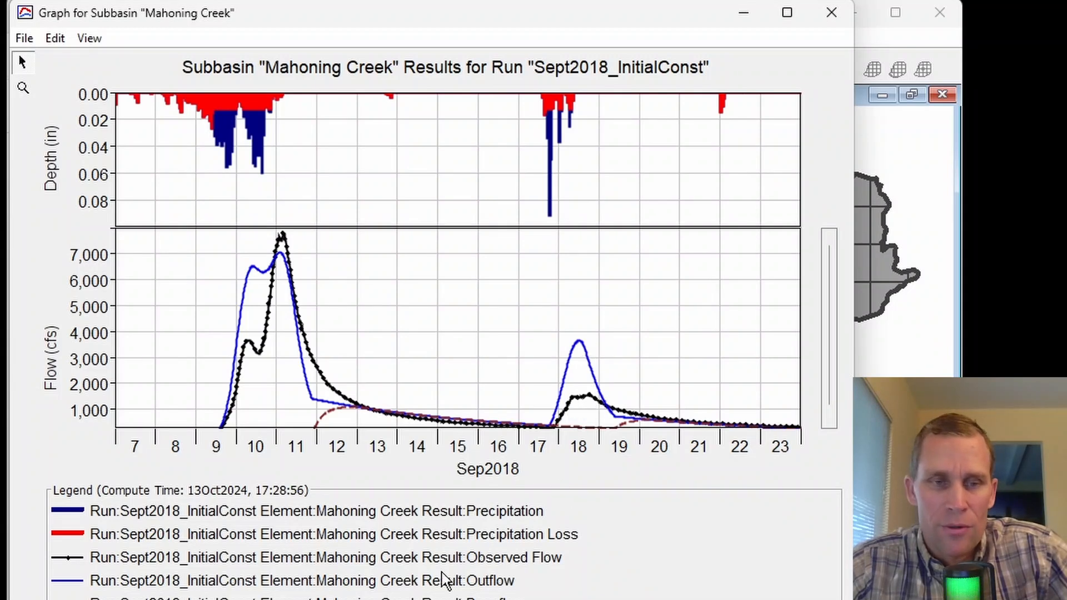
click(482, 556)
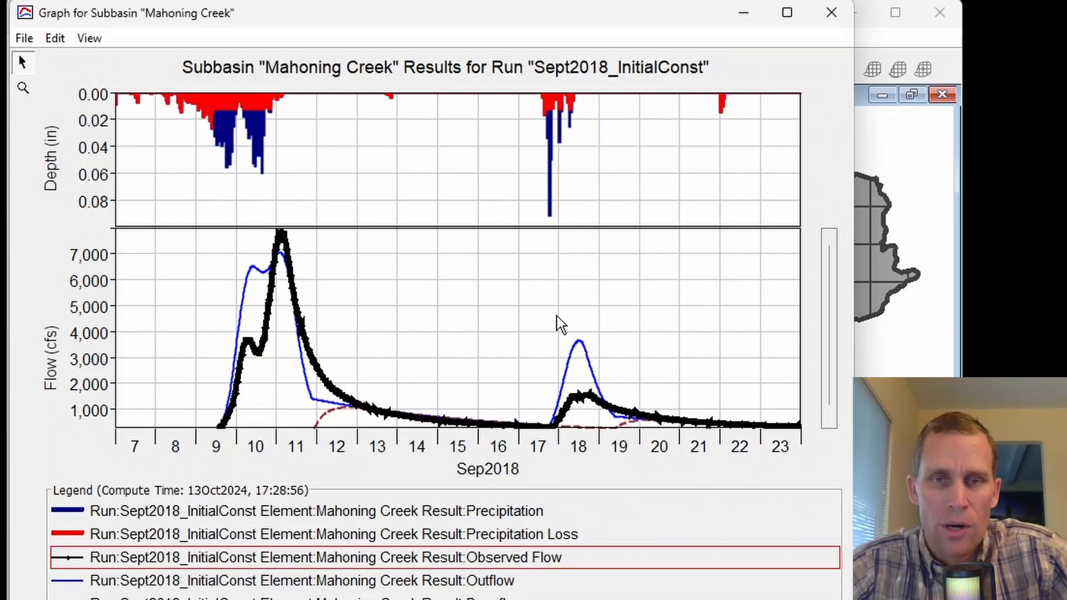
click(830, 19)
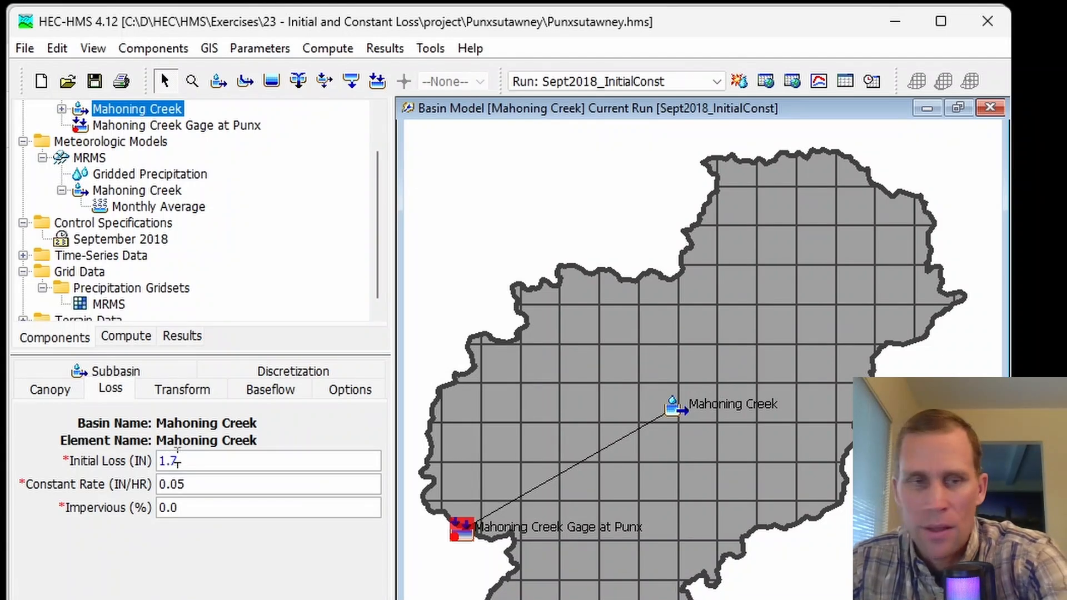
Step: Set the Mahoning Creek subbasin's initial loss to 1.75 in, save the project and recompute the Sept2018_InitialConst run
click(99, 82)
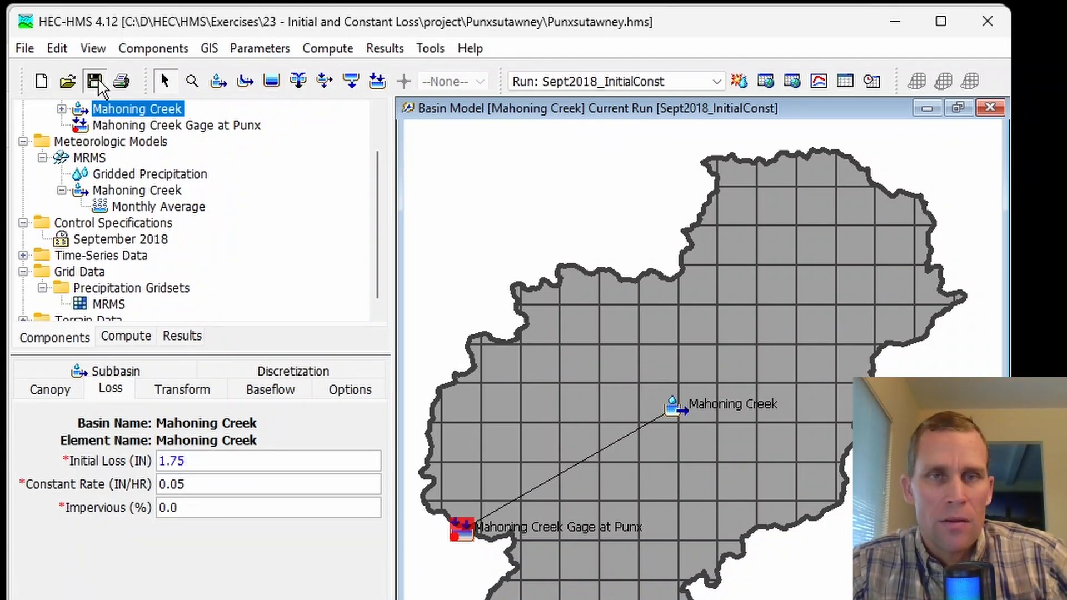
click(738, 81)
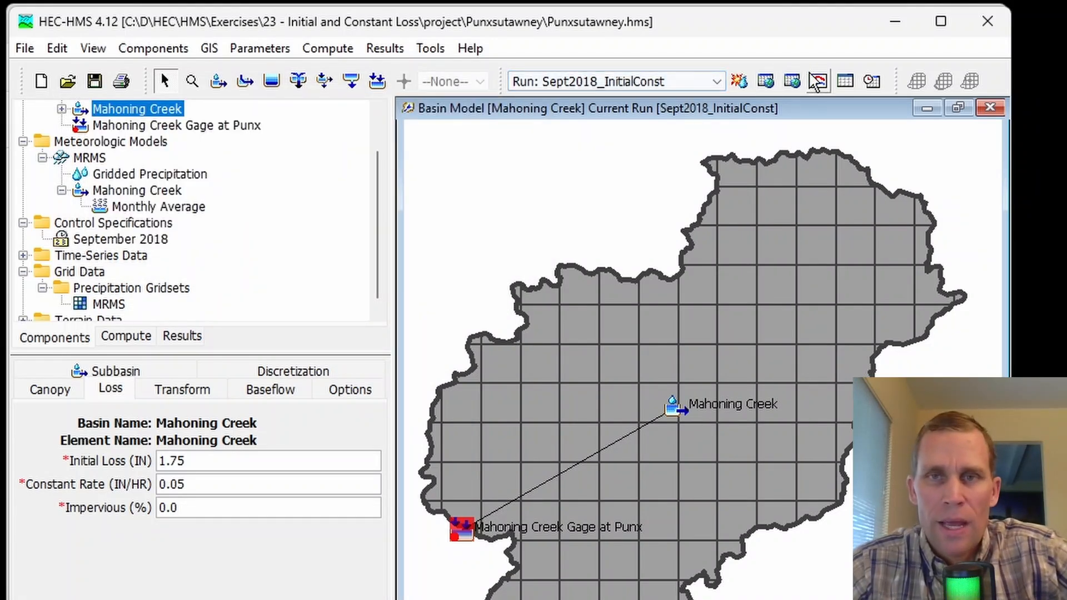
Step: Examine the Mahoning Creek results graph enlarged around 8 to 12 September, highlighting the outflow and observed flow series in turn
click(818, 81)
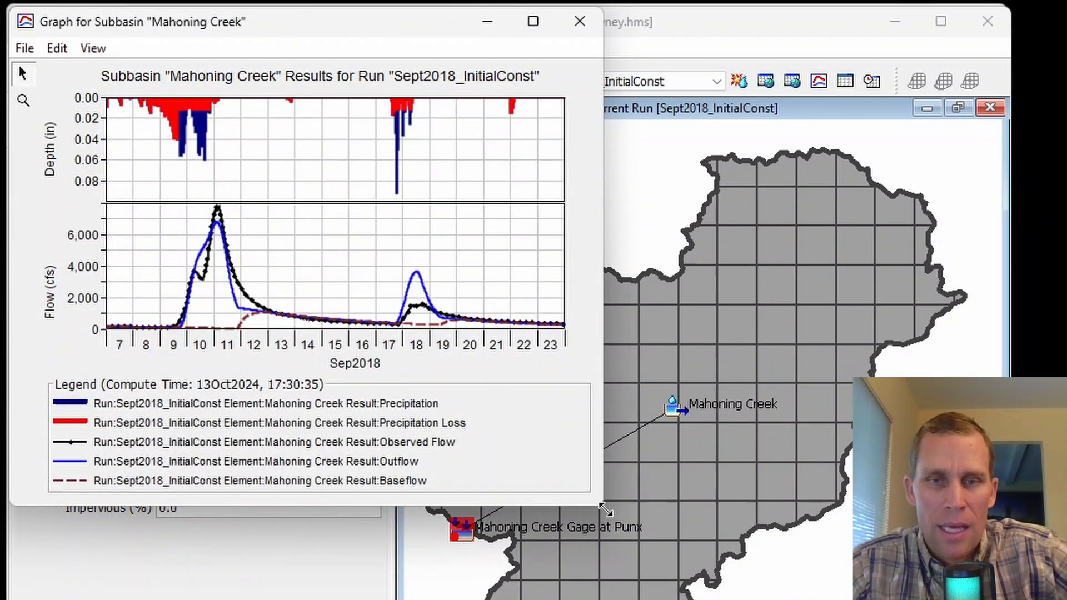
drag(603, 505, 958, 599)
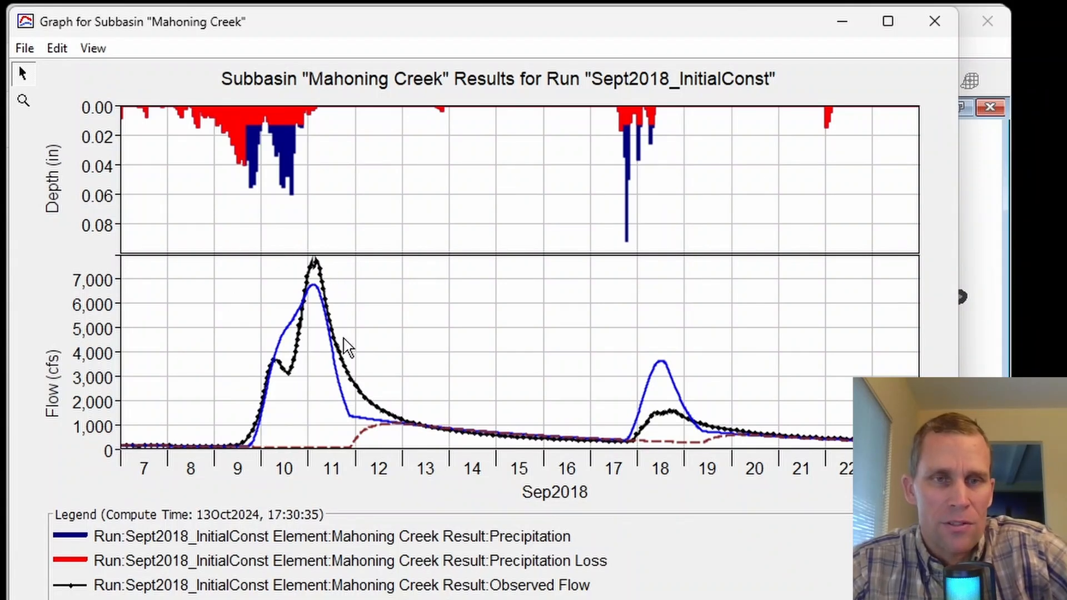
click(23, 100)
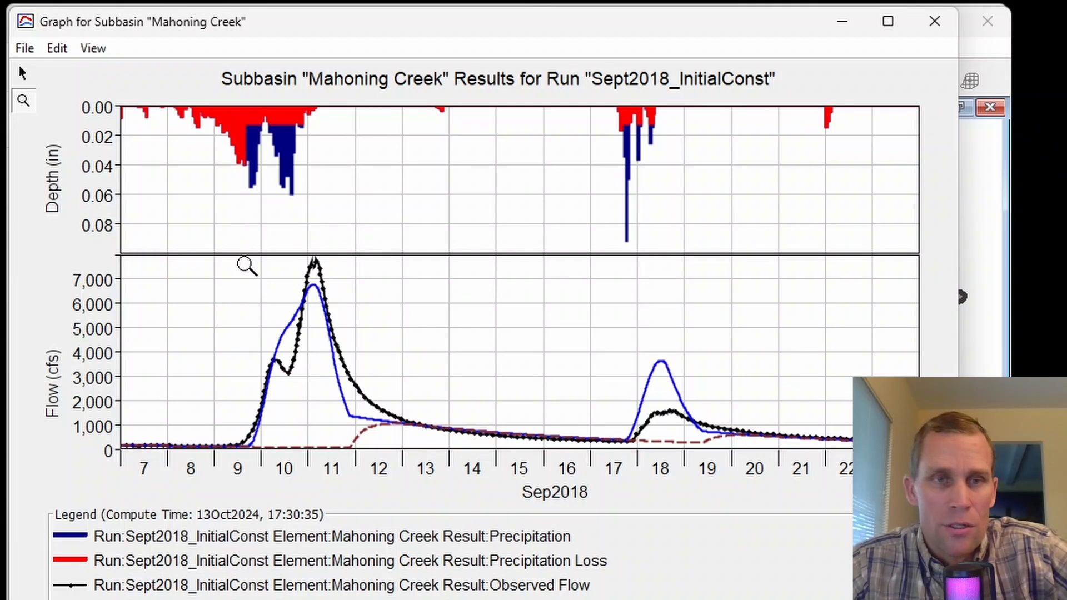
drag(222, 271, 420, 418)
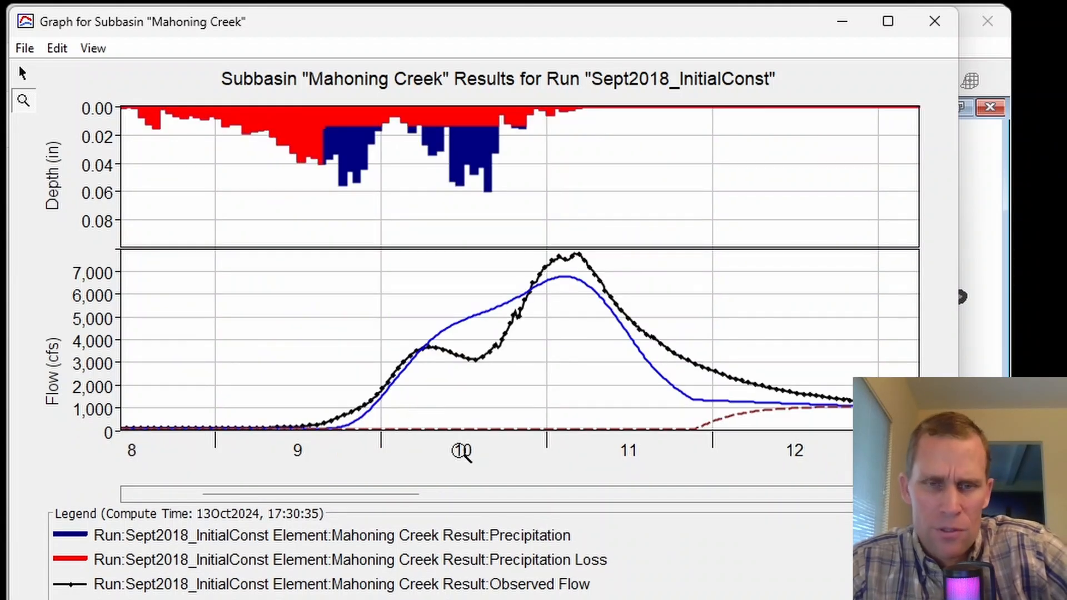
click(333, 599)
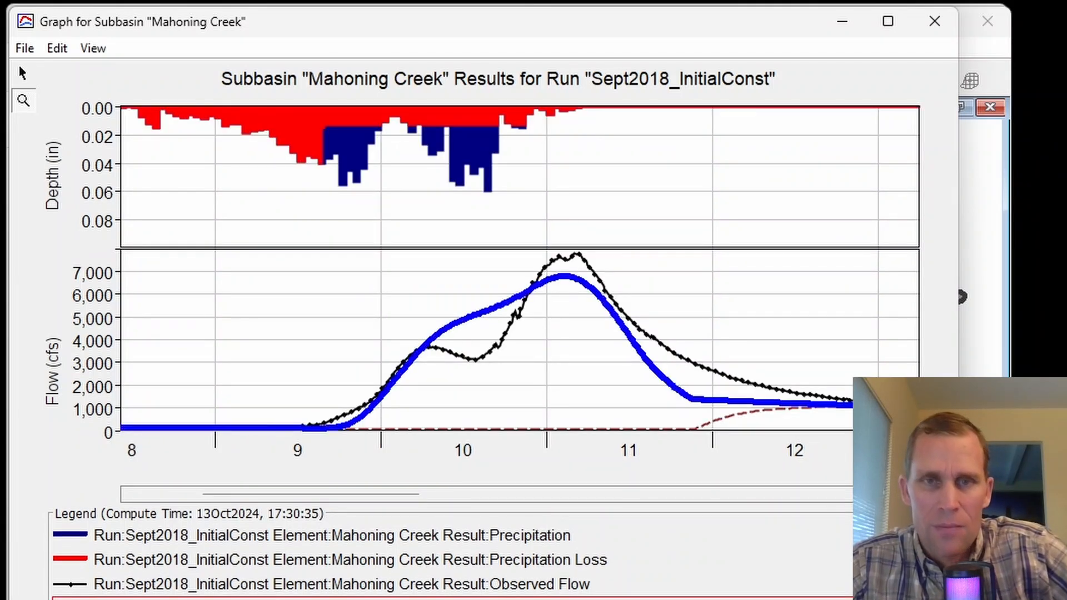
click(544, 584)
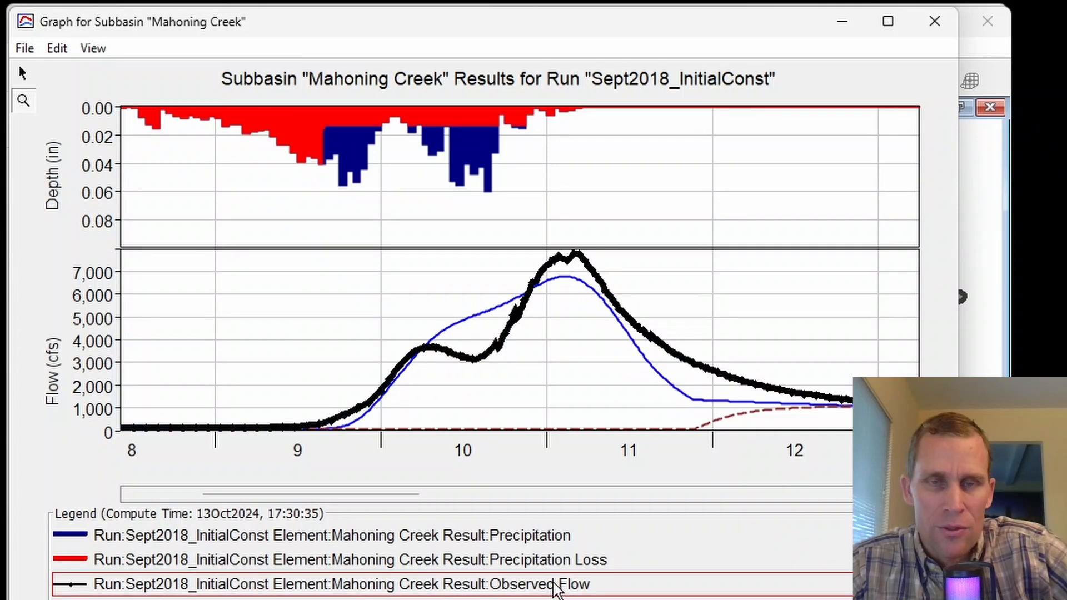
Step: Examine the graph's 16 to 20 September period, highlighting the outflow and observed flow series in turn, and close the graph
drag(346, 494, 705, 536)
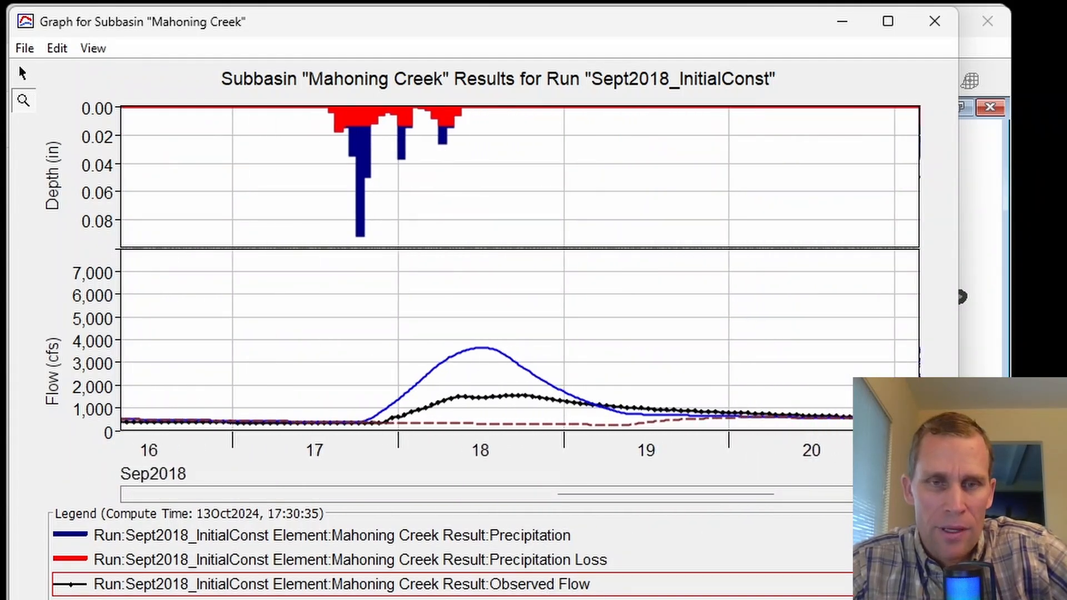
click(544, 599)
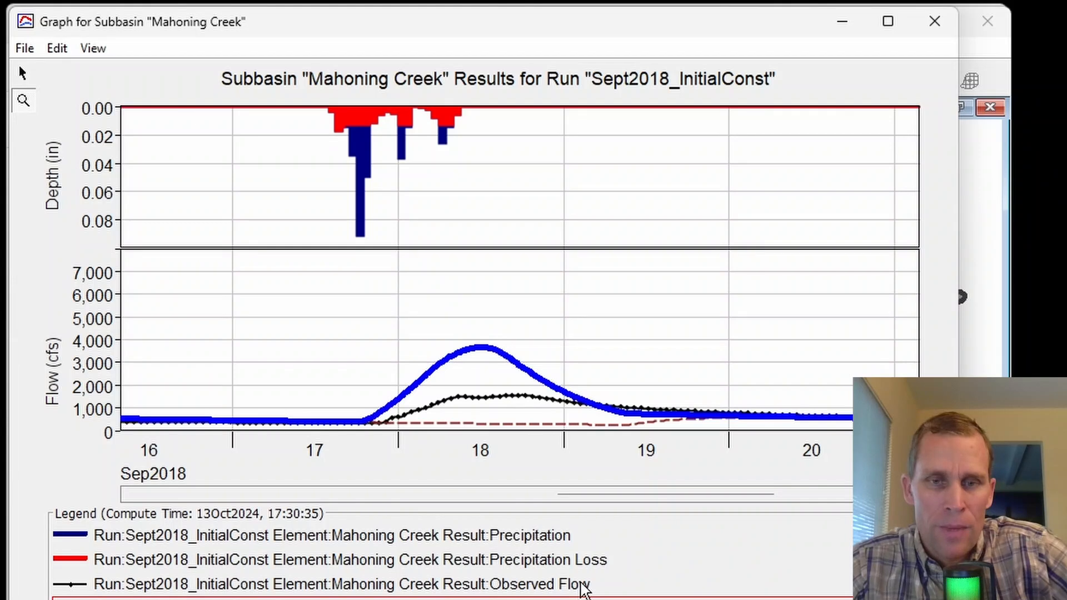
click(586, 589)
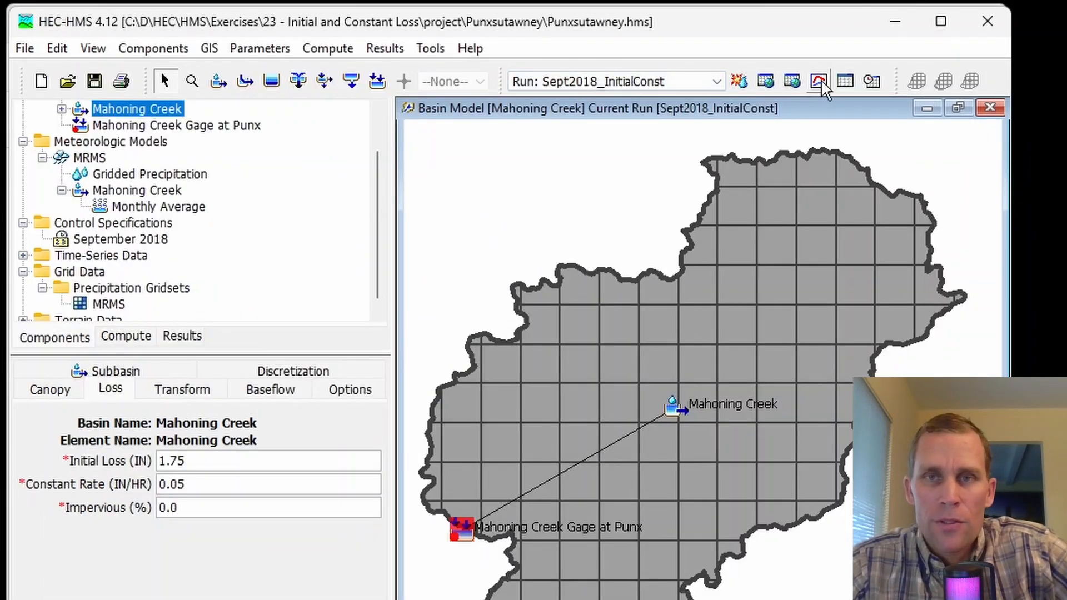
Step: Review the Mahoning Creek summary results for the run with 1.75 in initial loss and 0.05 in/hr constant rate
click(845, 83)
drag(381, 20, 535, 122)
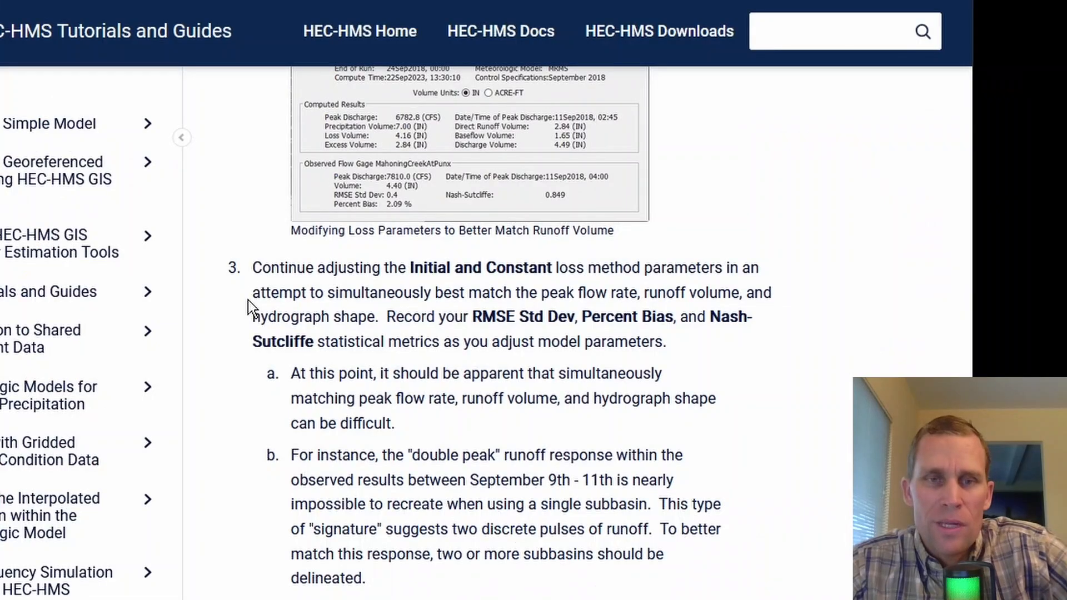
Step: Read the browser tutorial's calibration guidance in item 3 and its summary answer on the Initial and Constant method's limitations for September 17th - 18th runoff
drag(254, 270, 663, 278)
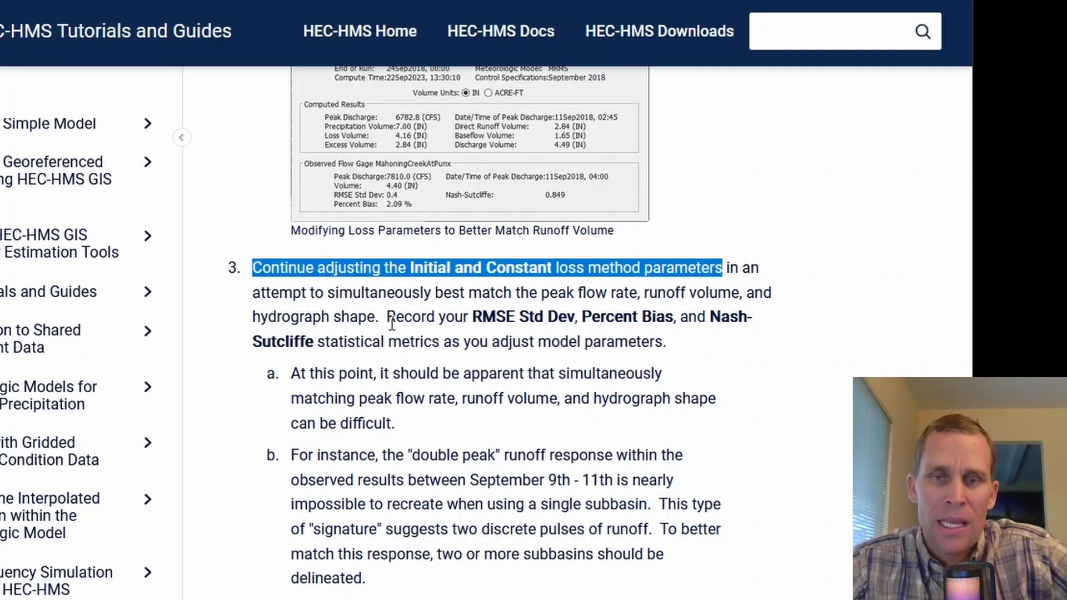
drag(445, 318, 493, 335)
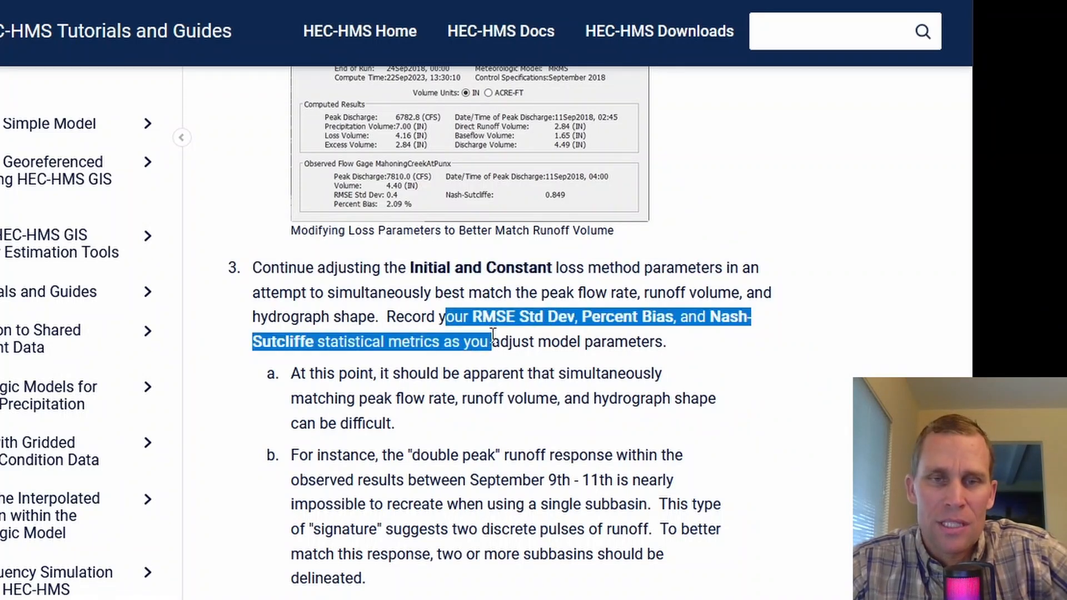
click(460, 341)
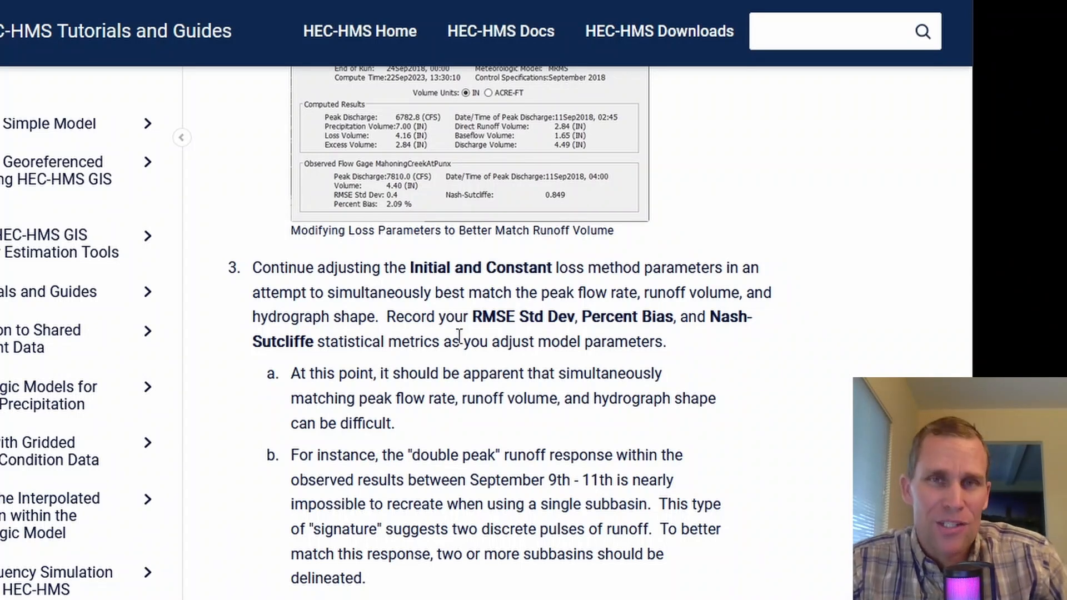
scroll(833, 401, down, 15)
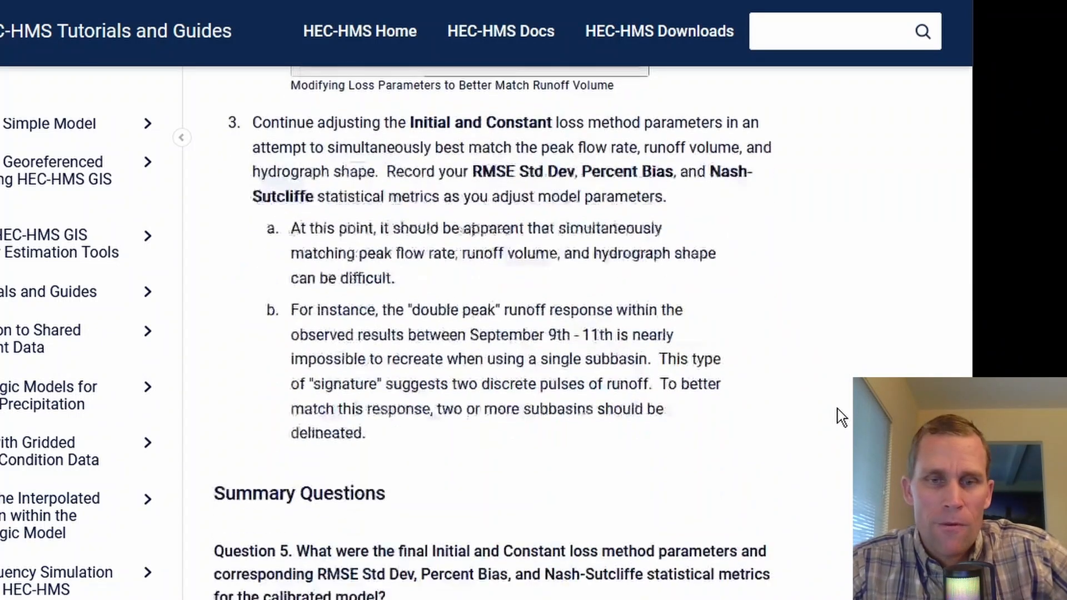
scroll(833, 401, down, 5)
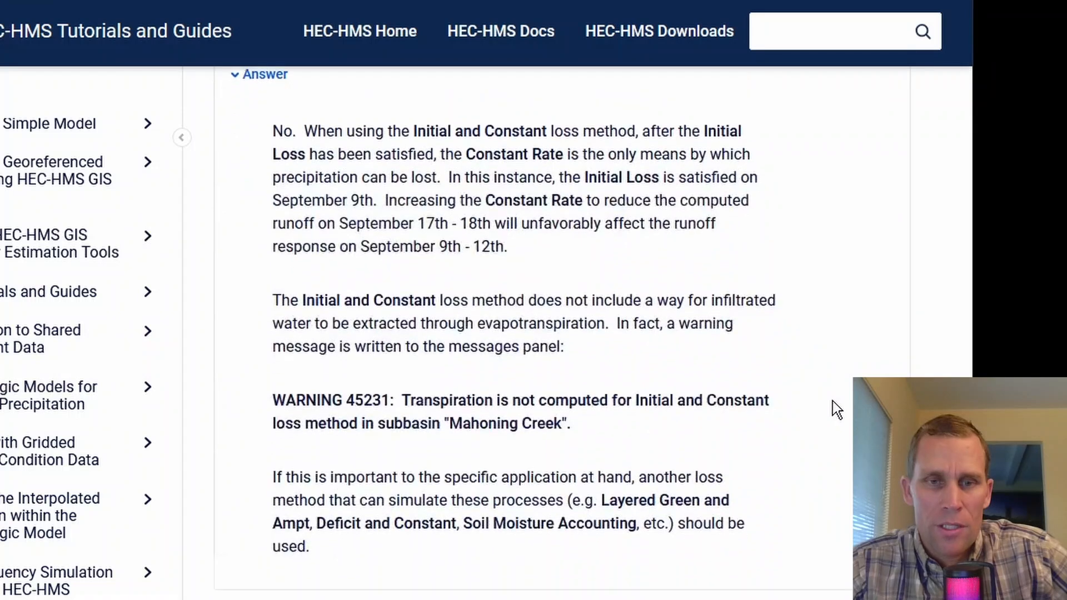
scroll(832, 401, up, 5)
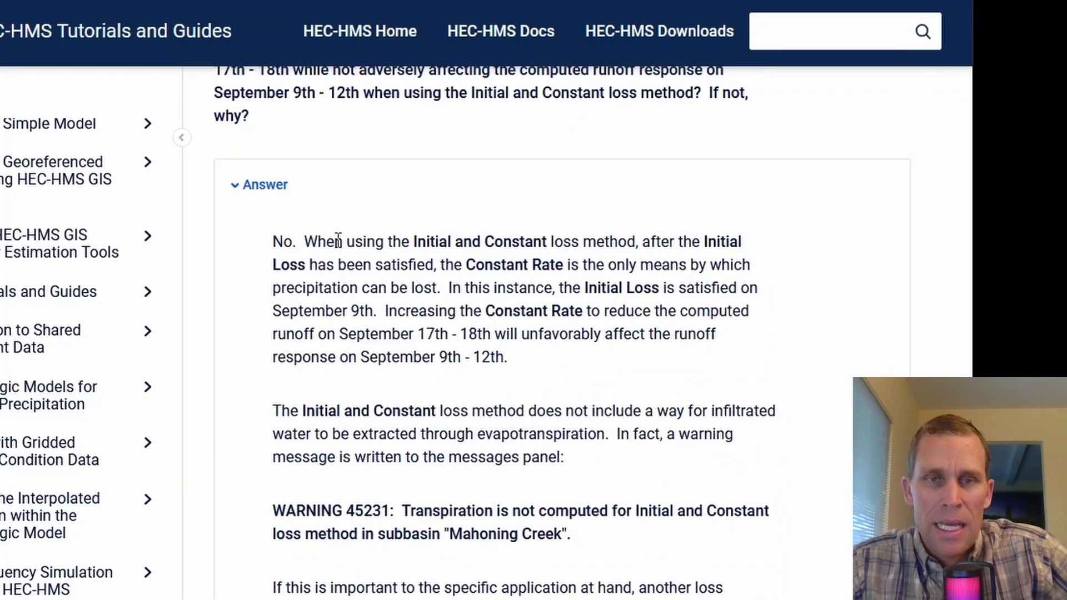
drag(337, 241, 689, 273)
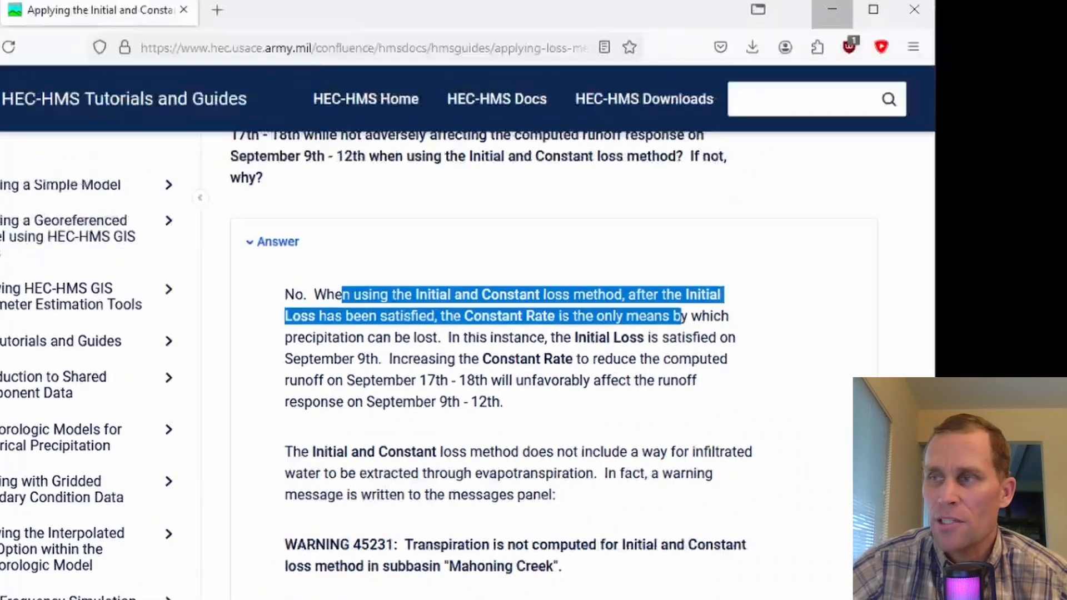
Step: Return to HEC-HMS, view the Mahoning Creek results graph once more and close it
click(845, 16)
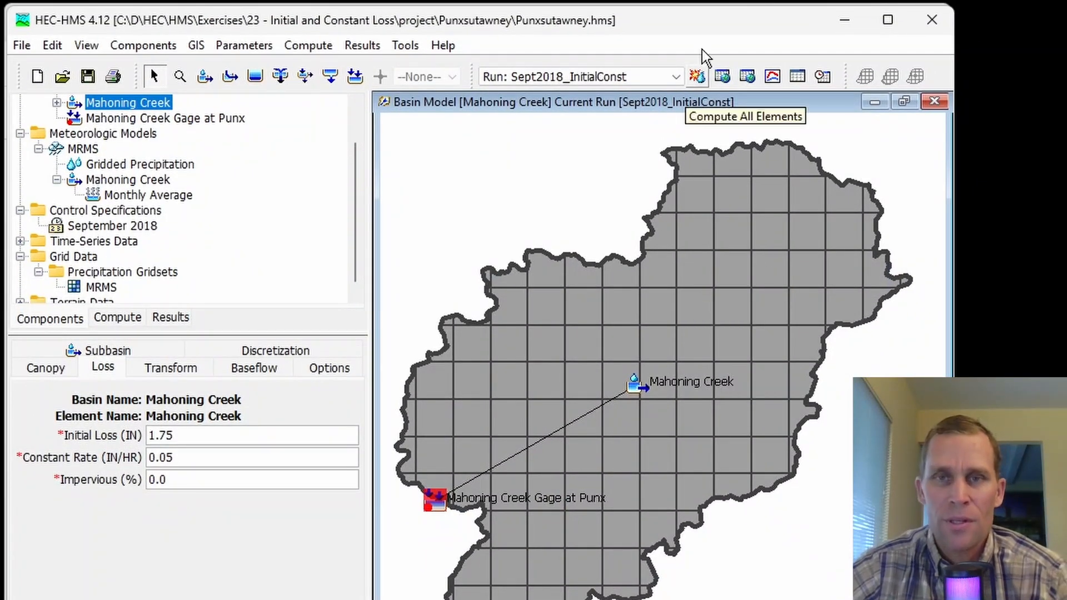
click(772, 76)
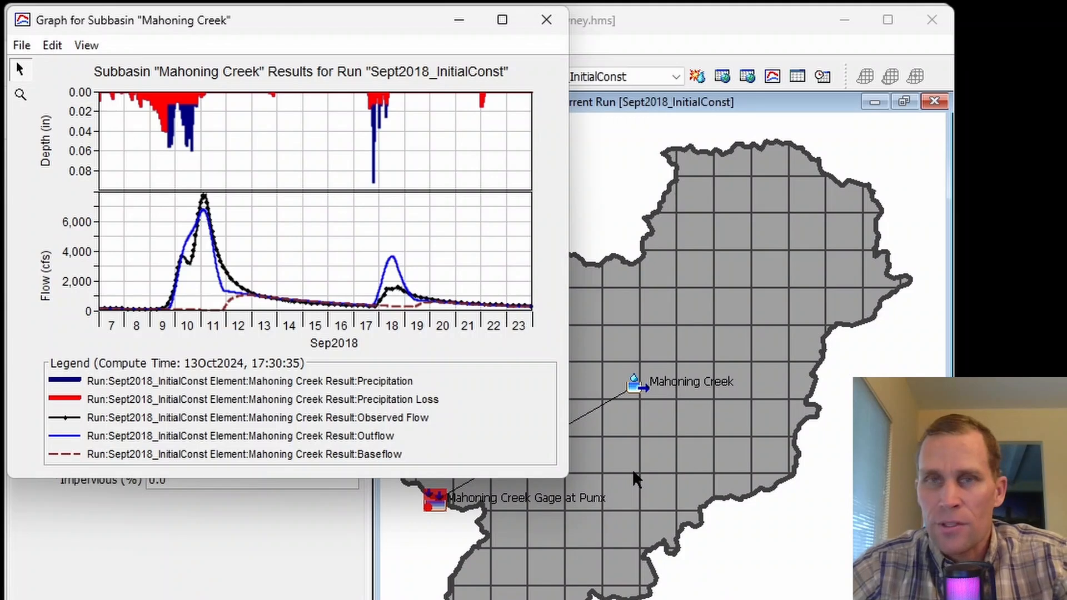
click(548, 27)
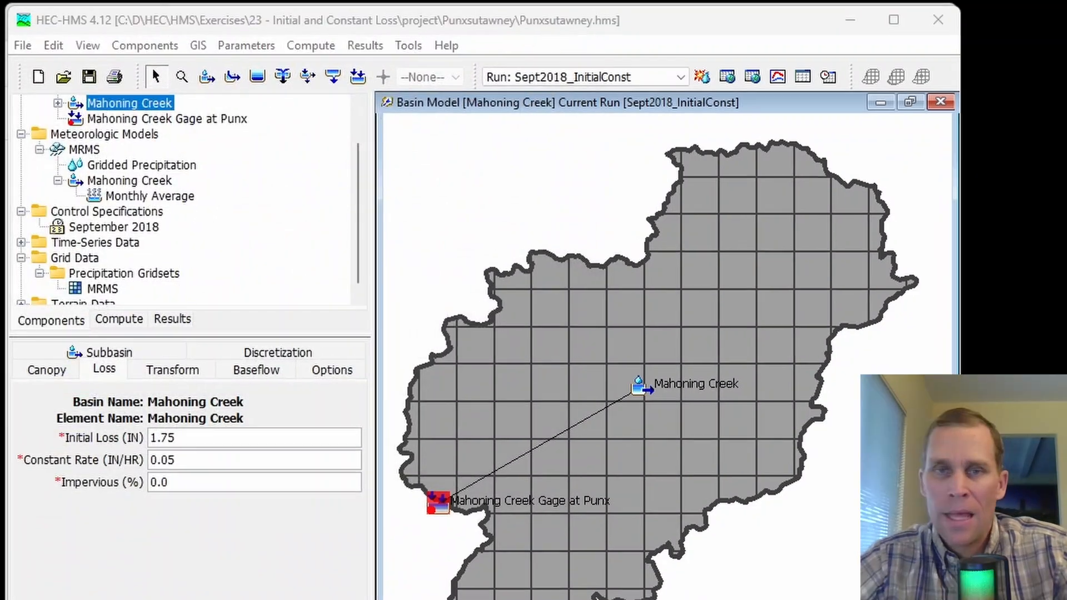
Step: Switch to the Excel calibration workbook and review trial 1's peak discharge, total volume, both error formulas, Nash-Sutcliffe value and loss parameters on sheet 1
drag(1066, 280, 868, 41)
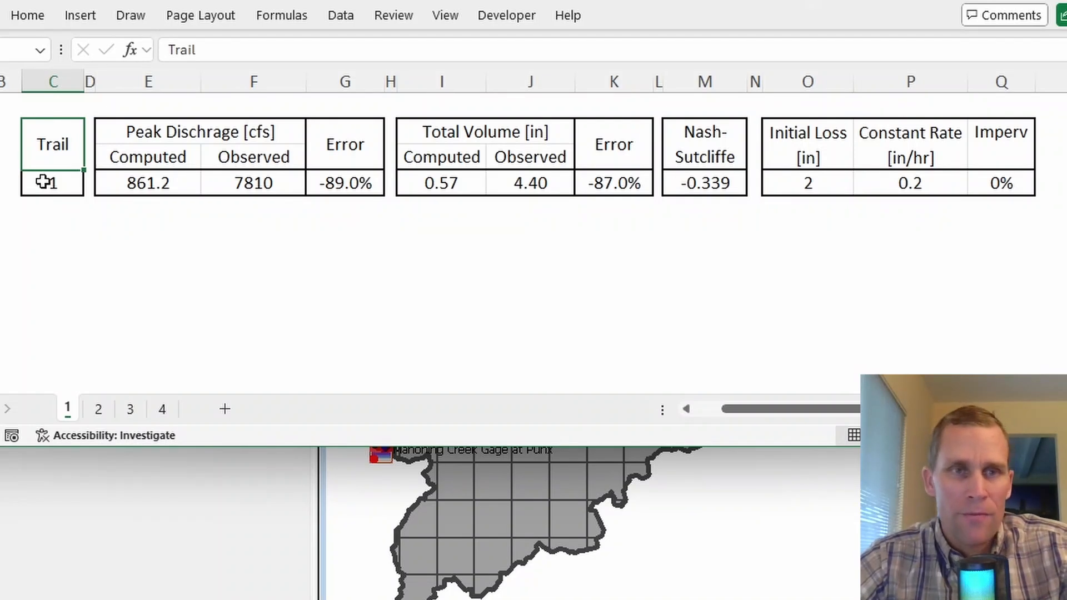
click(154, 183)
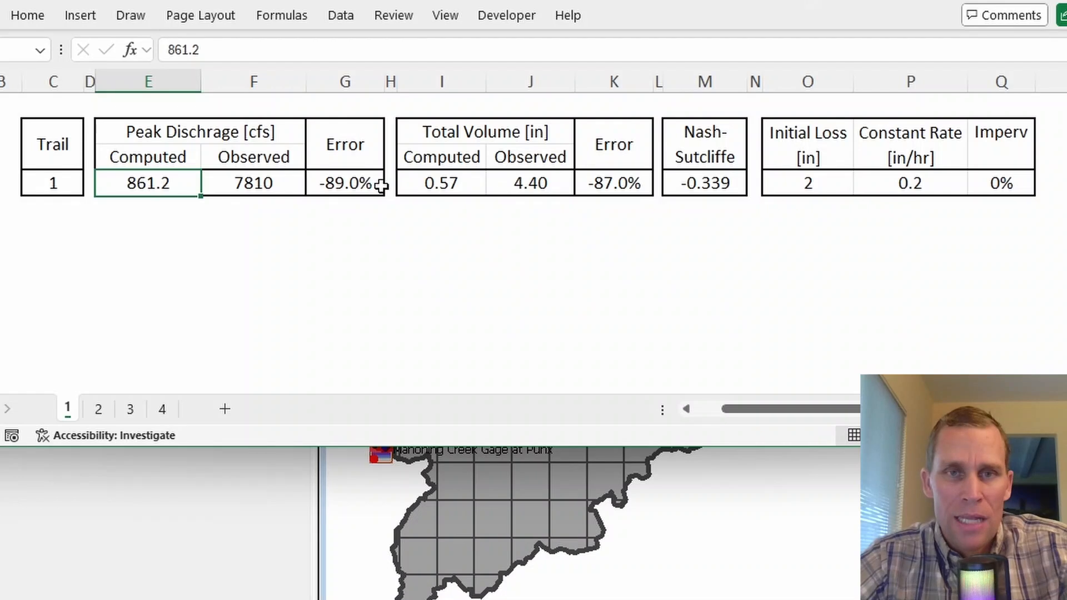
click(451, 182)
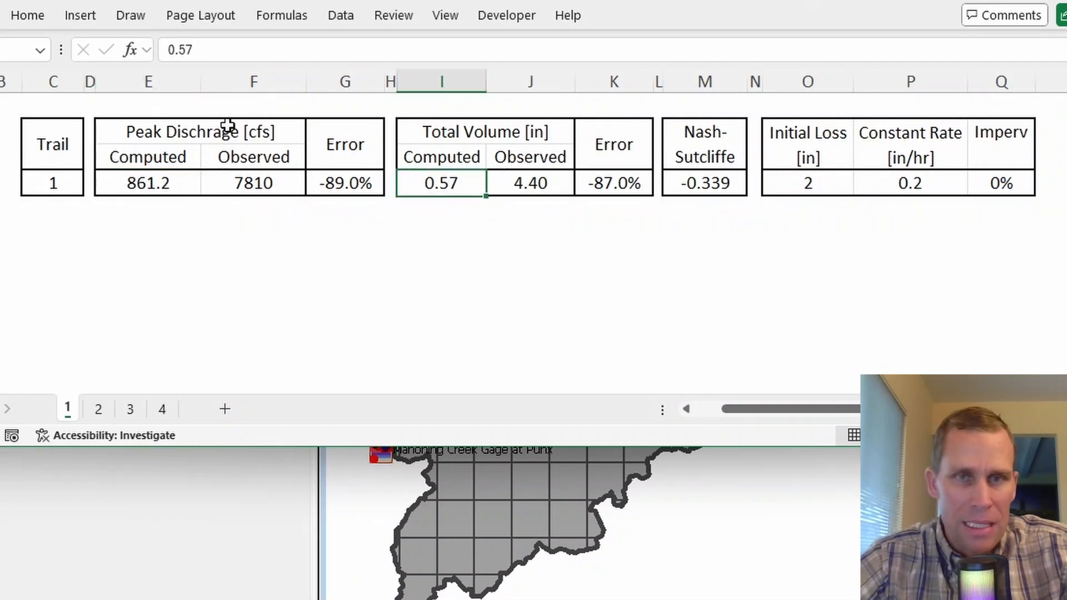
click(328, 183)
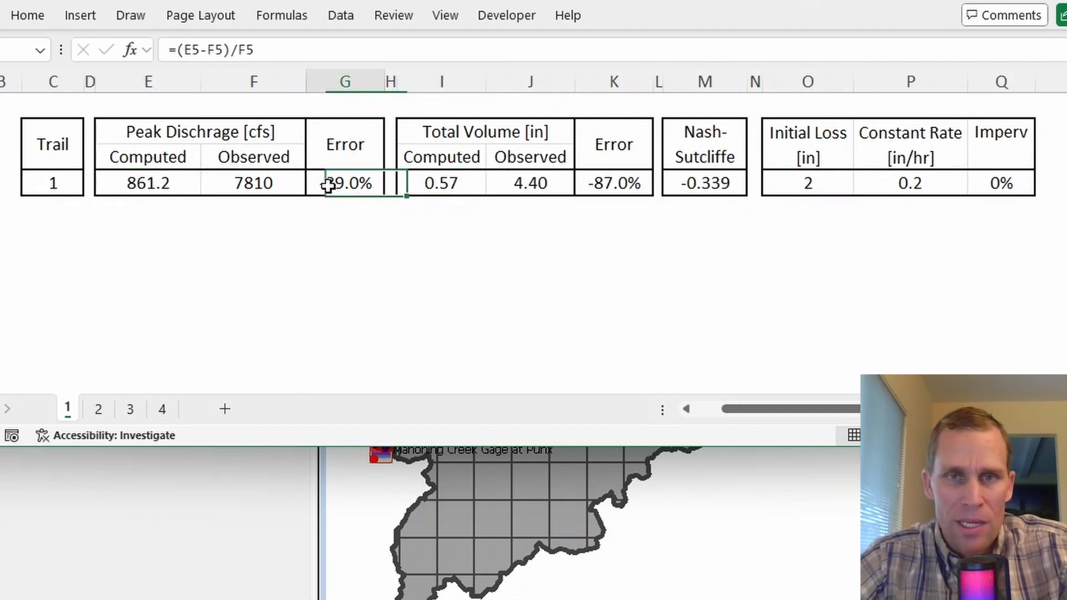
click(596, 191)
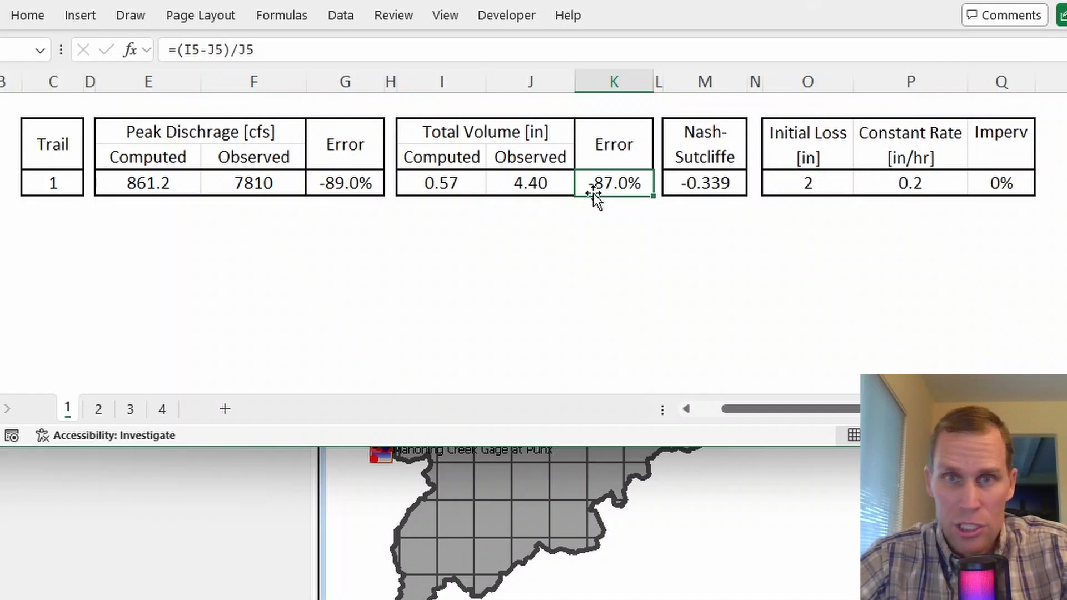
click(695, 189)
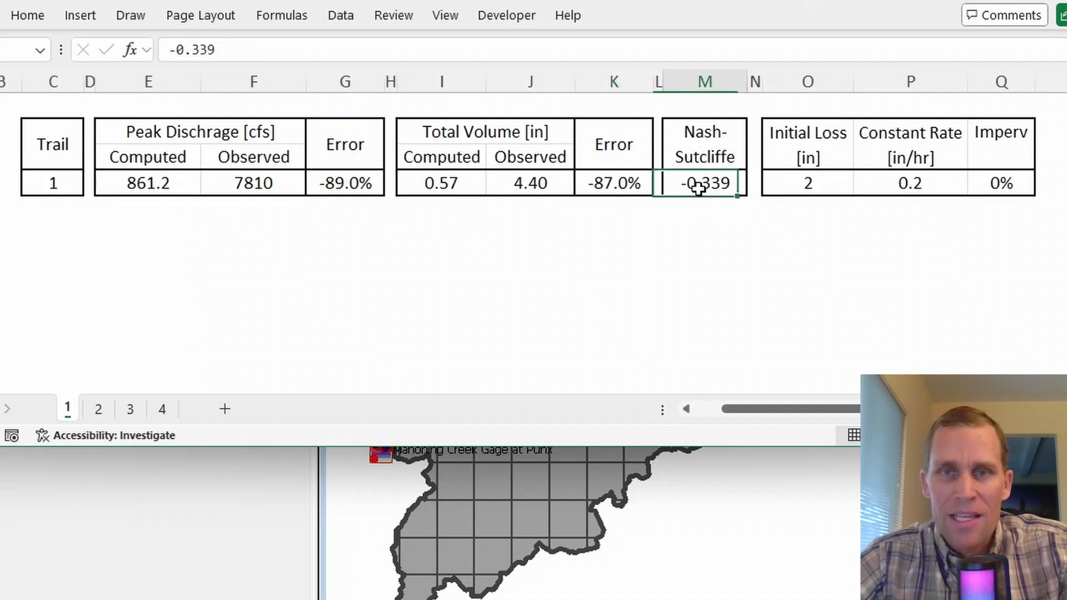
click(789, 231)
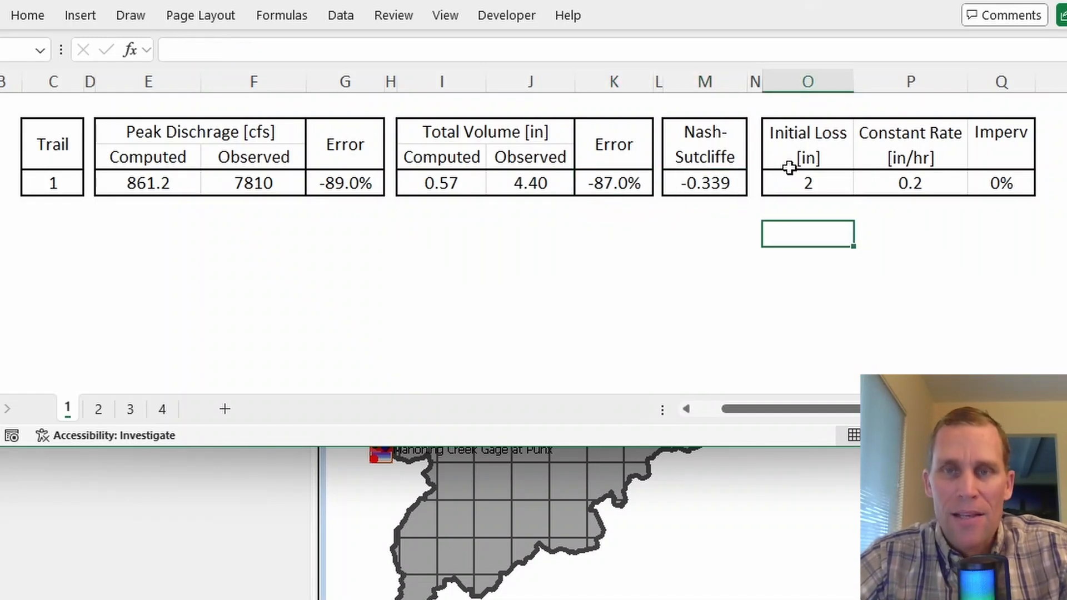
drag(787, 143, 981, 178)
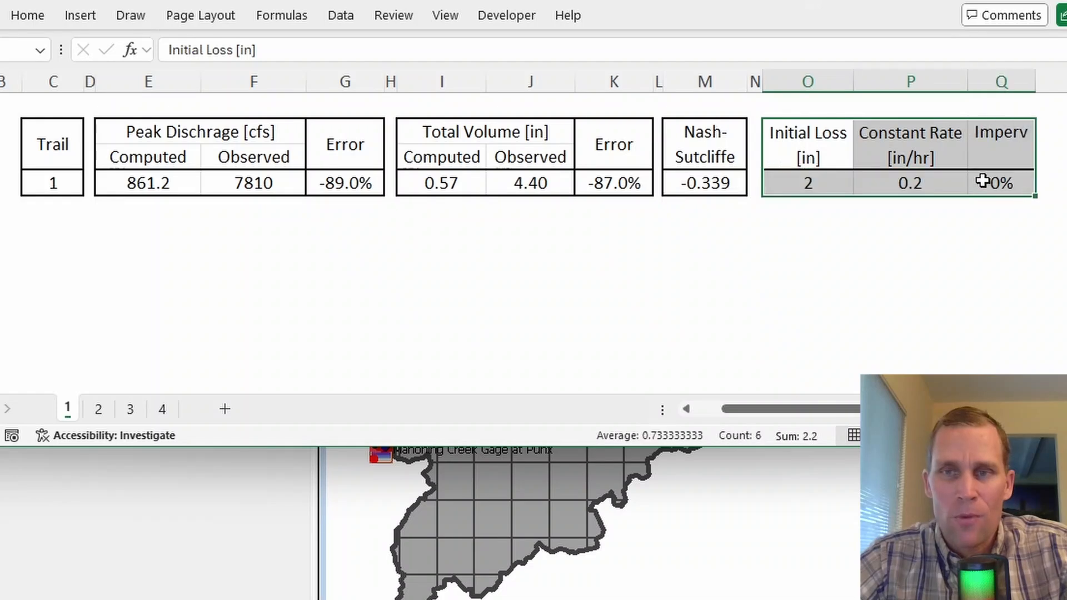
click(922, 239)
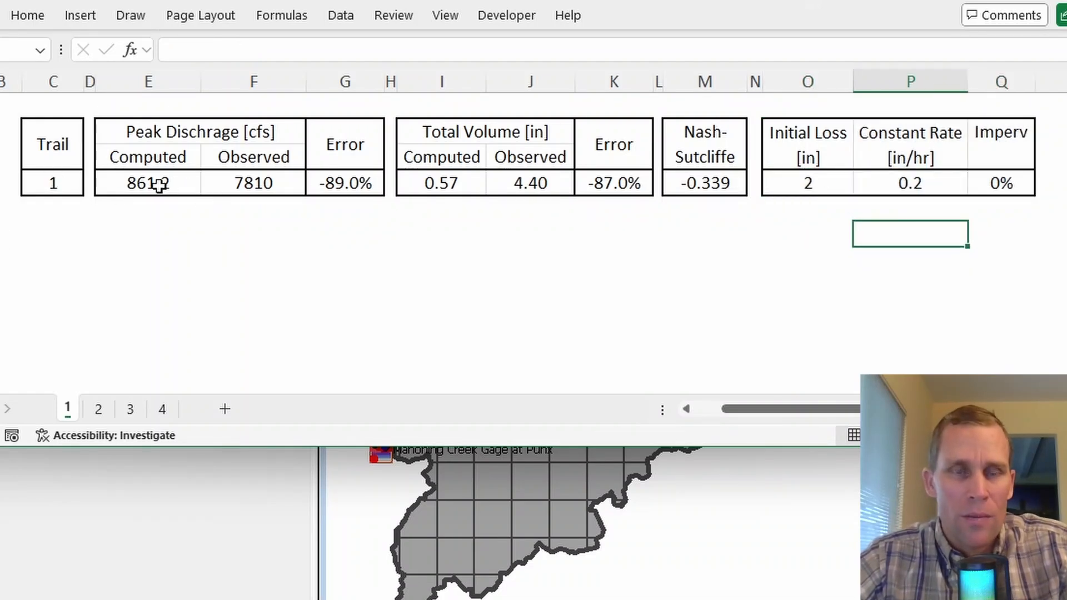
click(350, 184)
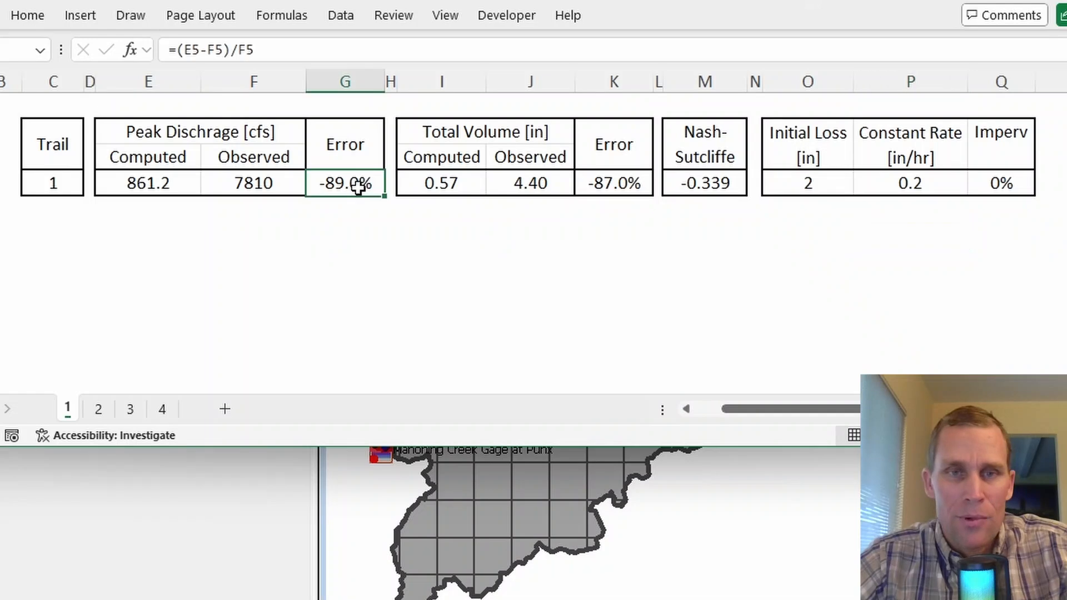
click(605, 179)
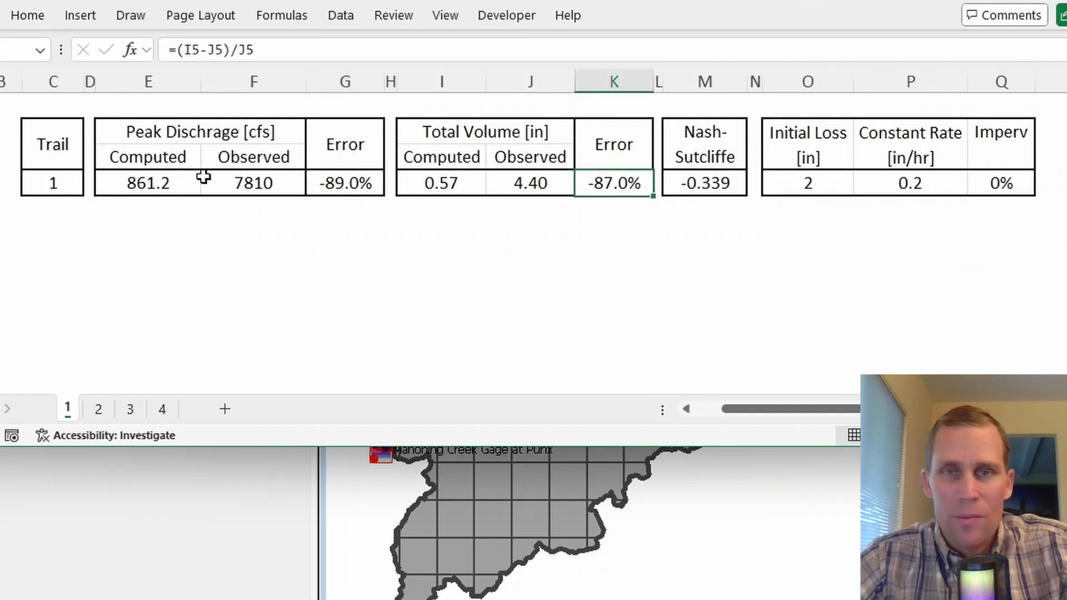
Step: Review the trial 2 and trial 3 comparisons on sheets 2 and 3, checking trial 3's constant rate and both trials' Nash-Sutcliffe values
click(99, 412)
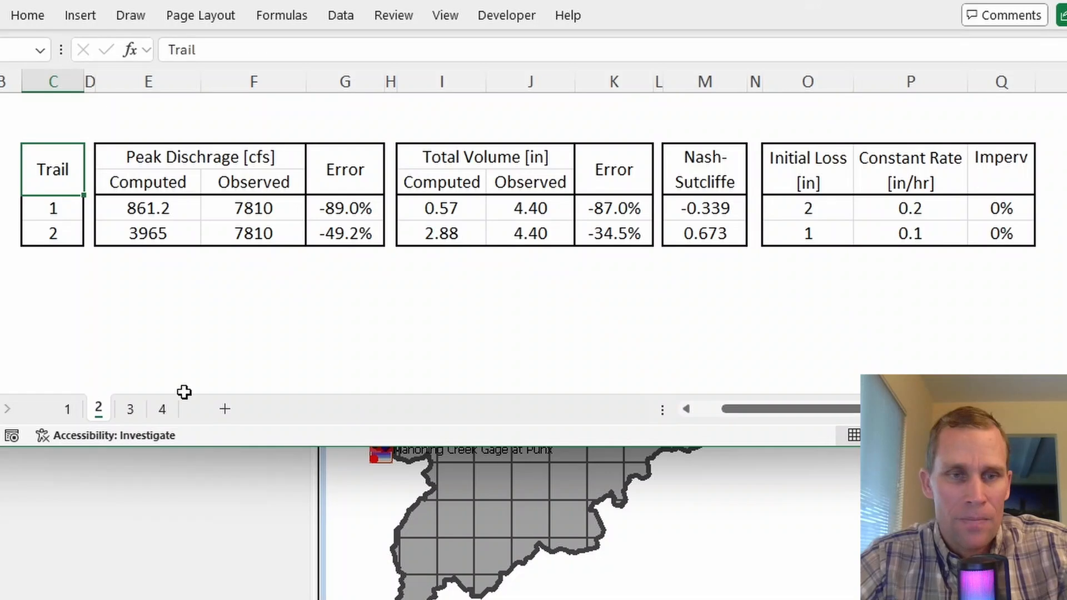
click(131, 412)
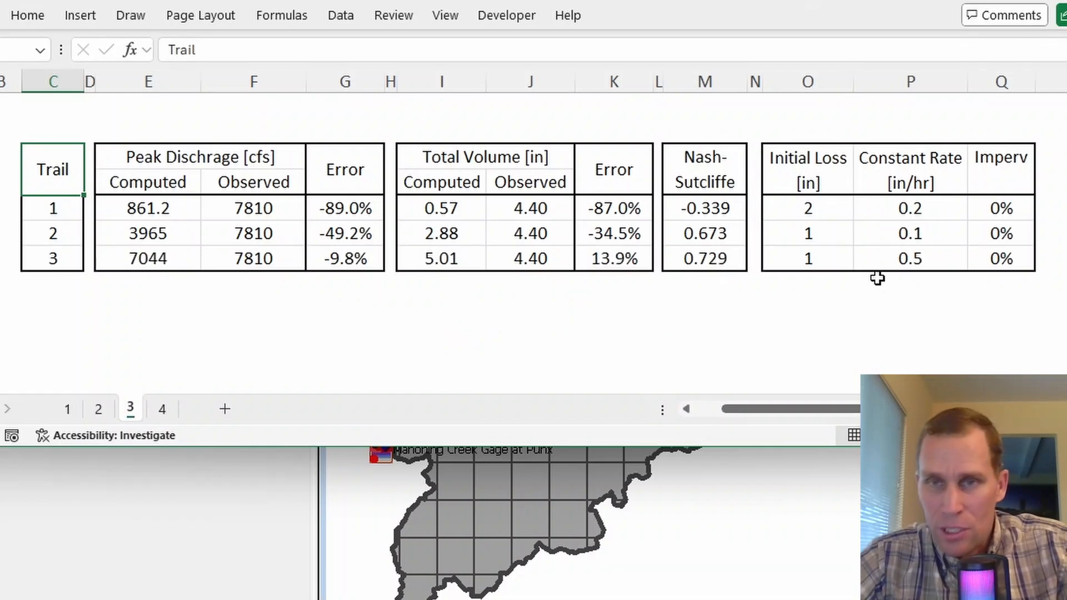
click(920, 260)
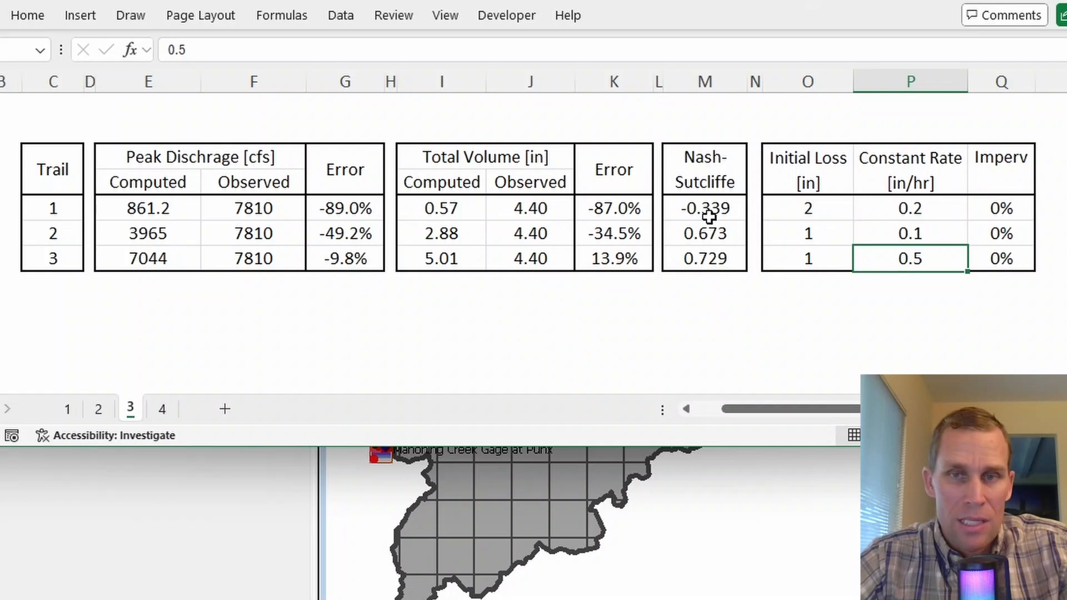
click(719, 232)
click(721, 259)
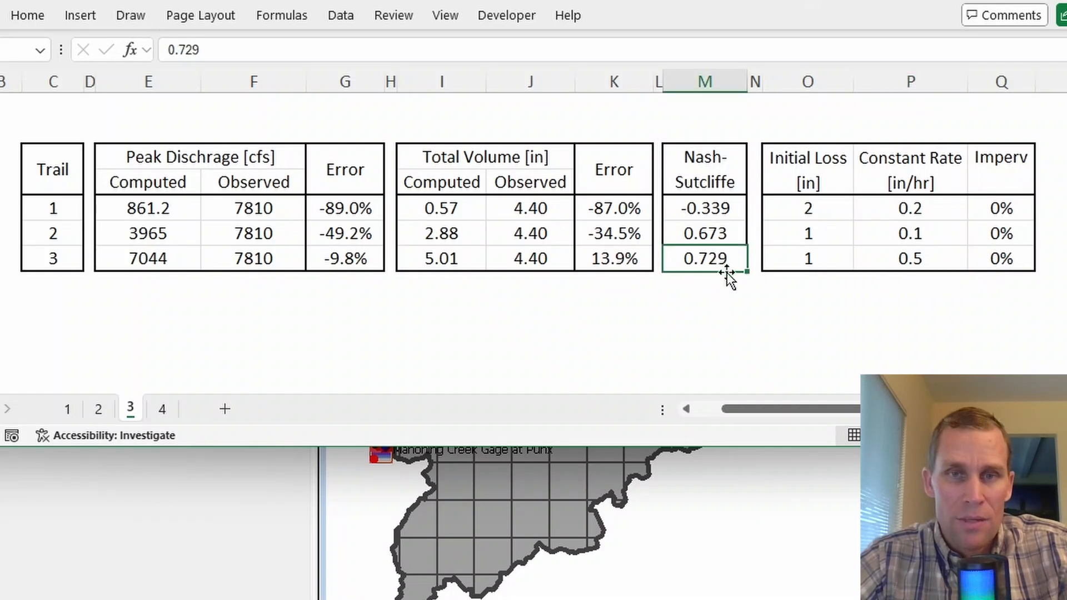
Step: Review the four-trial comparison on sheet 4, checking trial 4's constant rate, initial loss and Nash-Sutcliffe value
click(162, 414)
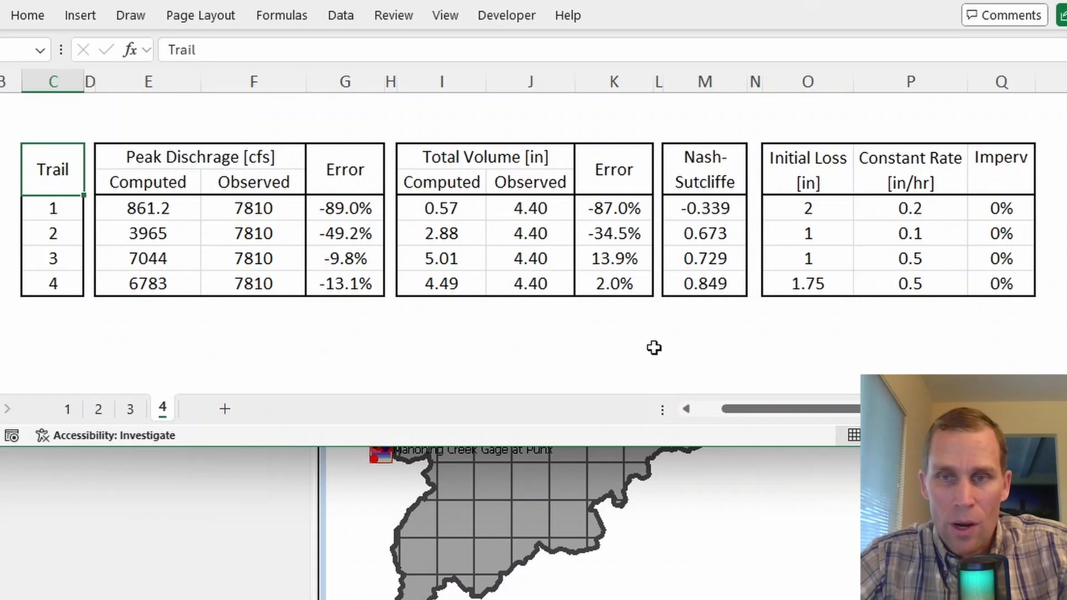
click(917, 283)
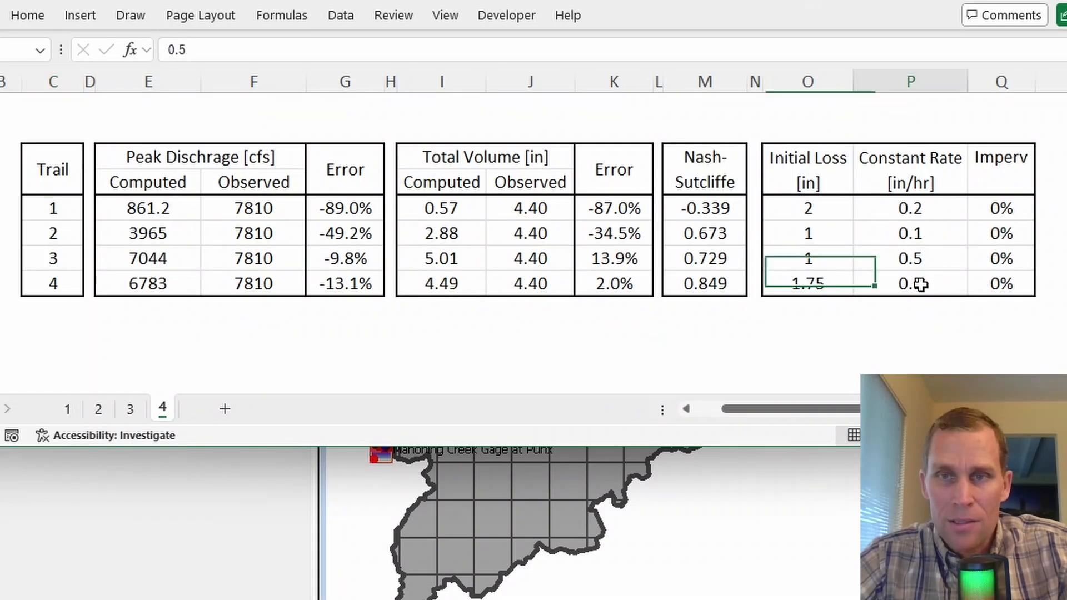
click(820, 288)
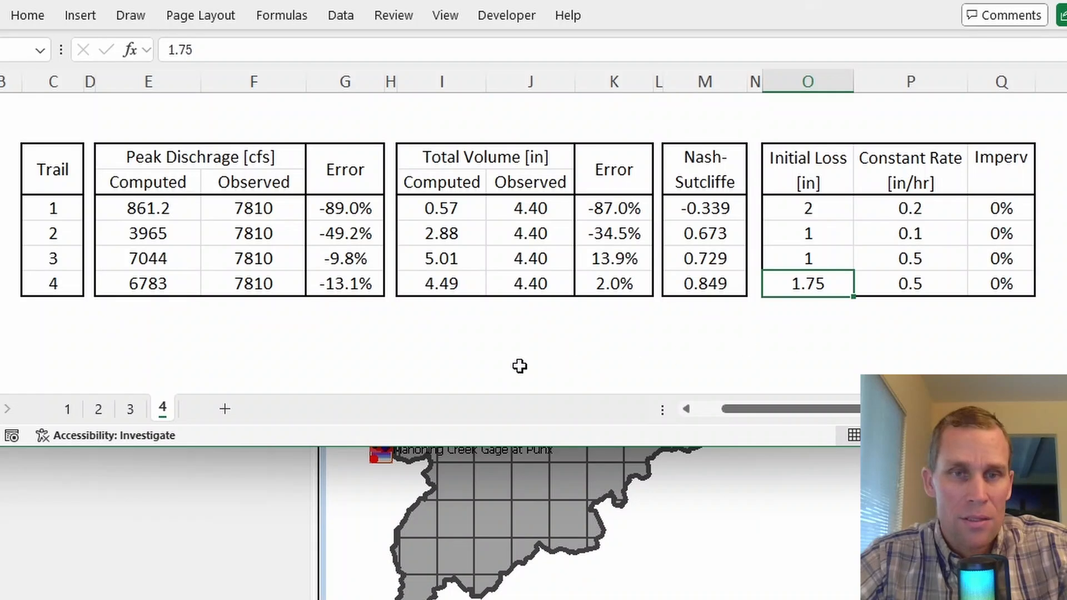
click(705, 286)
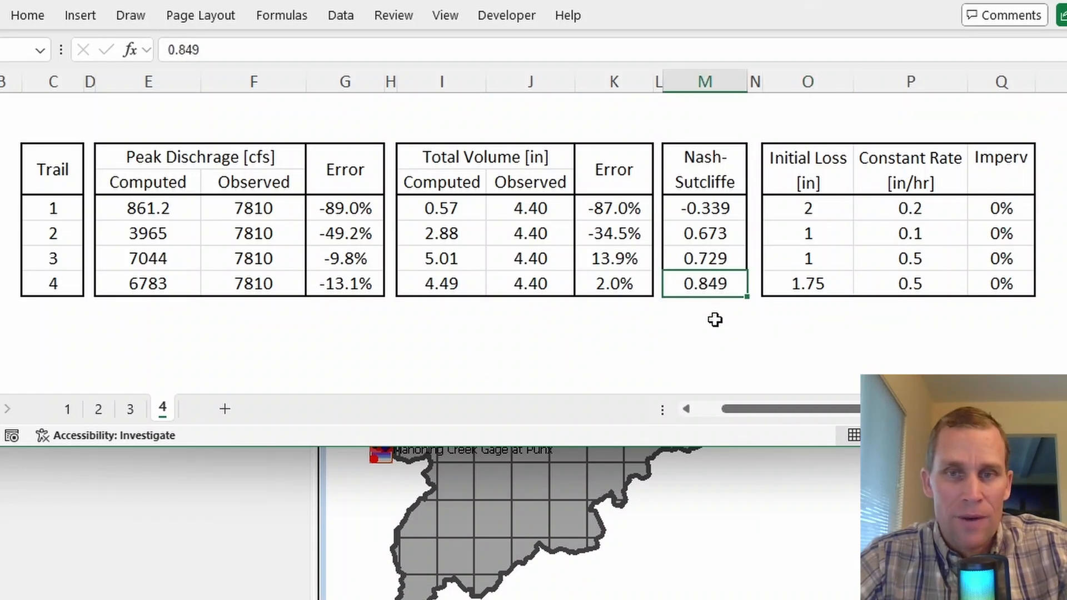
click(710, 317)
click(711, 325)
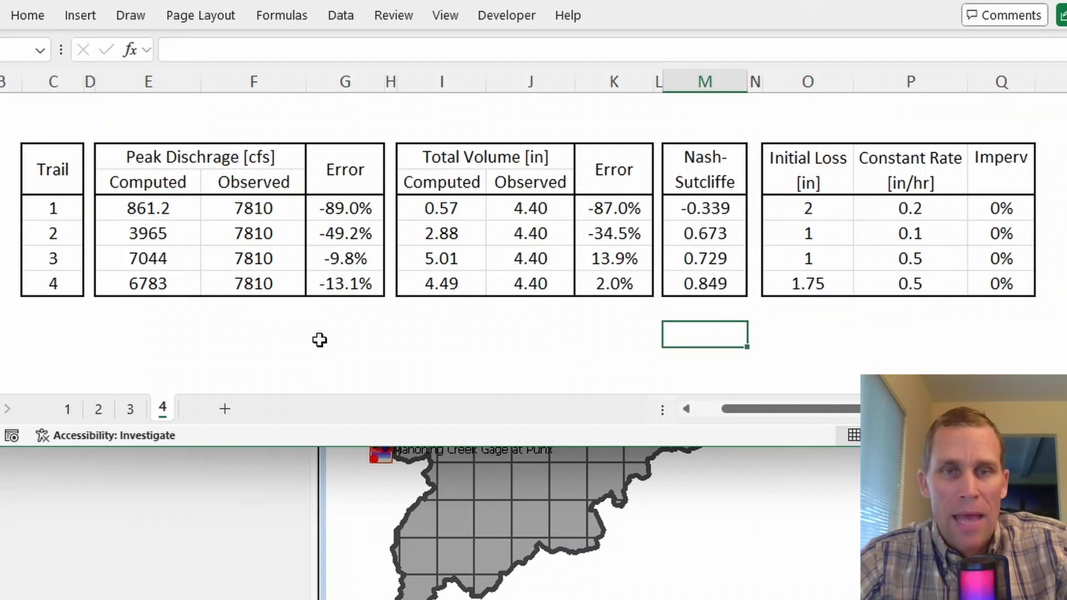
click(61, 164)
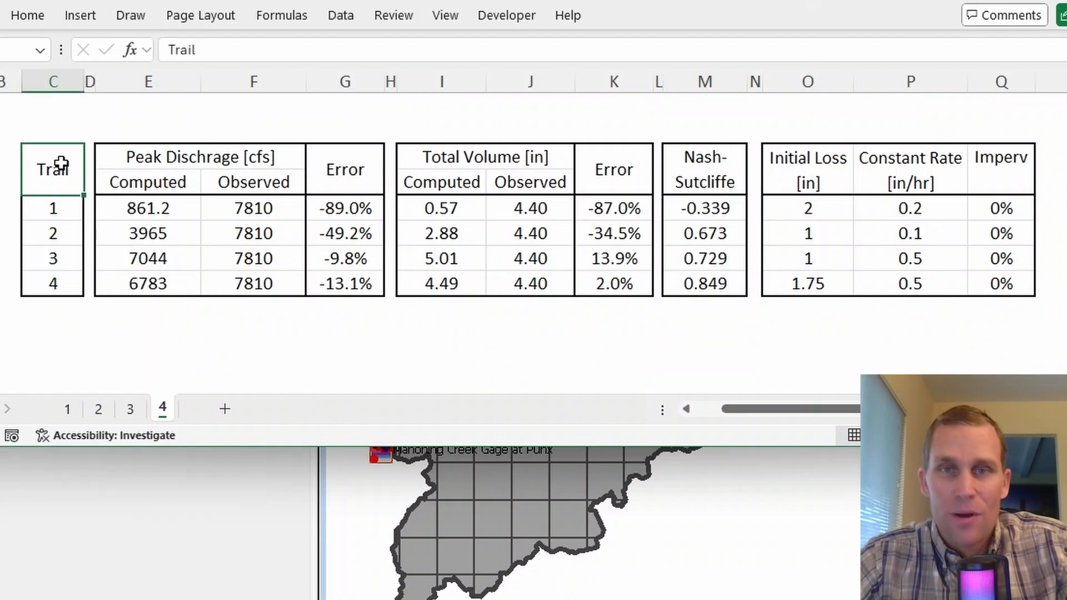